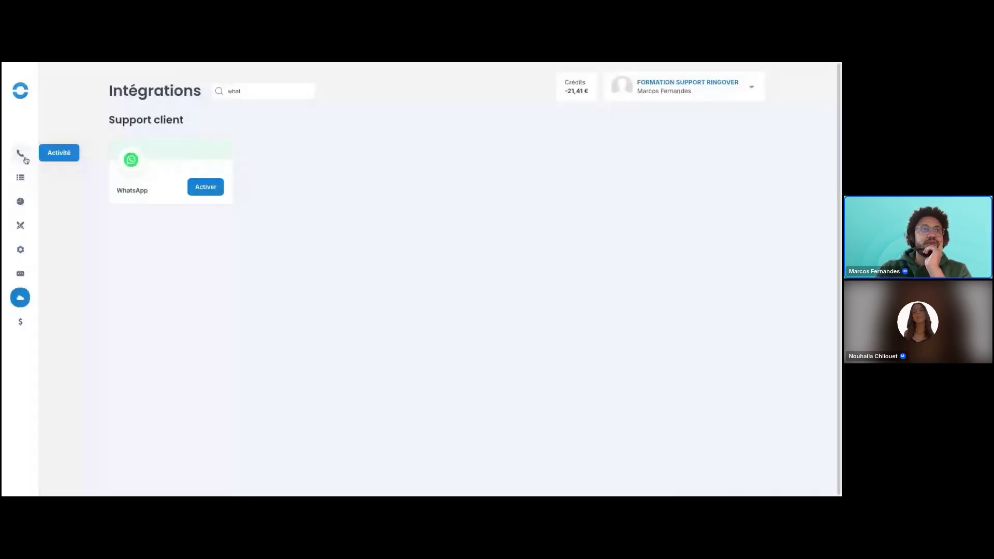
# Switch to the Activité dashboard showing 38 users and a 17% service level.
pyautogui.click(21, 155)
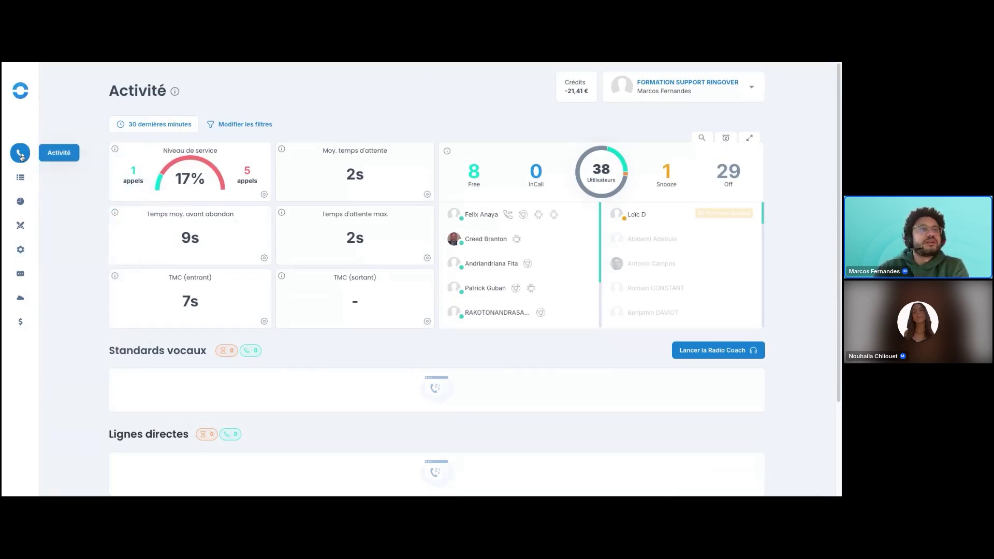
pyautogui.moveTo(19, 300)
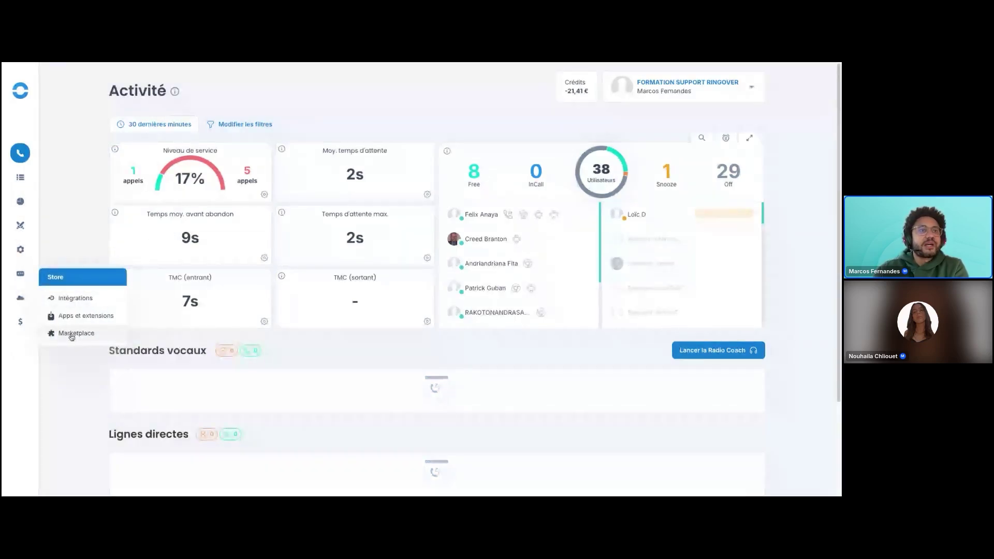
# Open the Marketplace and highlight the Add-ons heading and the Communication omnicanale card.
pyautogui.click(72, 334)
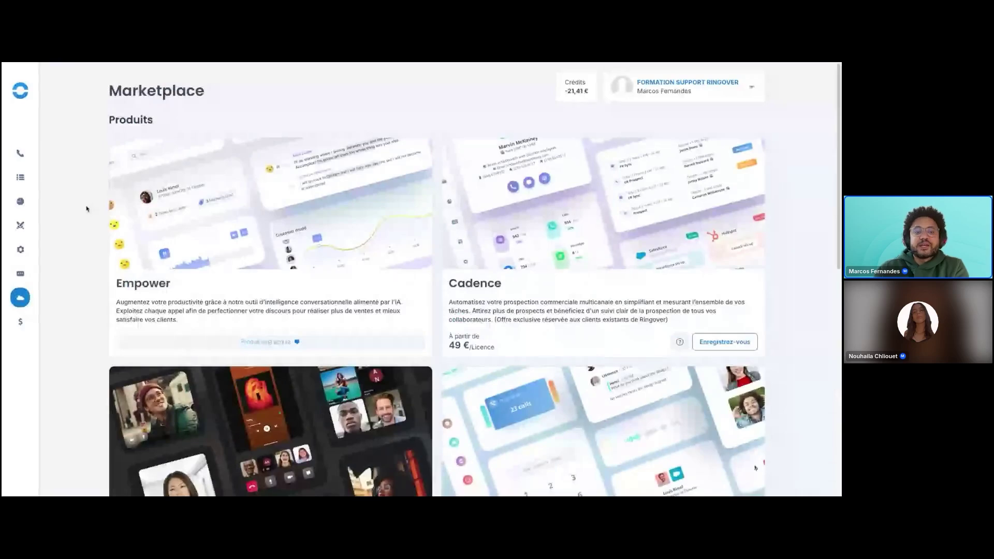
pyautogui.scroll(-1, 78, 216)
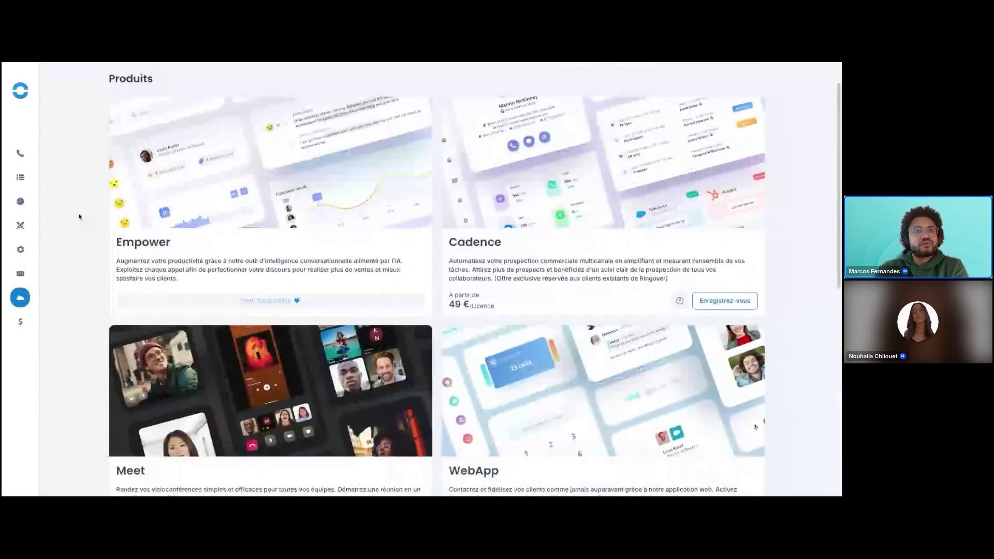
pyautogui.scroll(-1, 79, 217)
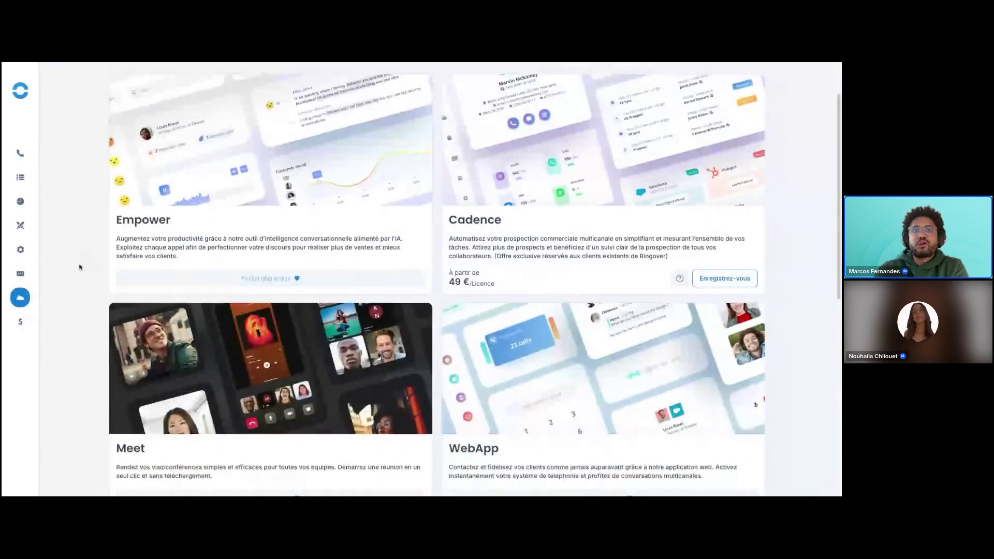
pyautogui.scroll(-5, 83, 267)
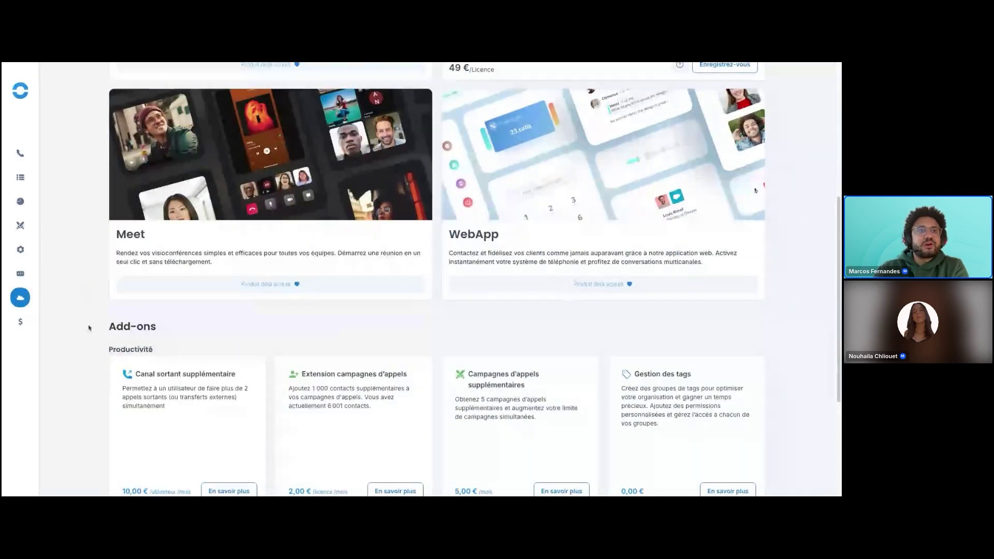
pyautogui.scroll(-3, 79, 289)
pyautogui.doubleClick(102, 171)
pyautogui.moveTo(130, 171); pyautogui.dragTo(163, 173)
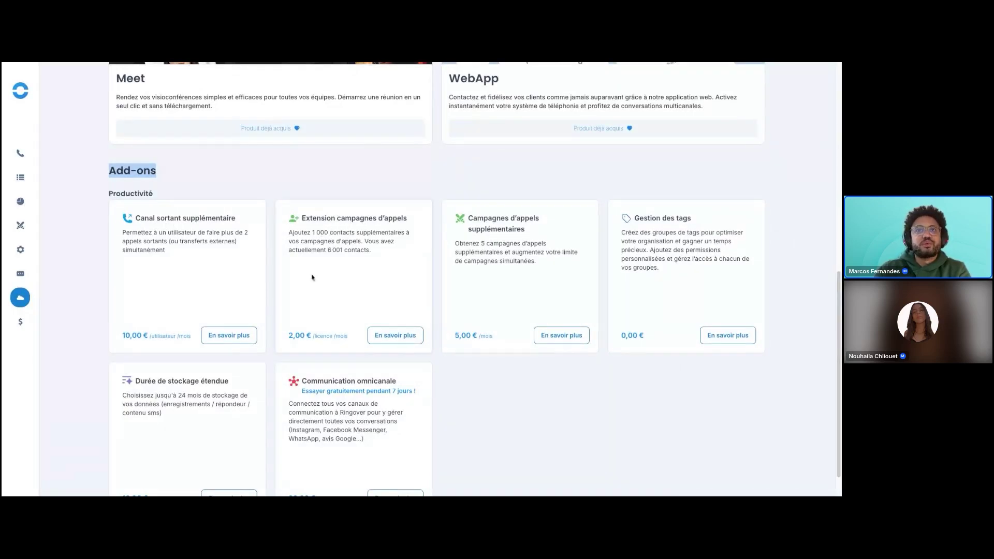
pyautogui.scroll(-1, 349, 381)
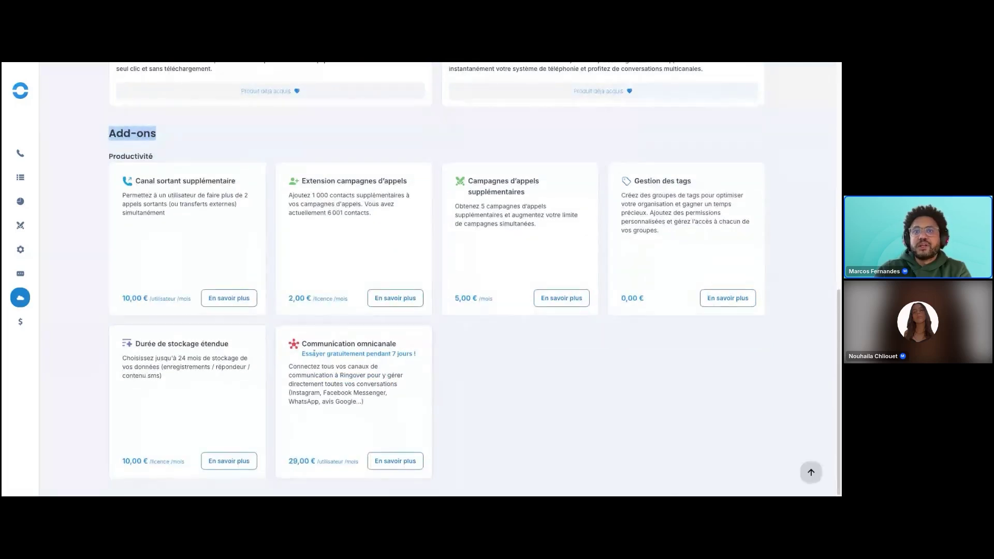
pyautogui.moveTo(381, 343); pyautogui.dragTo(405, 348)
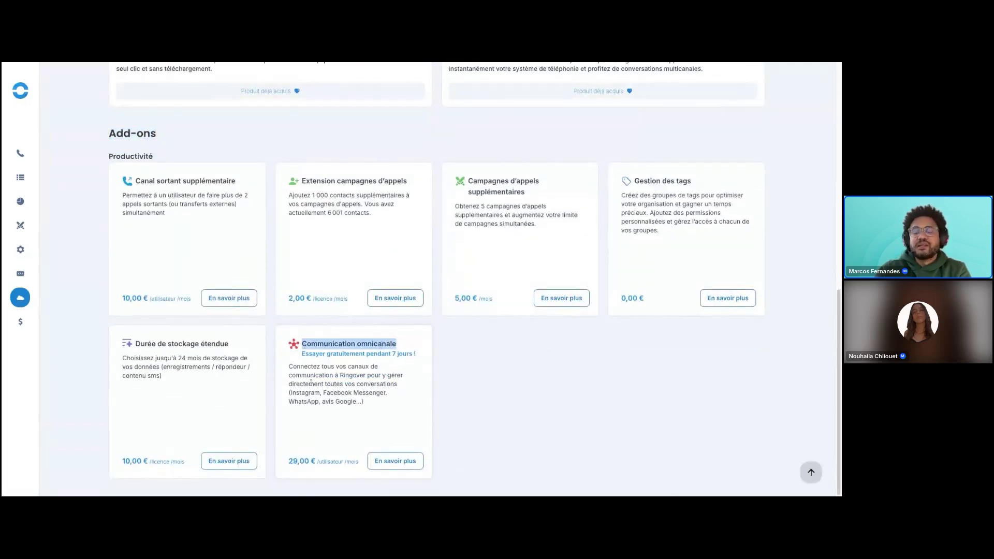
# Open the Communication omnicanale details and highlight its description.
pyautogui.click(392, 464)
pyautogui.click(389, 465)
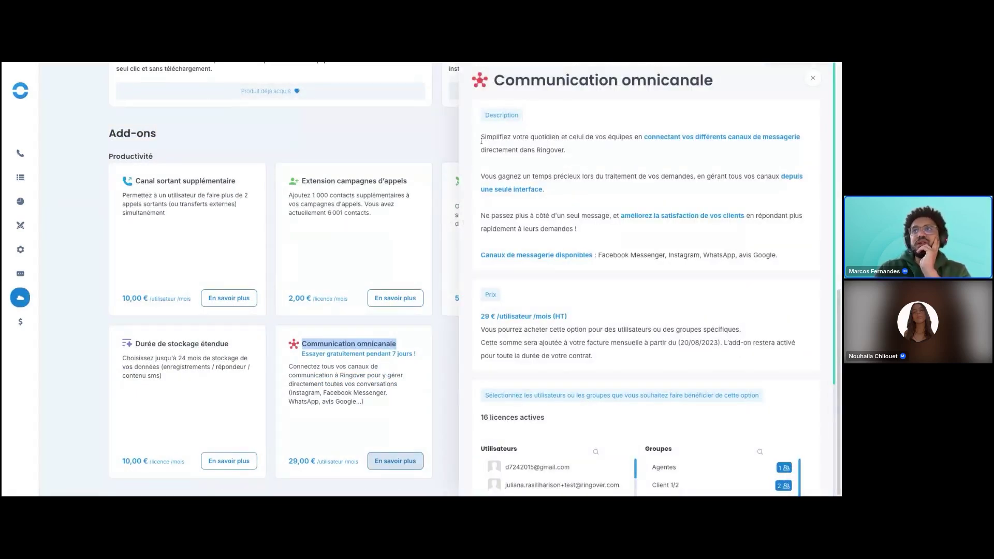
pyautogui.moveTo(482, 137); pyautogui.dragTo(776, 255)
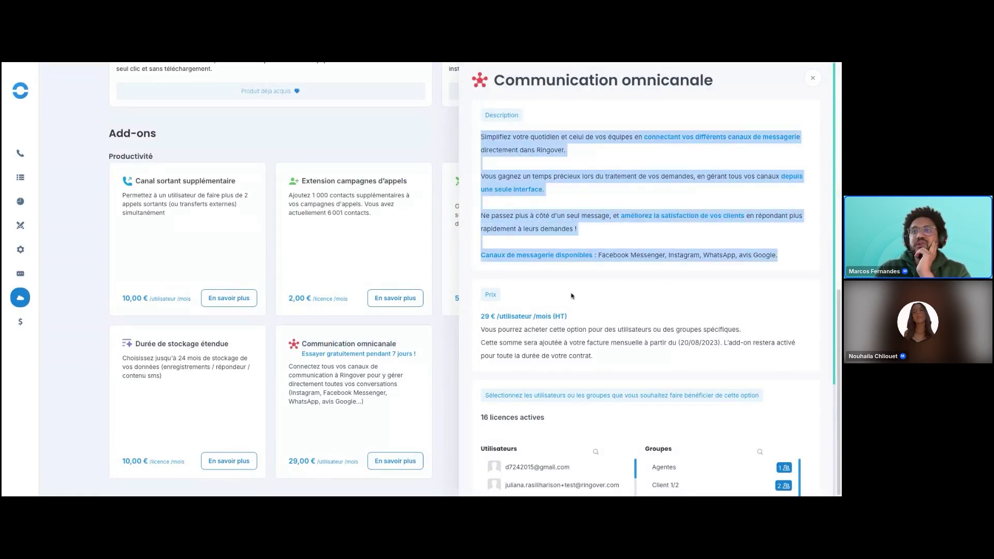
pyautogui.click(524, 312)
# Point out the 29 € per user monthly price and review the Utilisateurs and Groupes lists.
pyautogui.scroll(-3, 523, 312)
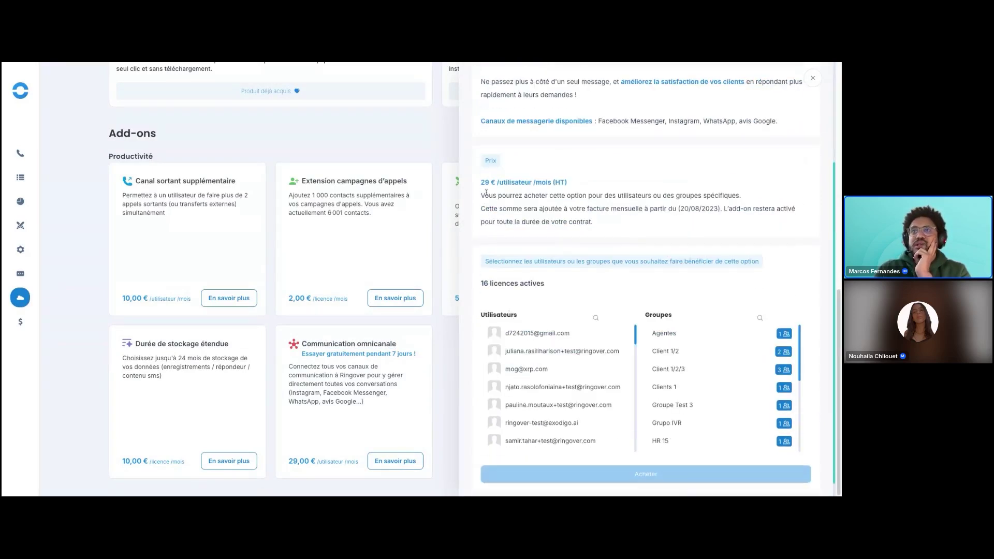
pyautogui.moveTo(489, 182); pyautogui.dragTo(555, 184)
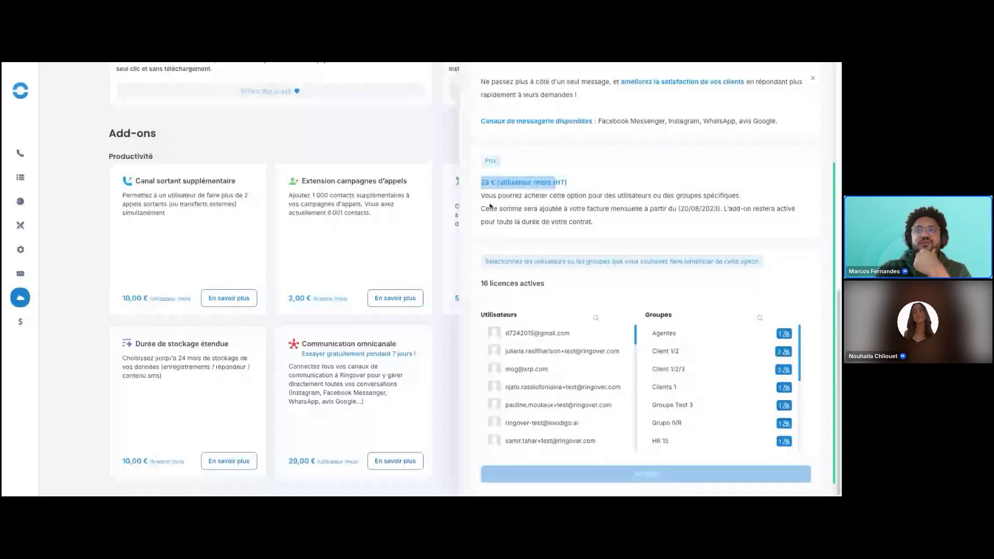
pyautogui.click(480, 207)
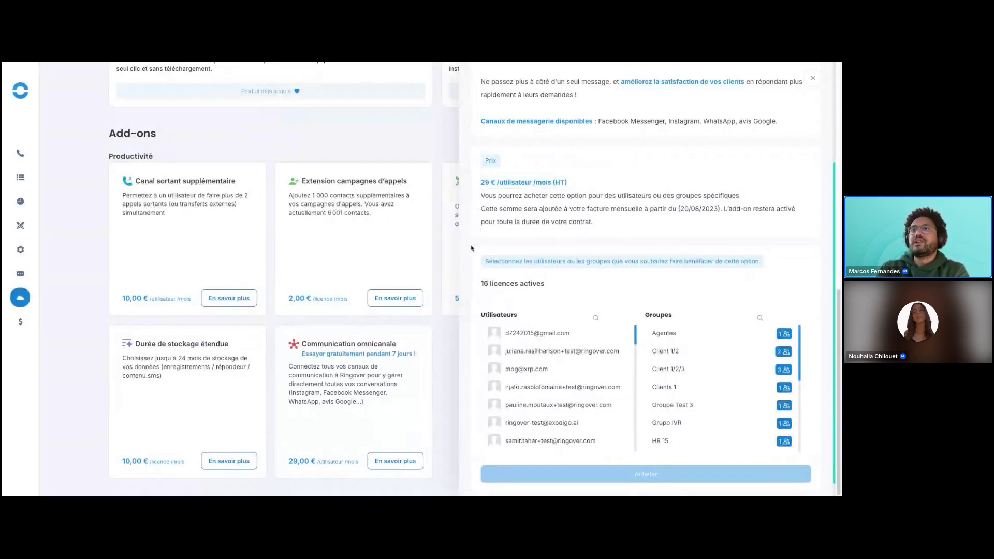
pyautogui.scroll(-1, 472, 250)
pyautogui.scroll(-1, 598, 367)
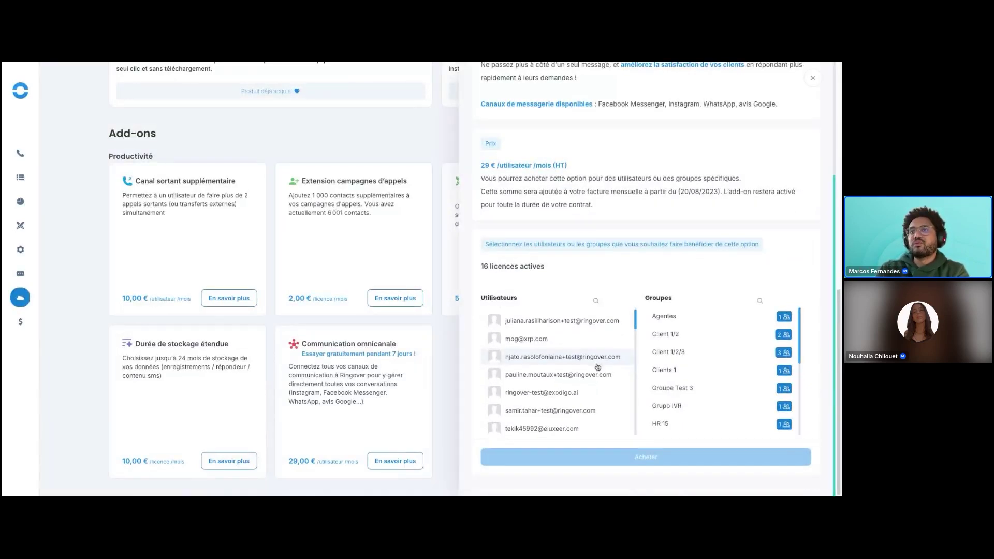
pyautogui.scroll(1, 597, 368)
pyautogui.scroll(-4, 570, 357)
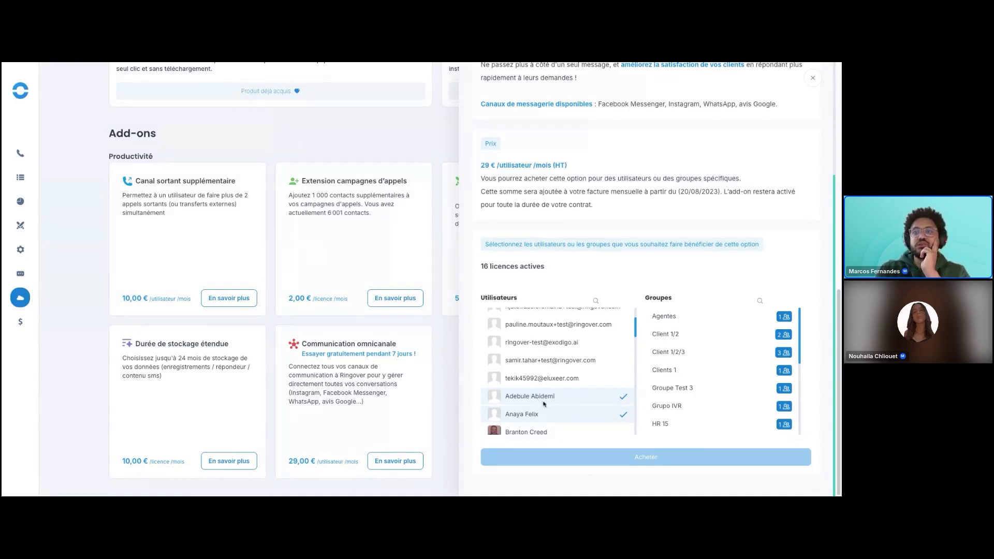
pyautogui.scroll(2, 538, 405)
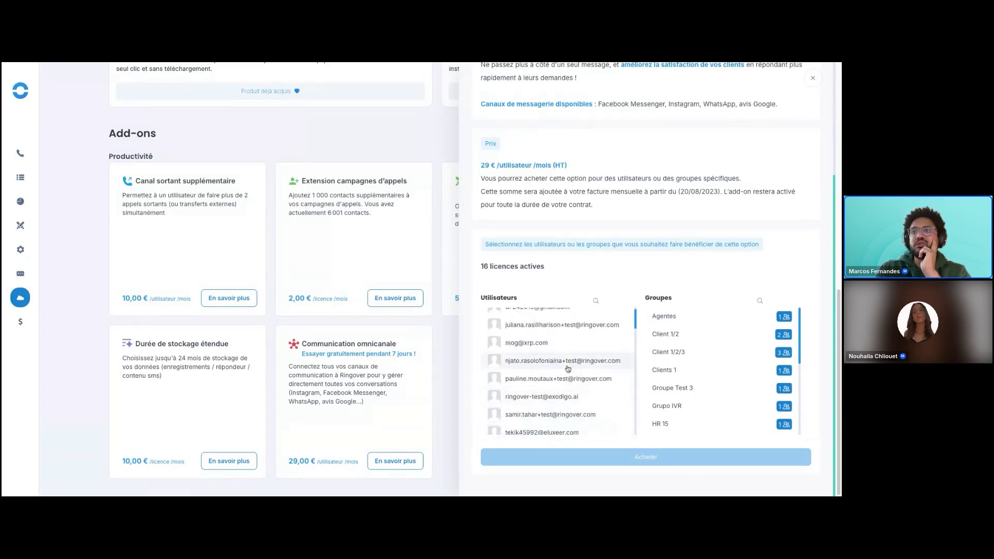
# Select one user, start the purchase, then cancel the Confirmer votre achat confirmation.
pyautogui.click(567, 363)
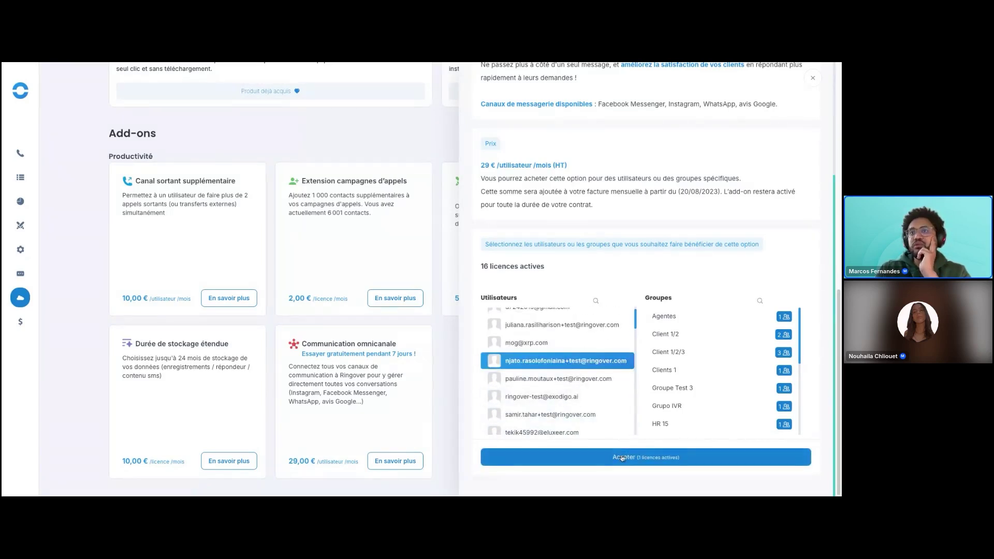
pyautogui.click(622, 458)
pyautogui.moveTo(316, 273); pyautogui.dragTo(511, 280)
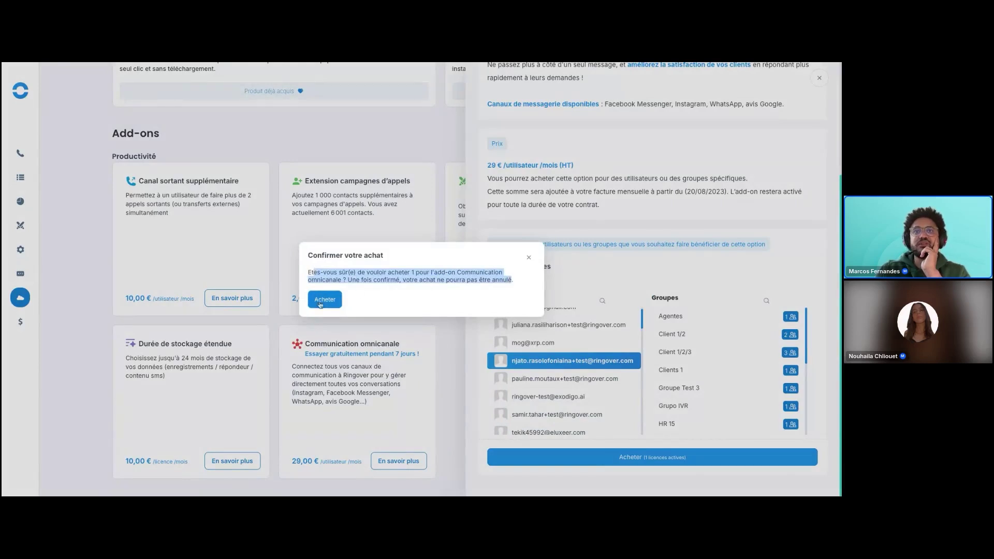
pyautogui.click(528, 259)
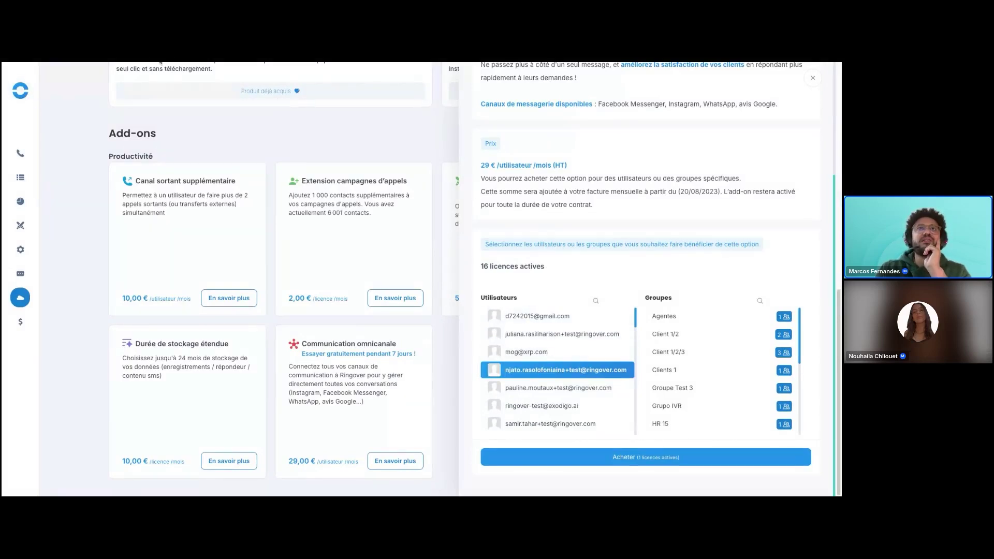
# Glance at the SMS inbox, then return and close the Communication omnicanale details.
pyautogui.click(26, 96)
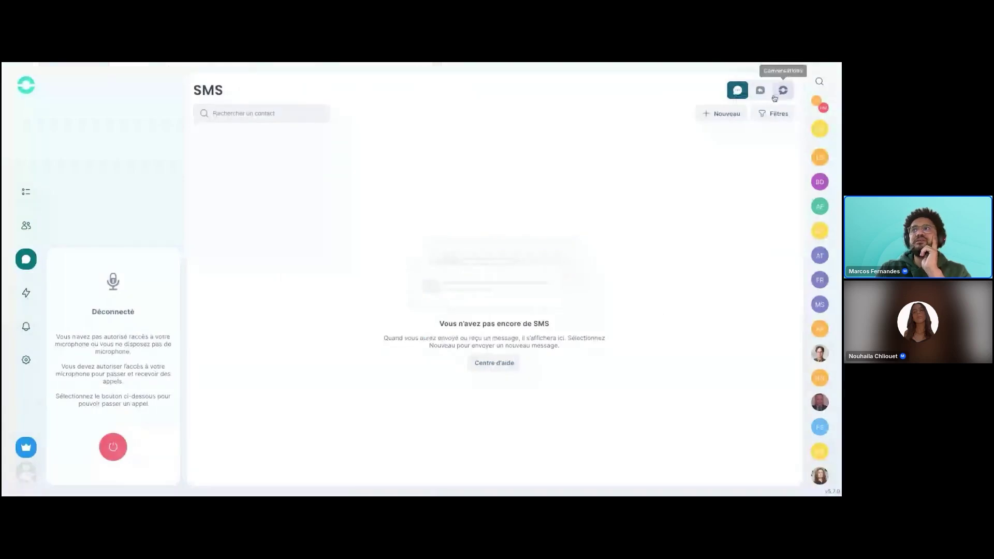
pyautogui.click(384, 62)
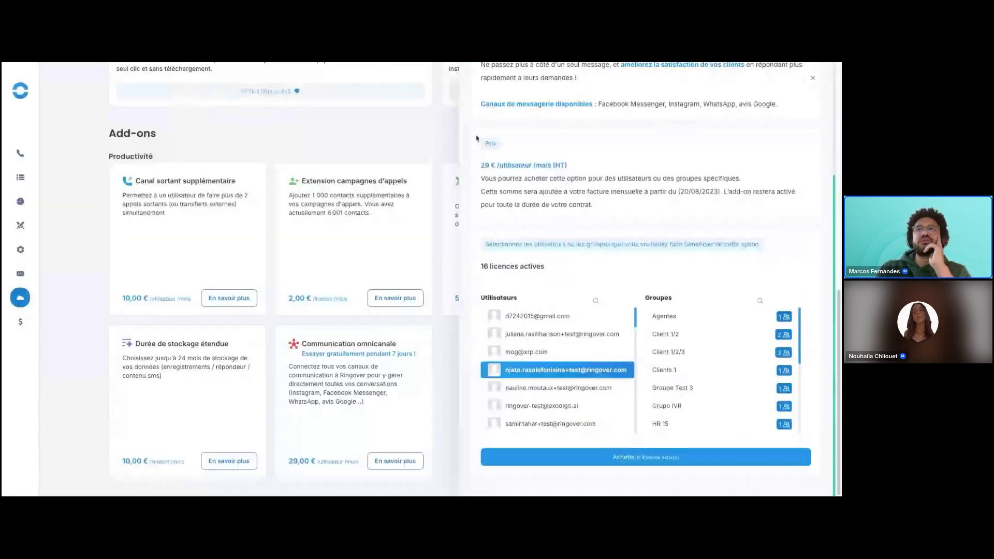
pyautogui.scroll(3, 754, 206)
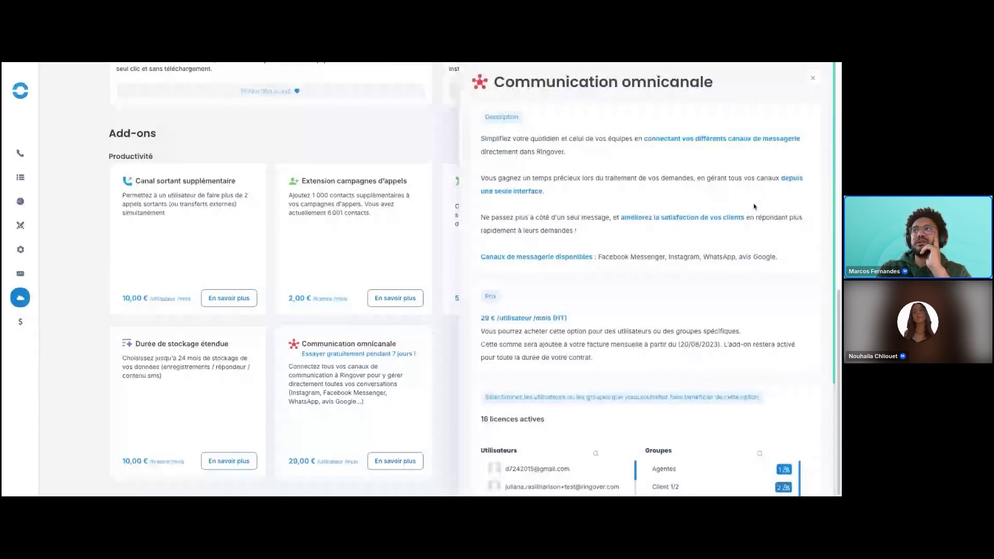
pyautogui.click(813, 77)
pyautogui.moveTo(16, 296)
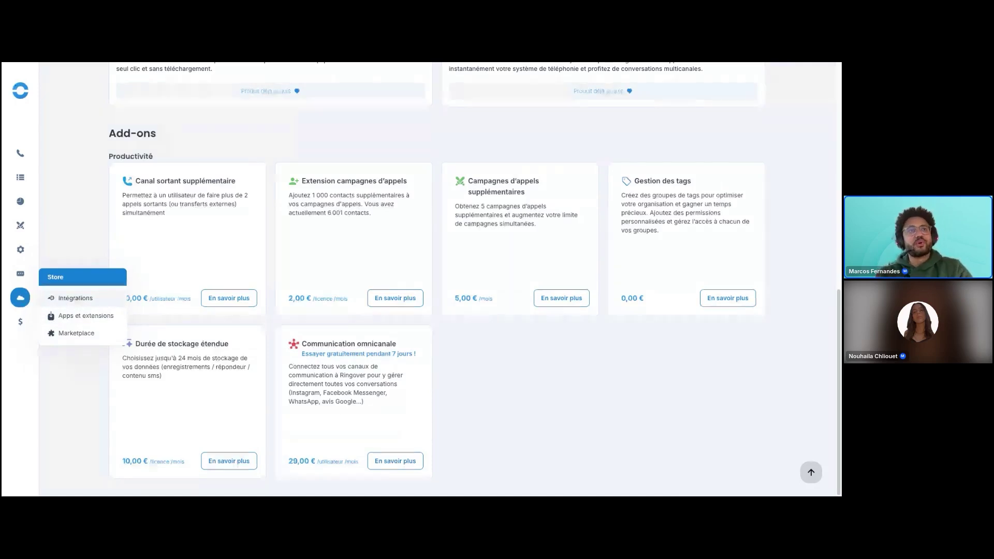
# Reopen the Communication omnicanale details and close them again.
pyautogui.scroll(5, 65, 332)
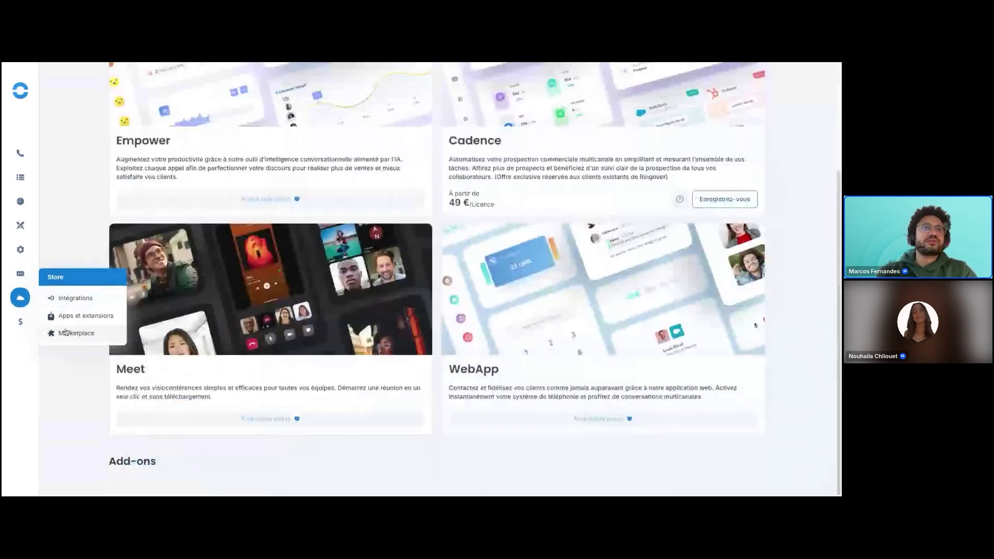
pyautogui.scroll(-5, 57, 268)
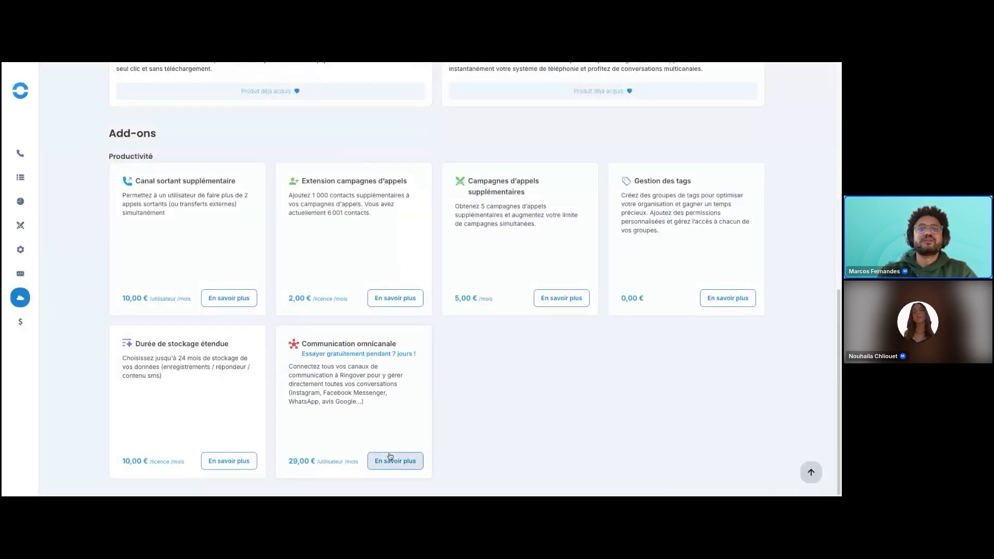
pyautogui.click(389, 461)
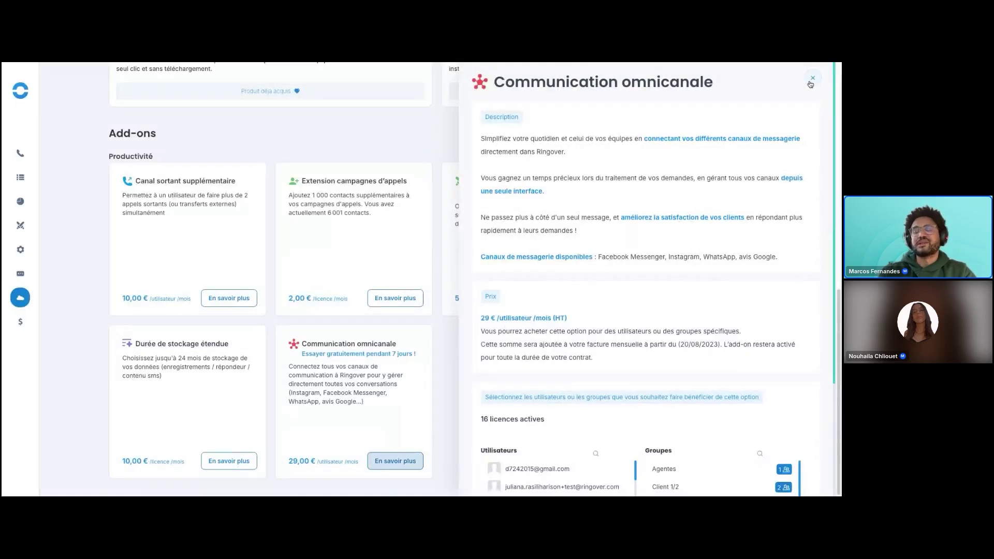
pyautogui.click(813, 79)
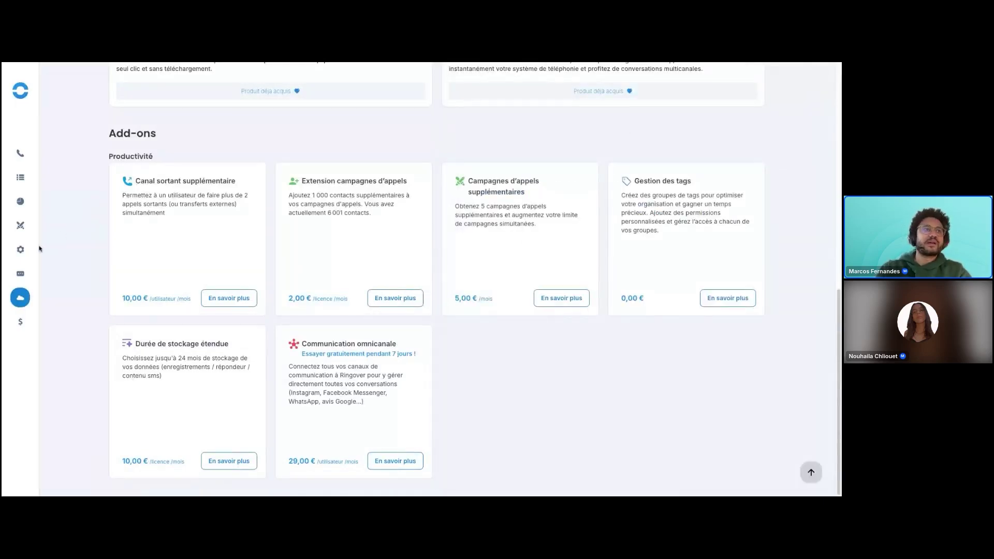
# Go to Store > Intégrations.
pyautogui.moveTo(38, 248)
pyautogui.moveTo(20, 297)
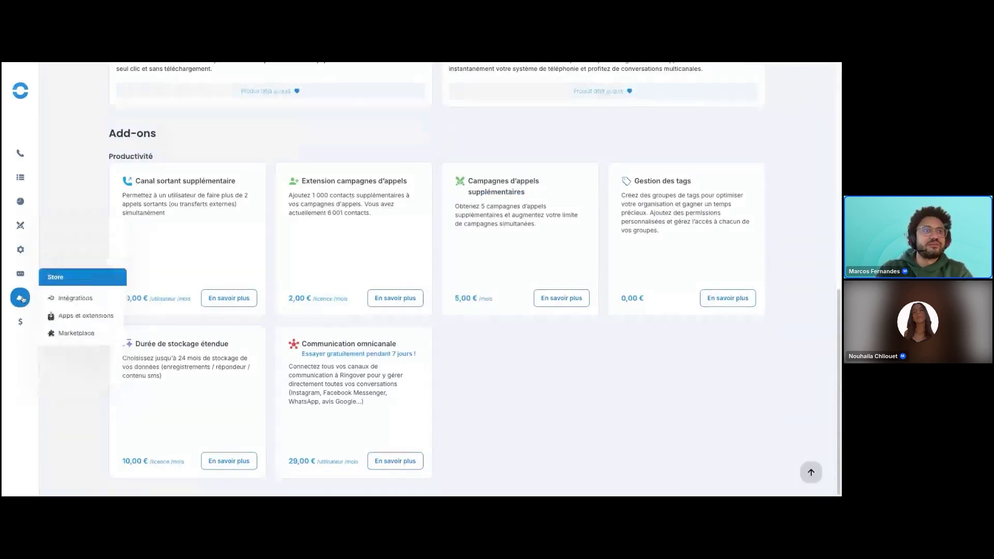
pyautogui.click(92, 298)
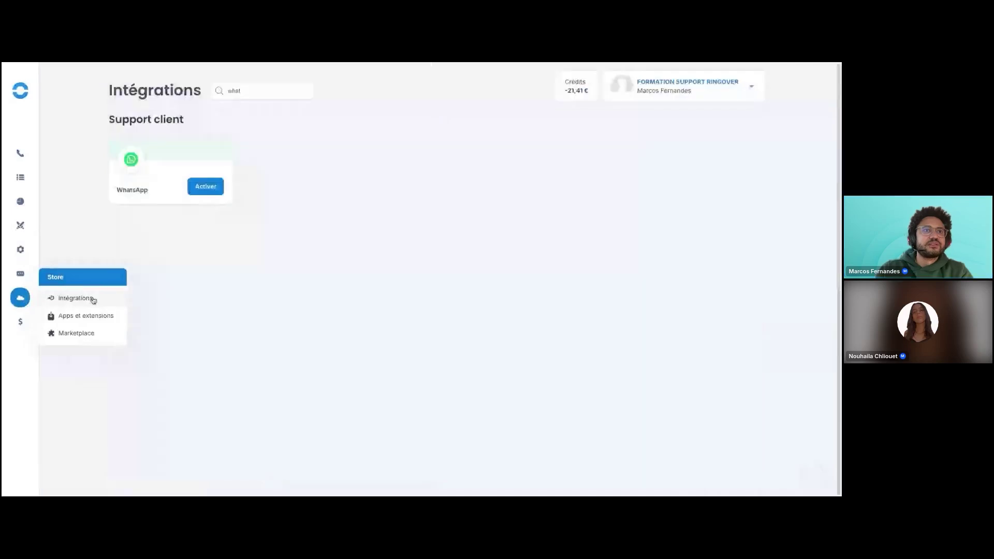
# Search integrations for 'whats', activate WhatsApp and highlight the application-form notice.
pyautogui.click(244, 91)
pyautogui.write('wha')
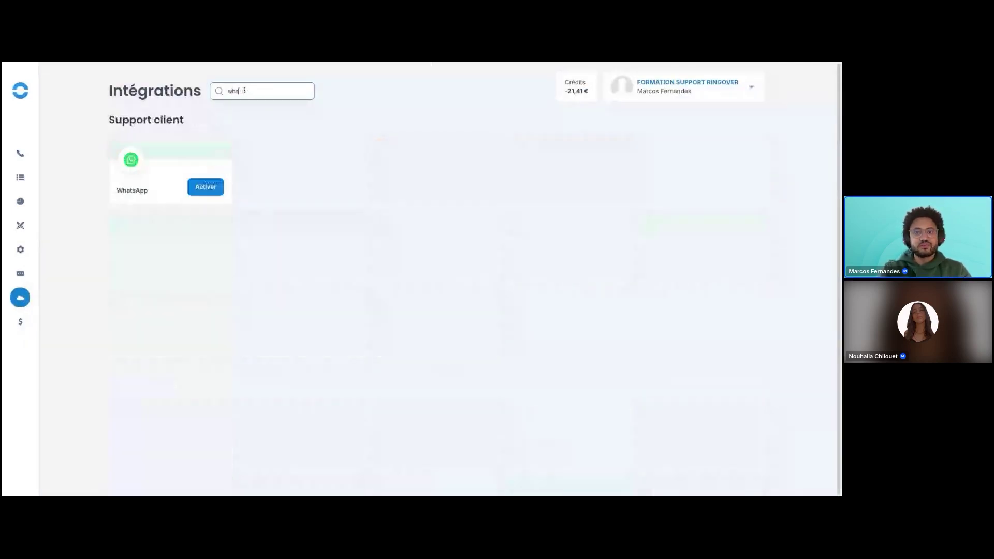
pyautogui.write('r')
pyautogui.press('BackSpace')
pyautogui.write('ts')
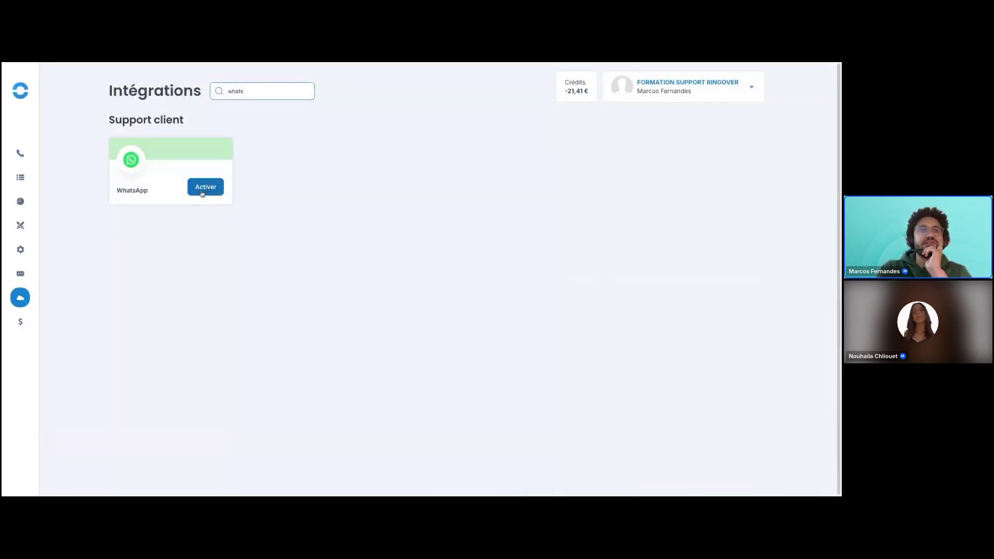
pyautogui.click(203, 194)
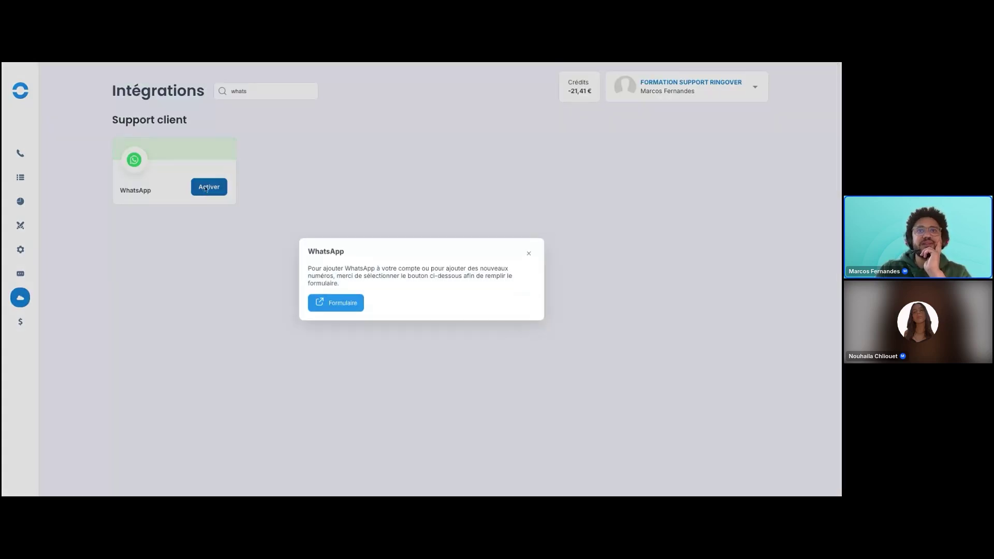
pyautogui.moveTo(305, 270); pyautogui.dragTo(497, 288)
# Open the WhatsApp application Google Form and inspect the Brand name question, leaving it empty.
pyautogui.click(332, 308)
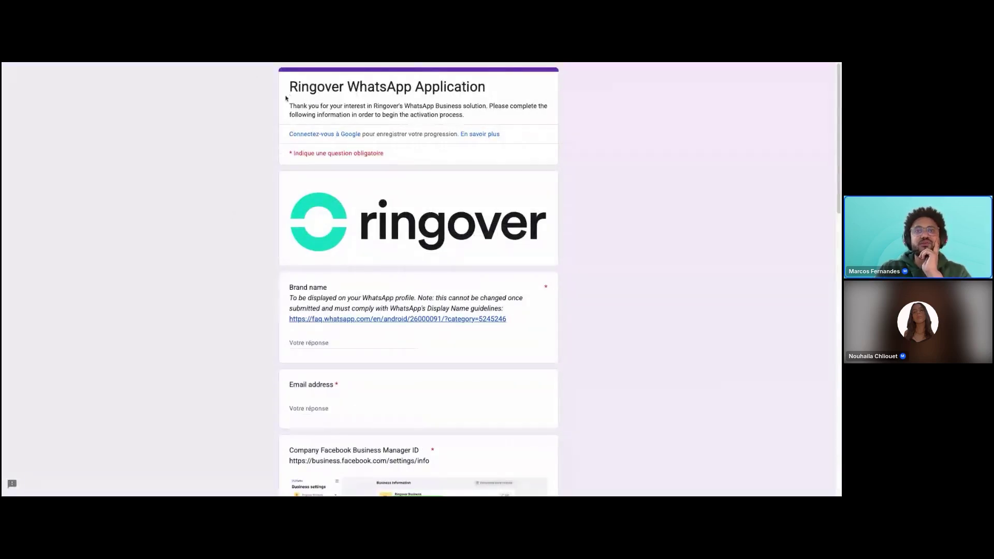
pyautogui.scroll(-2, 258, 196)
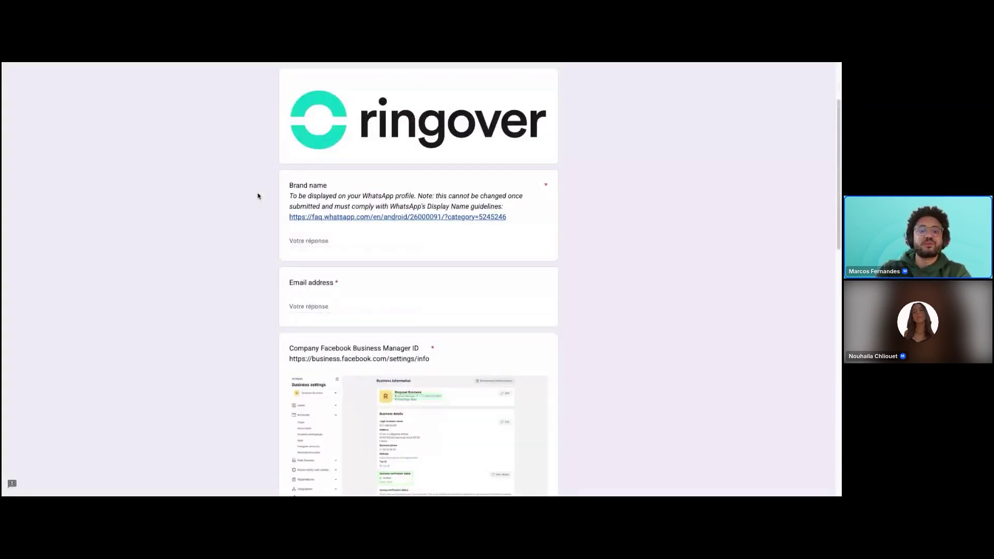
pyautogui.click(329, 239)
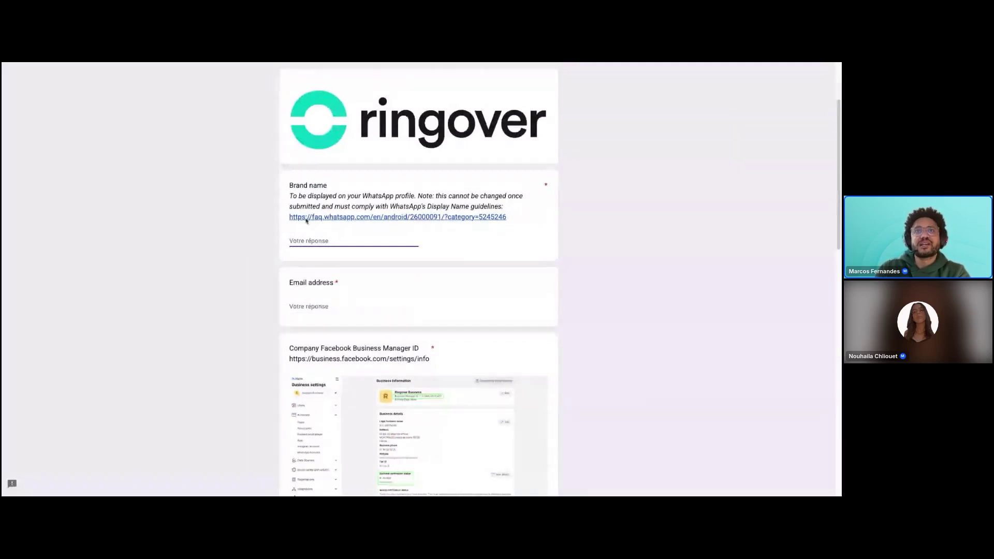
pyautogui.click(290, 184)
pyautogui.tripleClick(290, 184)
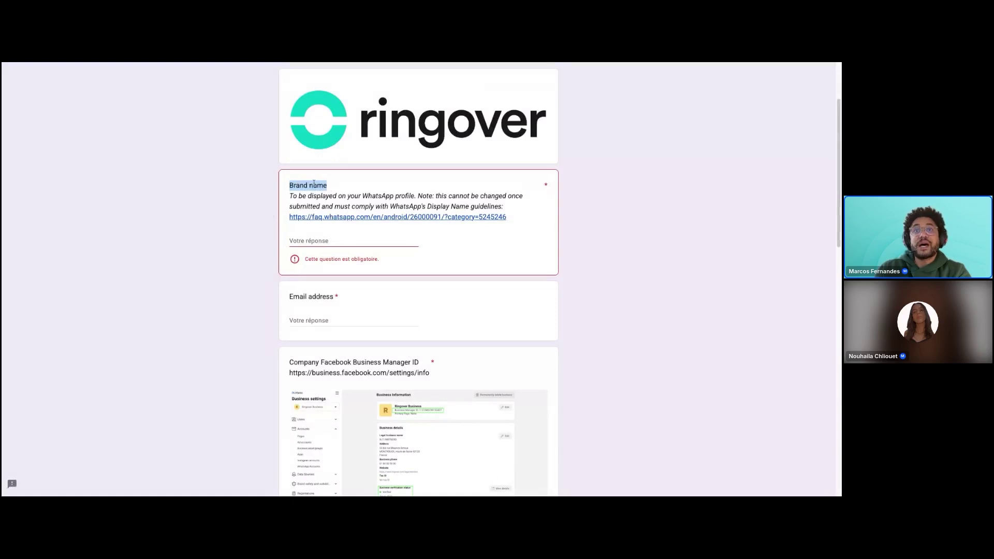
pyautogui.click(252, 222)
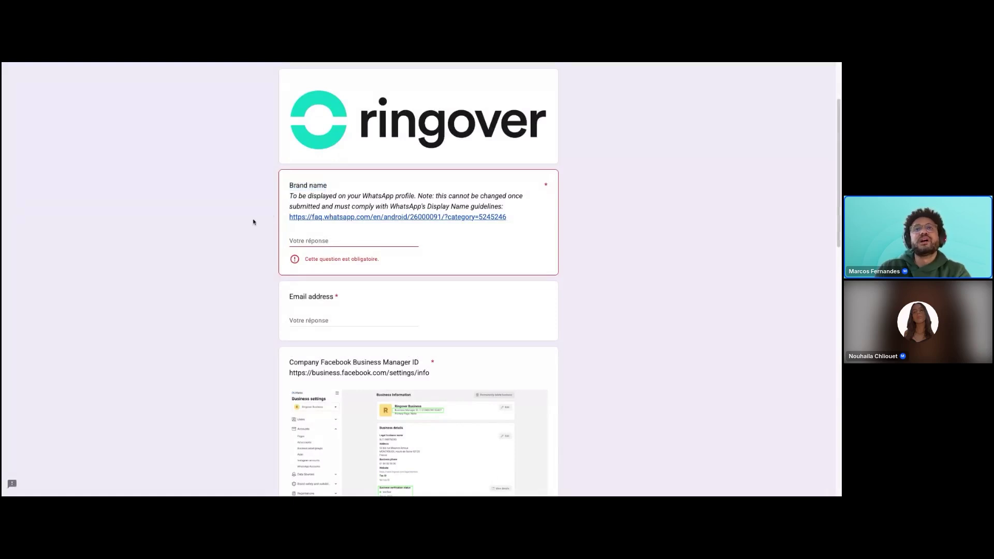
pyautogui.scroll(-1, 260, 242)
pyautogui.click(314, 213)
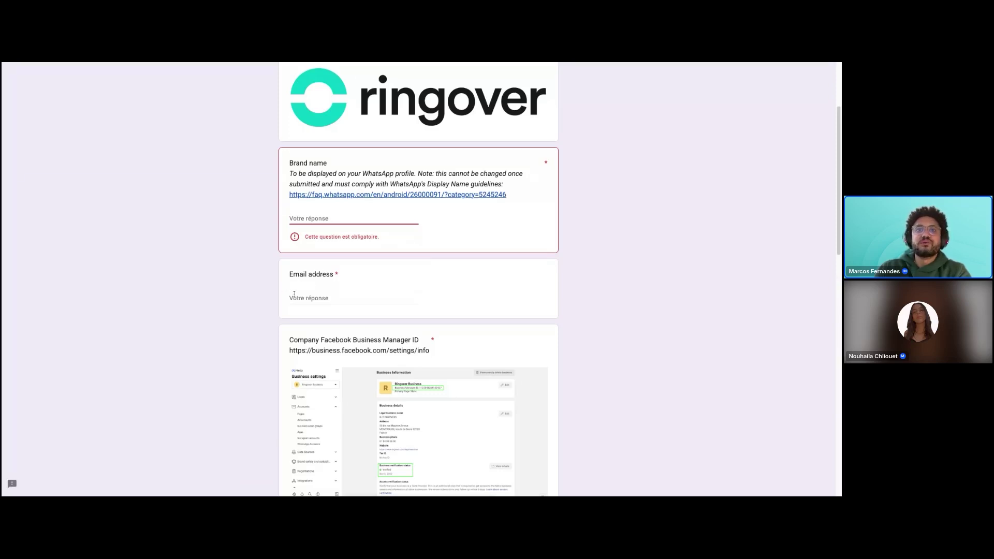
# Highlight the Company Facebook Business Manager ID question.
pyautogui.scroll(-3, 259, 307)
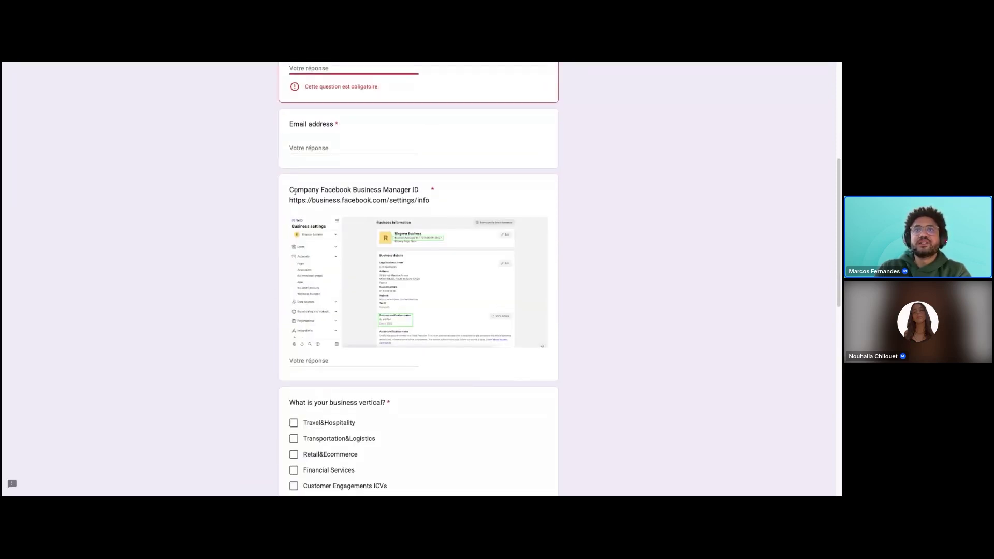
pyautogui.moveTo(291, 190); pyautogui.dragTo(419, 190)
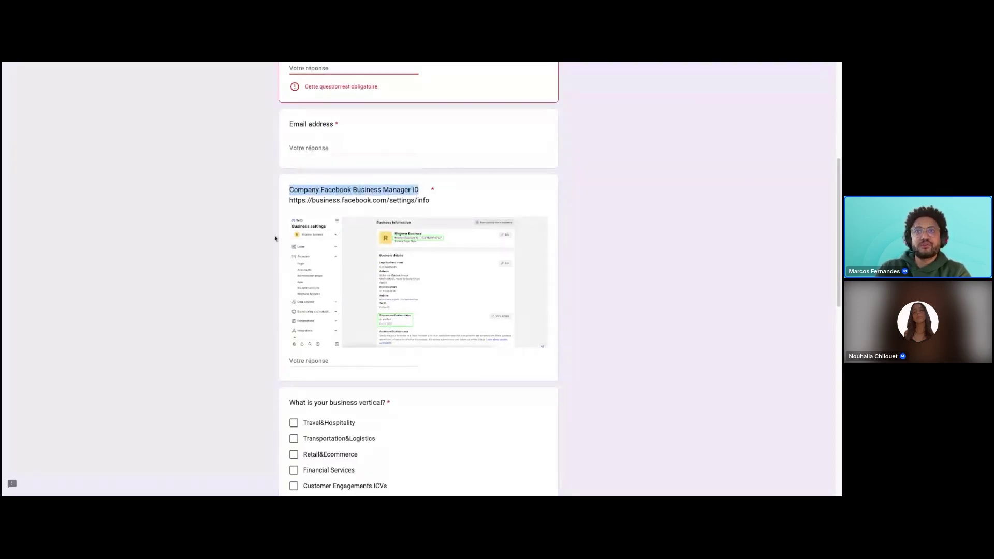
pyautogui.scroll(-1, 244, 277)
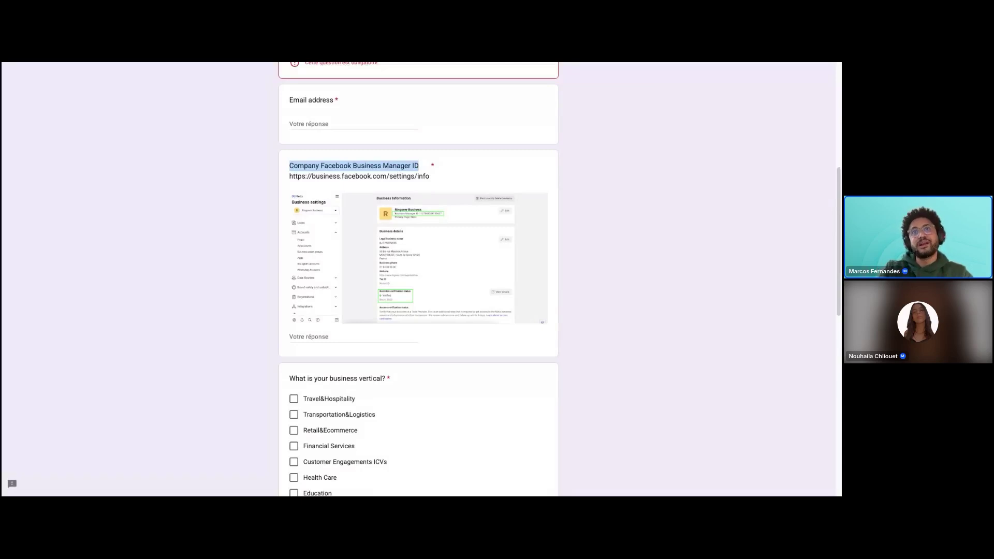
pyautogui.click(226, 315)
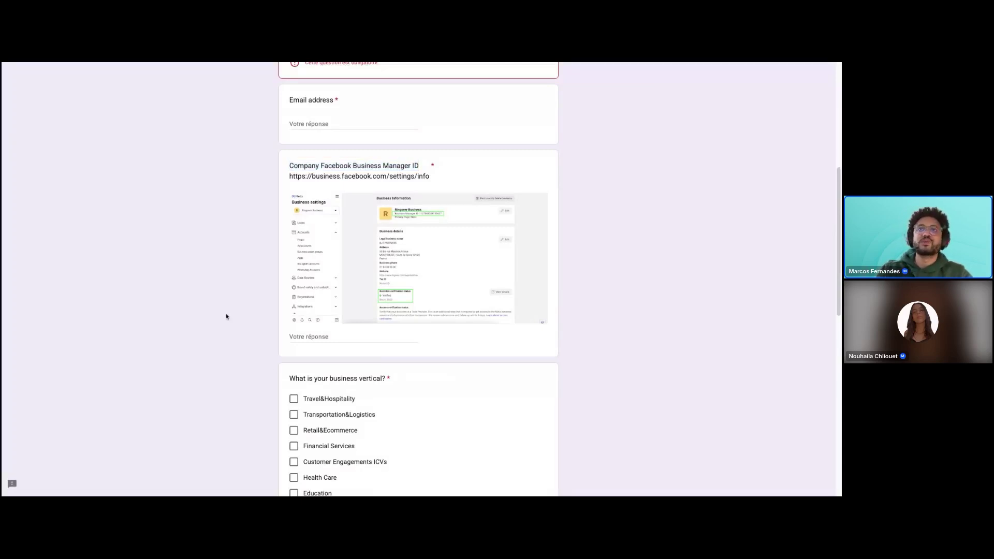
# Scroll to the example WhatsApp messages question and leave it empty.
pyautogui.scroll(-2, 263, 313)
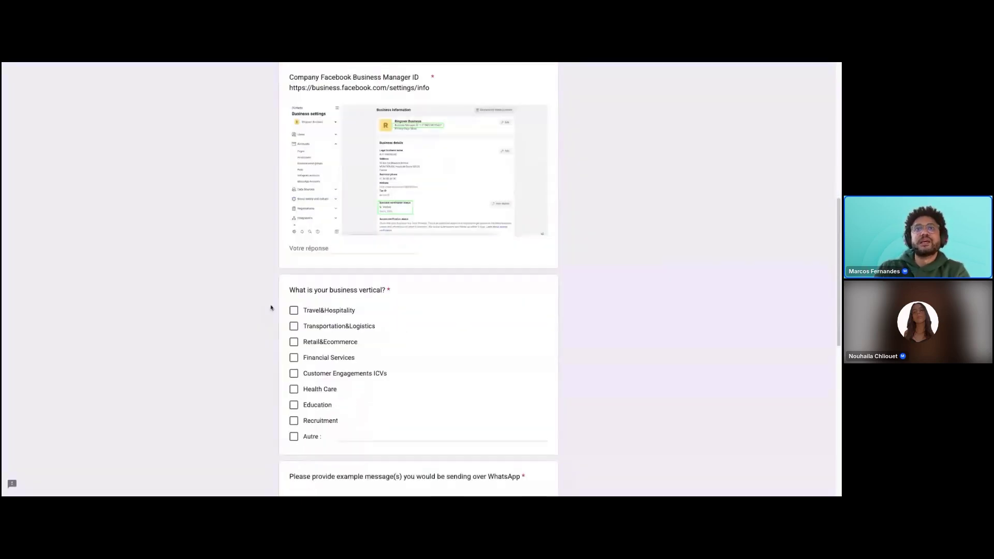
pyautogui.scroll(-1, 298, 323)
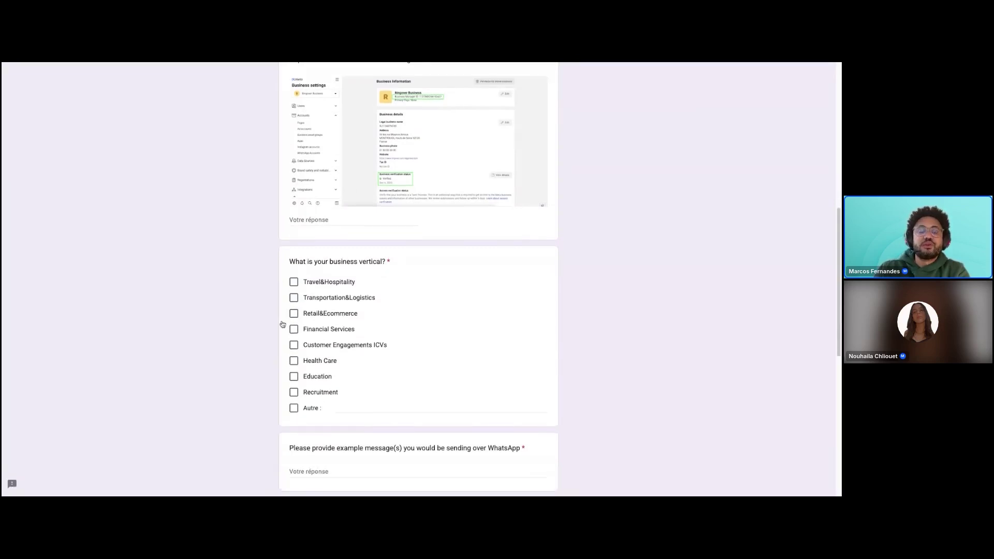
pyautogui.scroll(-3, 244, 350)
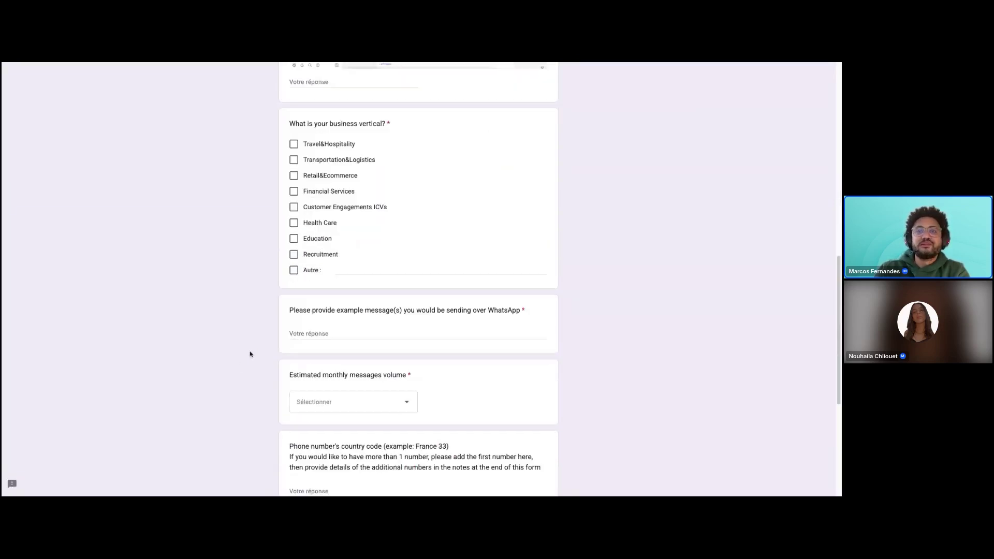
pyautogui.click(323, 323)
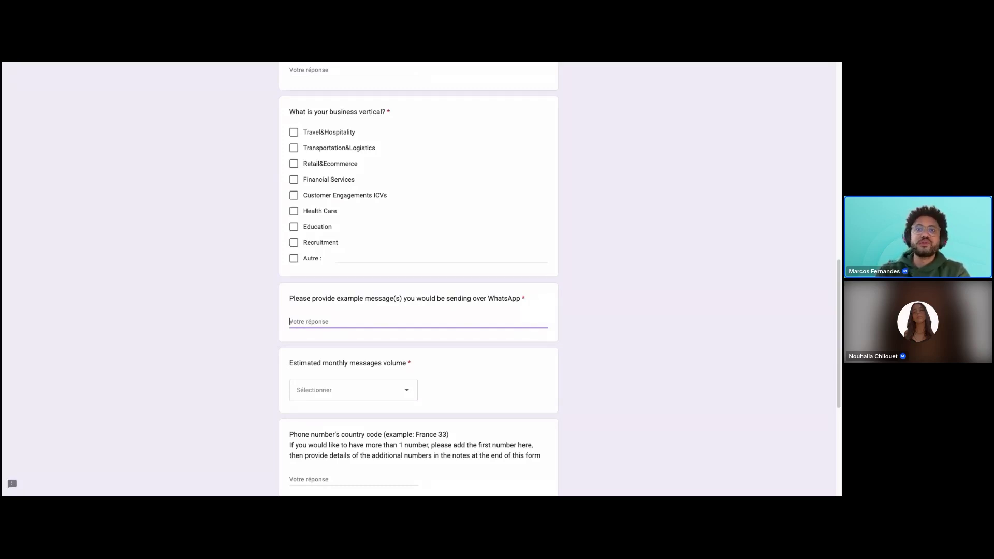
pyautogui.click(233, 341)
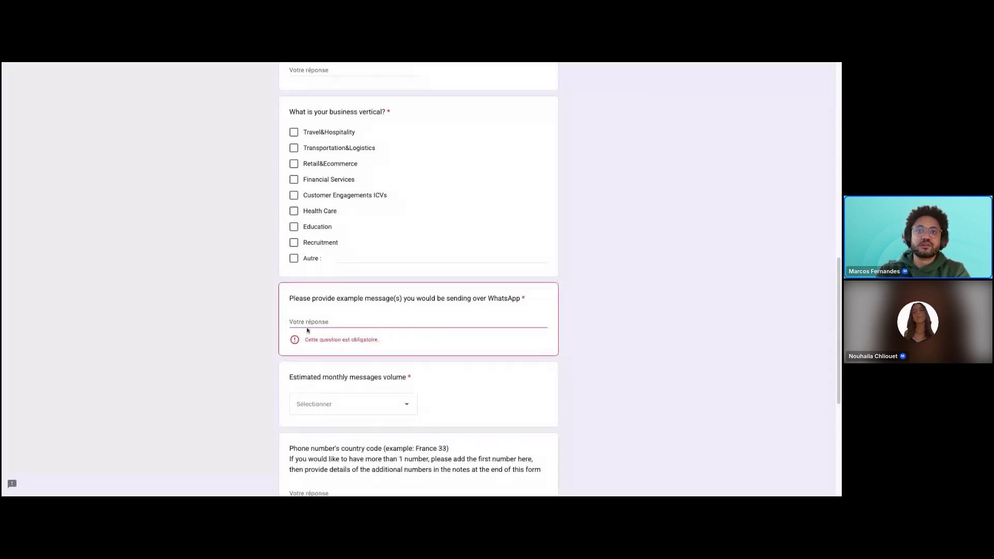
pyautogui.scroll(-2, 229, 359)
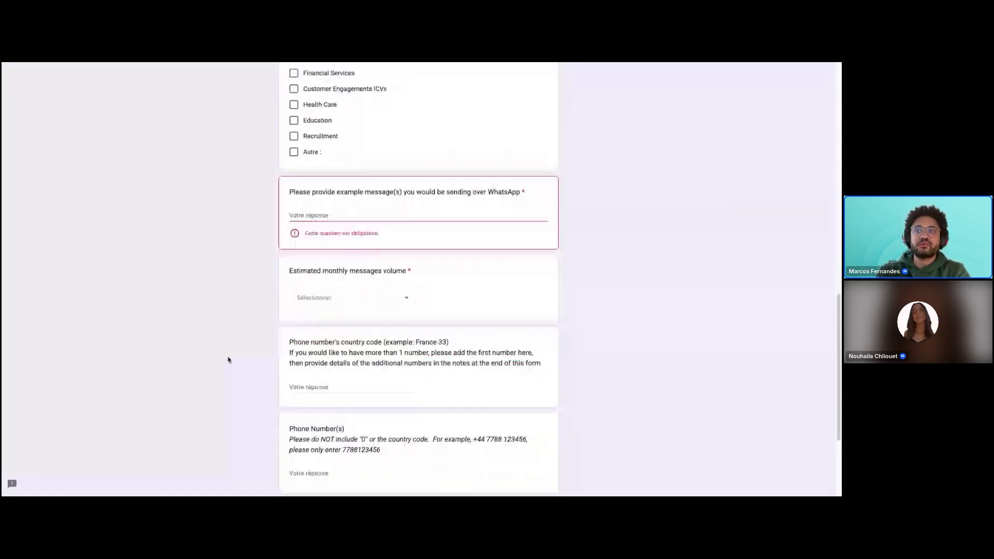
# Check the monthly volume choices and the phone country code and Phone Number(s) fields, leaving them blank.
pyautogui.click(366, 302)
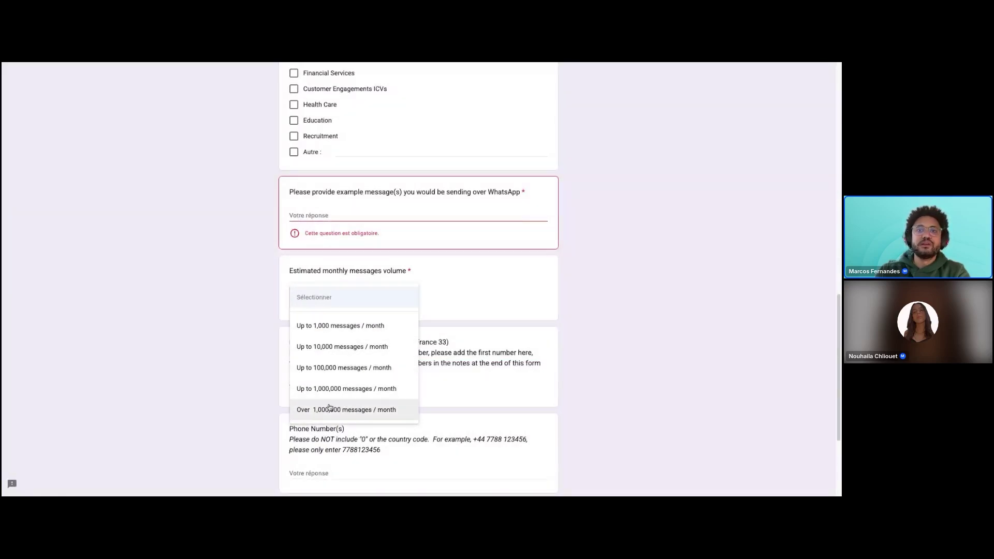
pyautogui.click(252, 367)
pyautogui.scroll(-2, 254, 360)
pyautogui.click(326, 319)
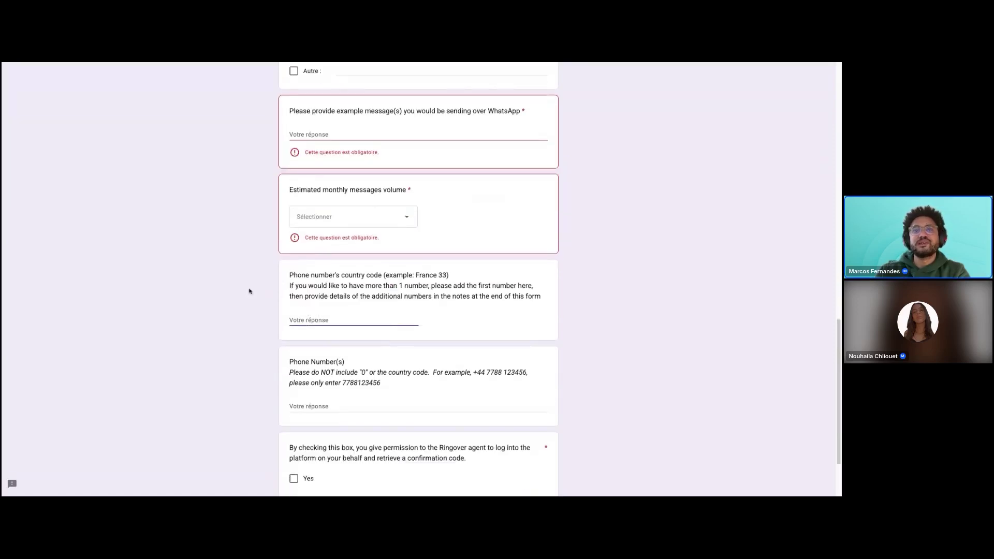
pyautogui.scroll(-3, 243, 304)
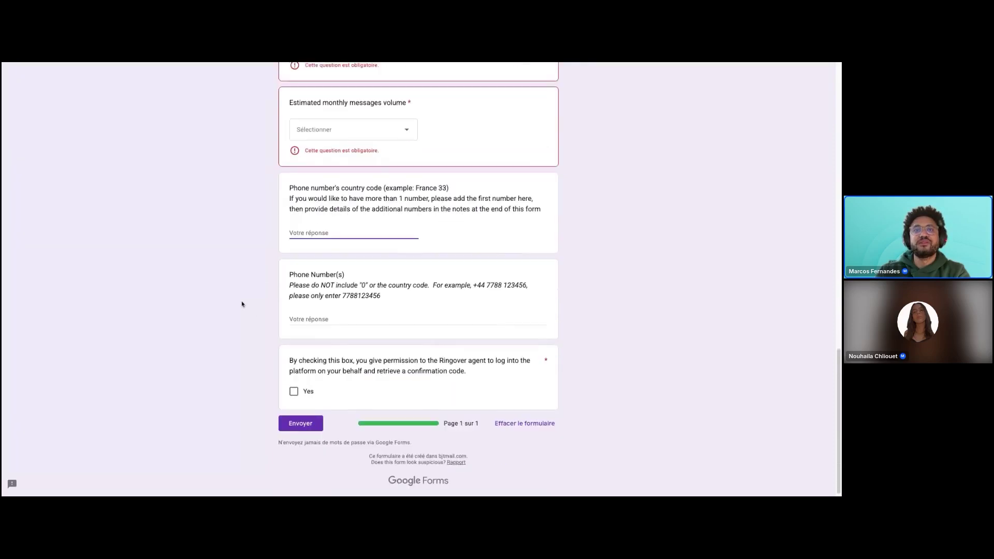
pyautogui.click(313, 317)
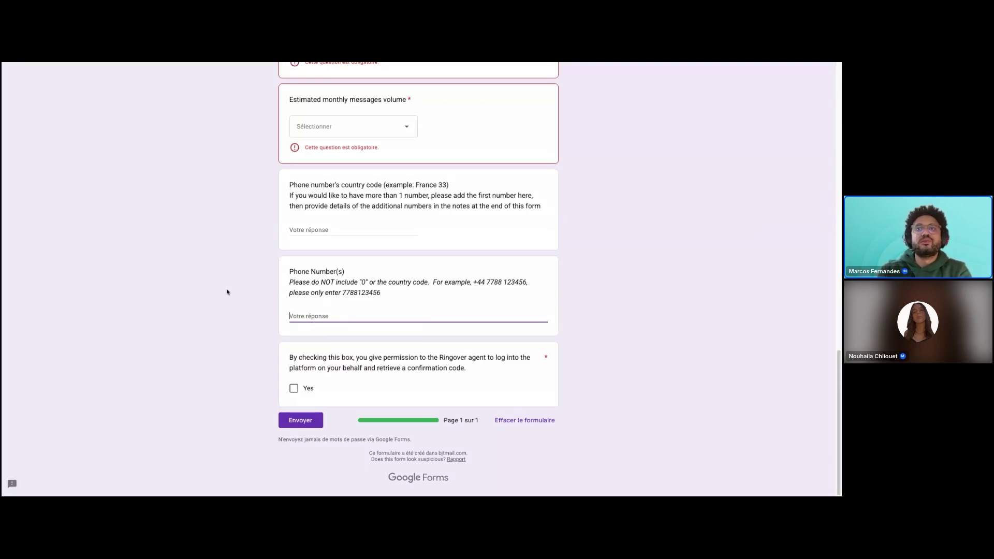
# Tick and untick the Ringover agent permission box, then return to Ringover.
pyautogui.click(292, 390)
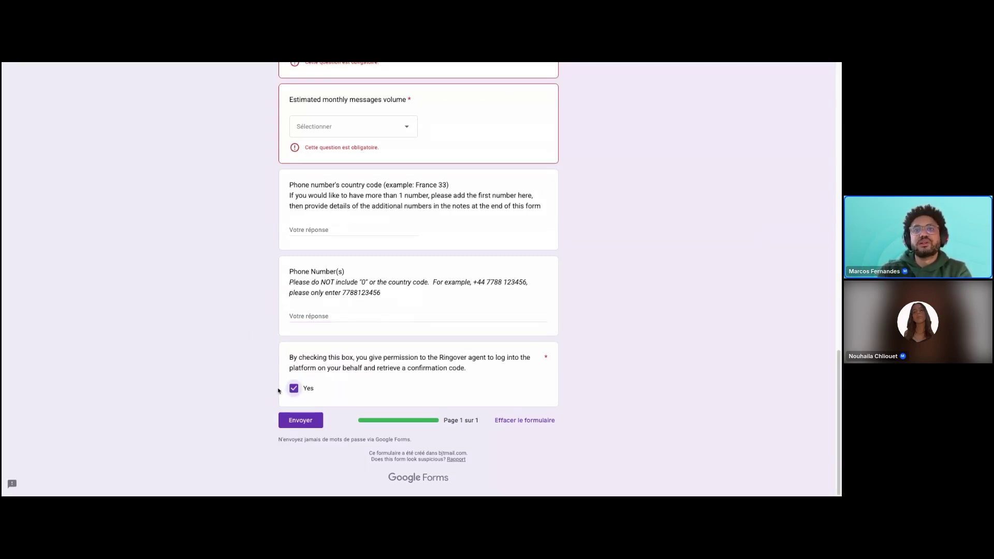
pyautogui.click(292, 389)
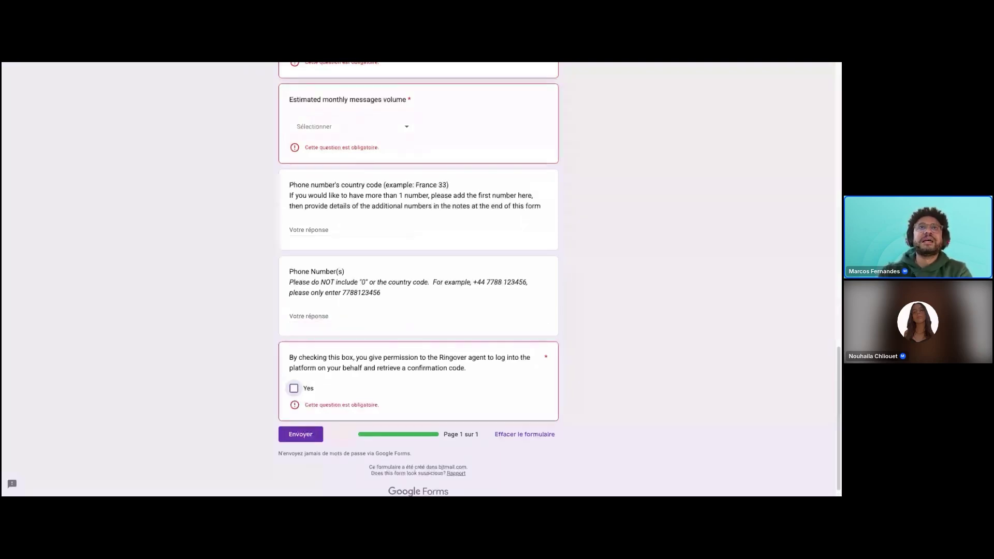
pyautogui.hotkey('ctrl', 'Tab')
pyautogui.hotkey('ctrl', 'Tab')
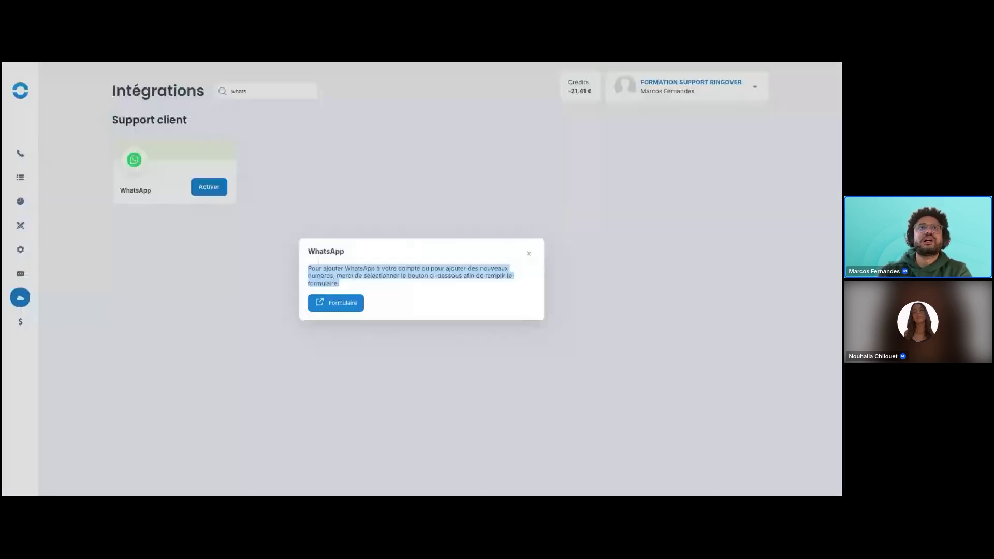
# Reload Intégrations, search 'whats' and open the WhatsApp integration settings.
pyautogui.click(528, 253)
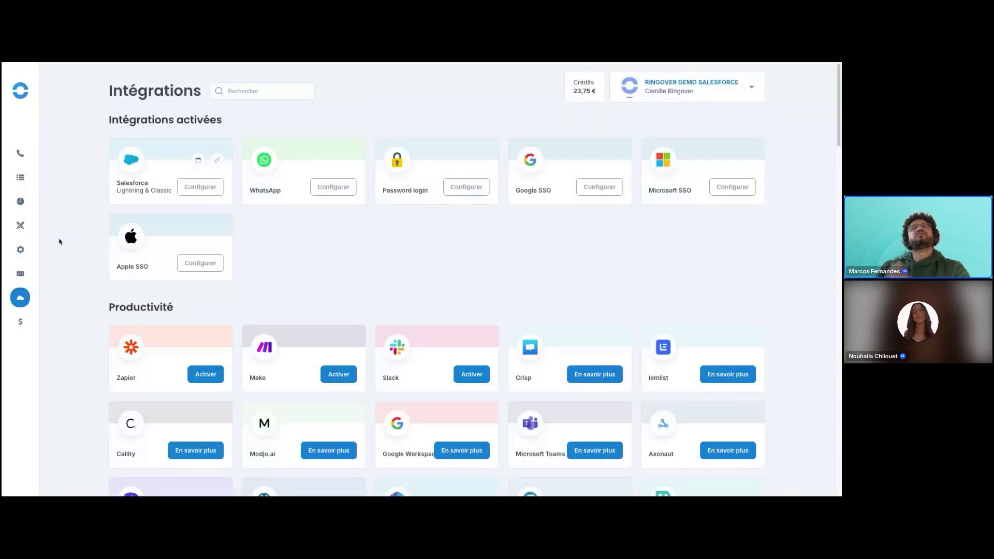
pyautogui.click(47, 63)
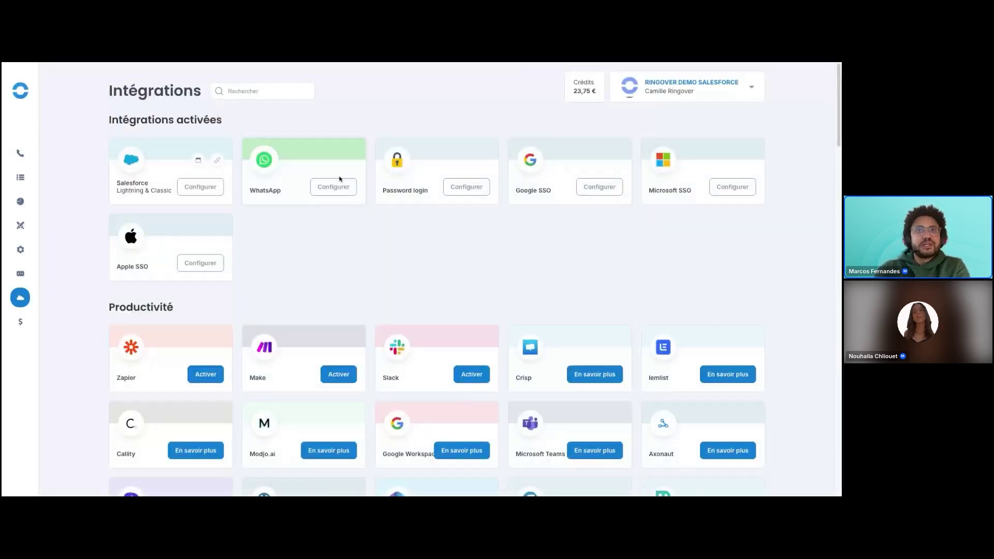
pyautogui.click(274, 91)
pyautogui.write('whats')
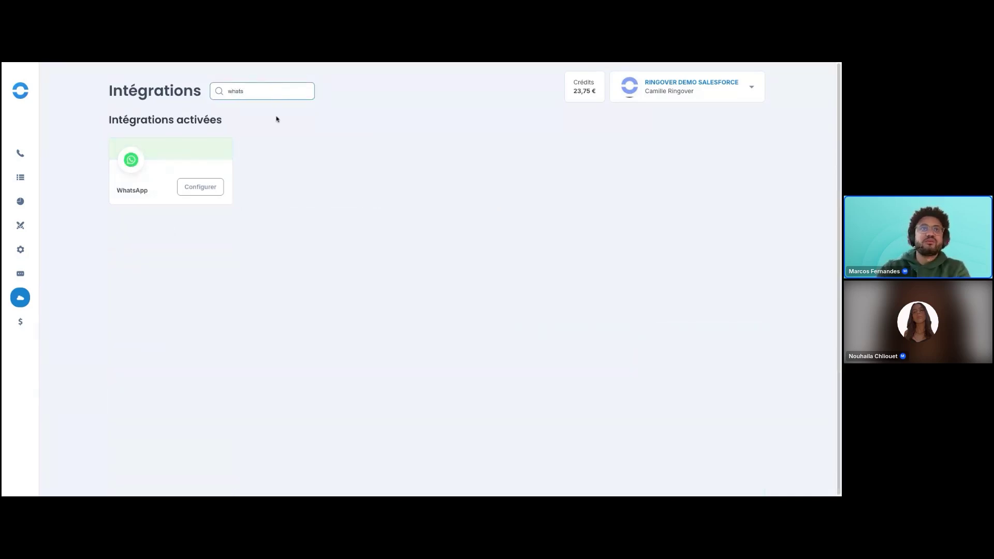
pyautogui.click(200, 191)
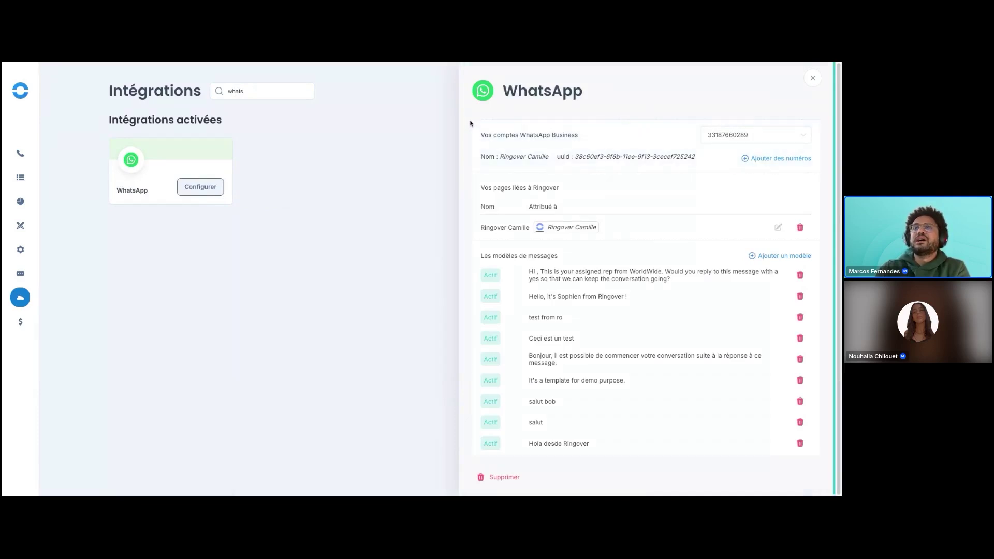
# View the linked WhatsApp Business accounts and highlight the account's display name.
pyautogui.click(736, 137)
pyautogui.click(604, 115)
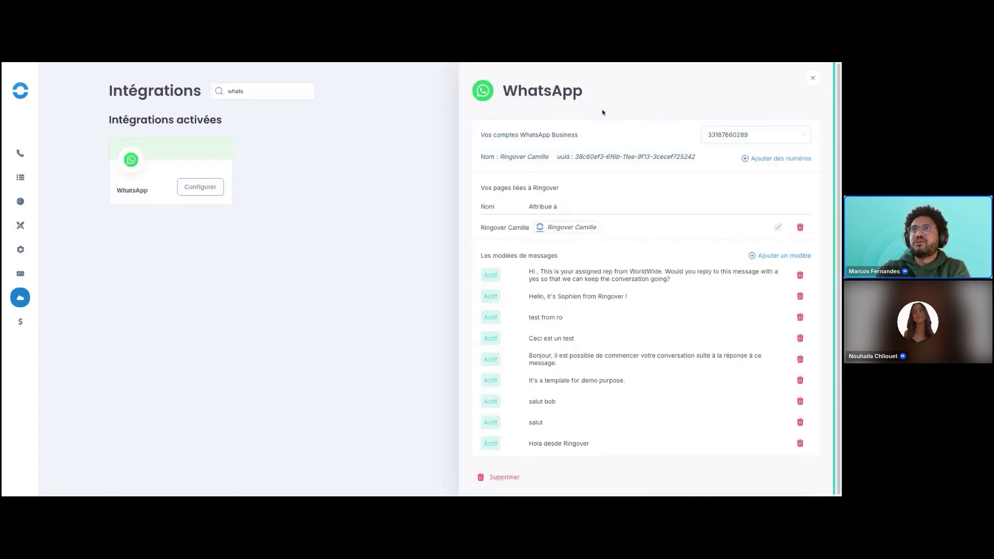
pyautogui.tripleClick(501, 157)
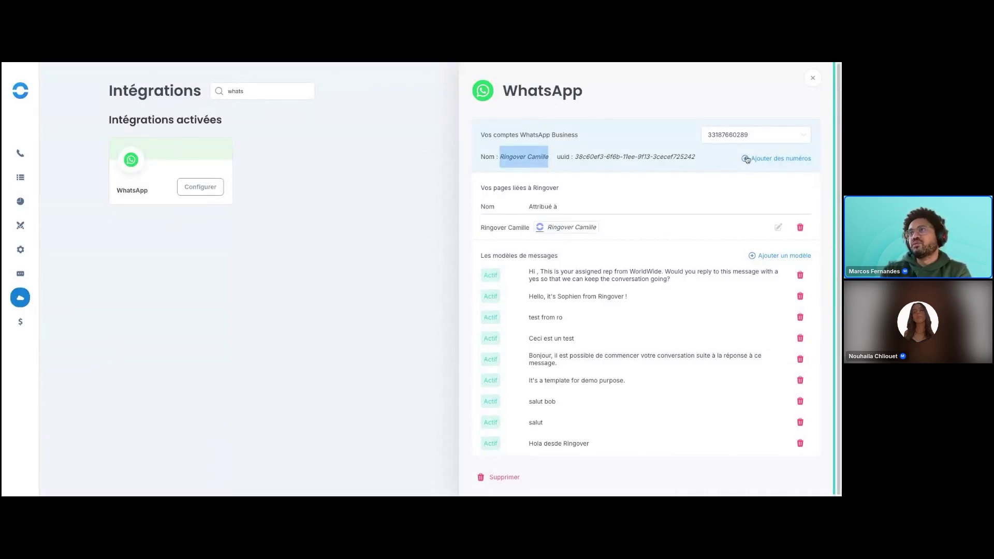
# Start adding WhatsApp numbers, preview the application form, then dismiss the notice in Ringover.
pyautogui.click(767, 162)
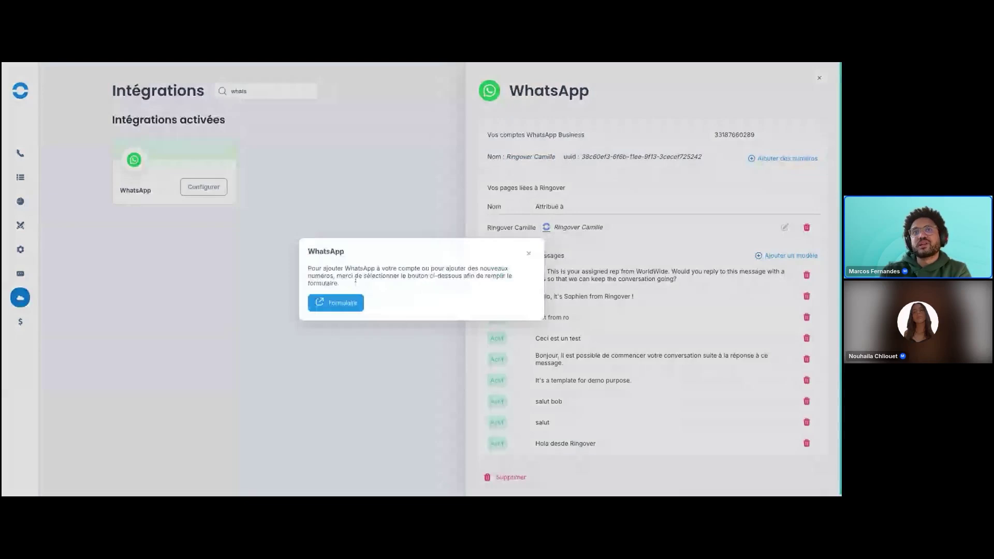
pyautogui.click(344, 304)
pyautogui.scroll(-15, 226, 271)
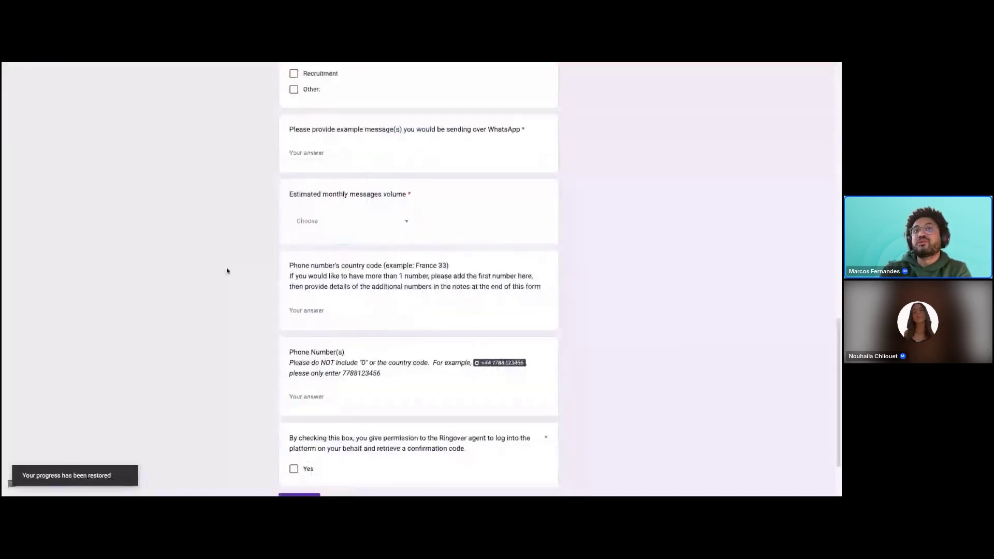
pyautogui.click(123, 63)
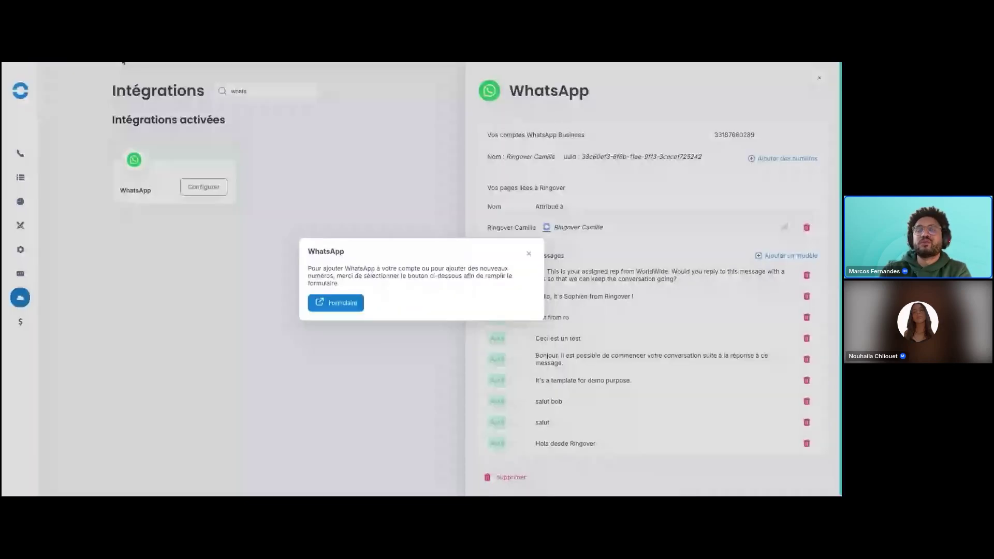
pyautogui.click(527, 253)
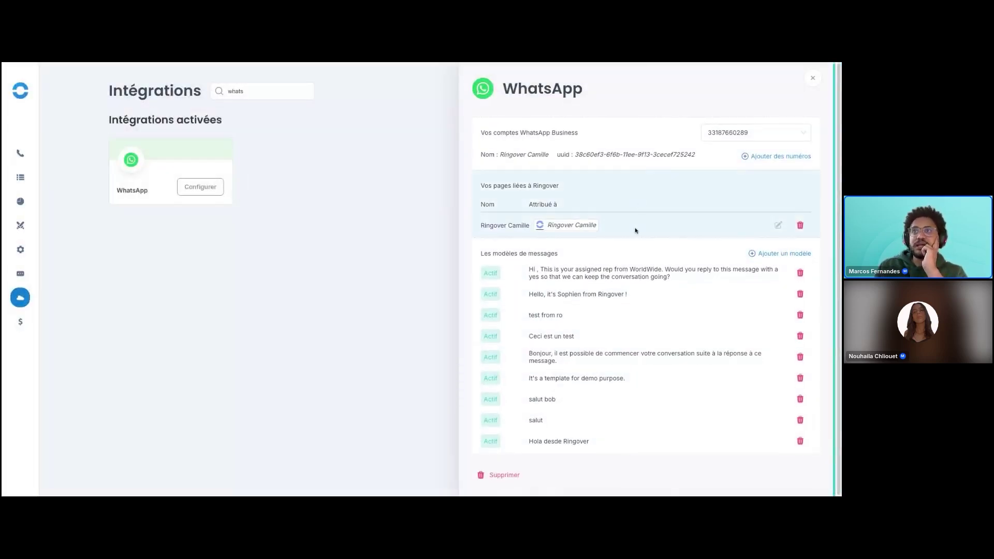
pyautogui.click(778, 225)
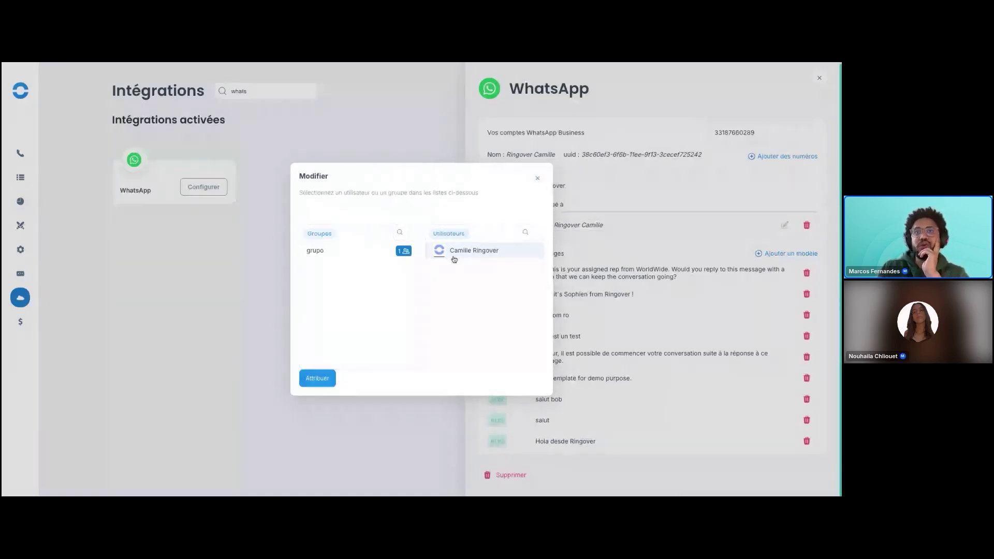
pyautogui.click(537, 178)
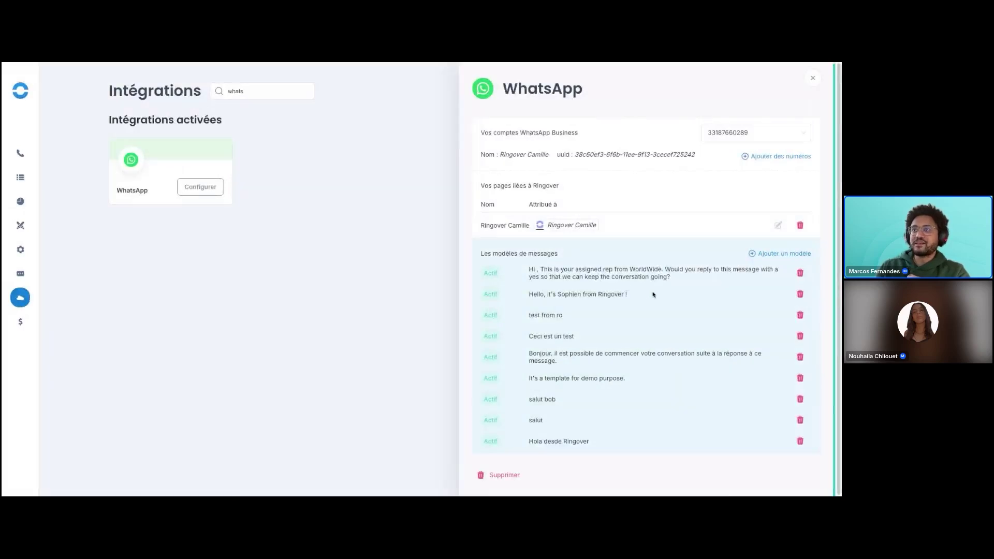
pyautogui.click(774, 256)
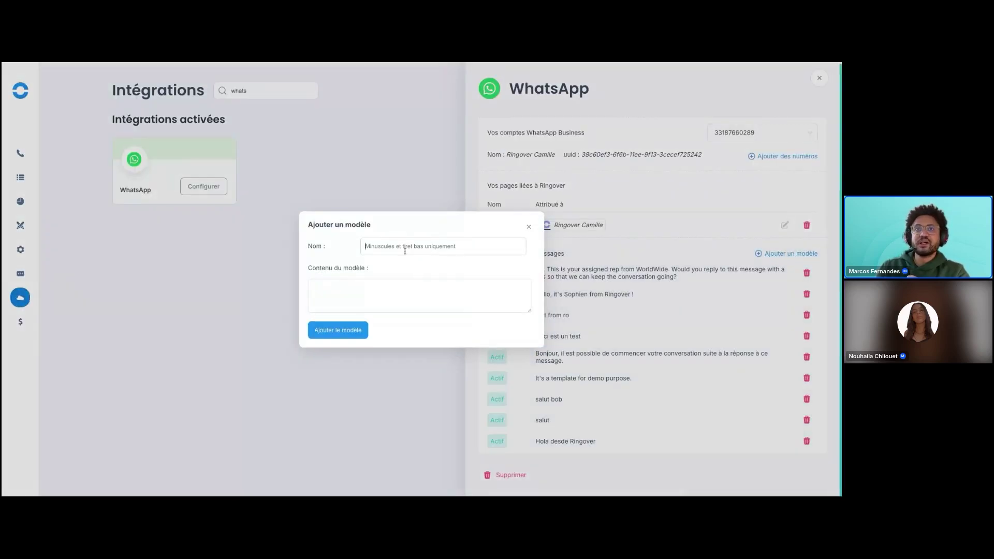
pyautogui.click(352, 290)
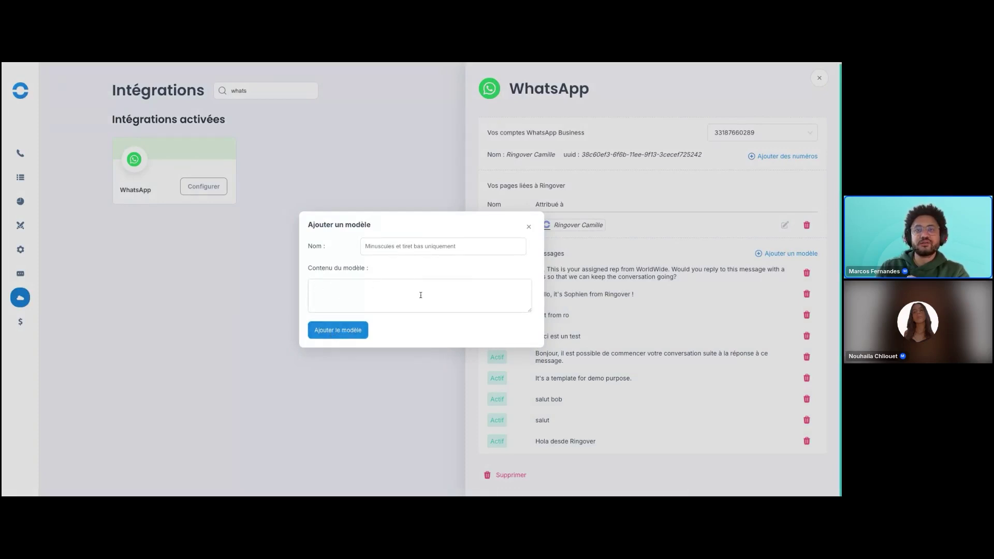
pyautogui.click(529, 227)
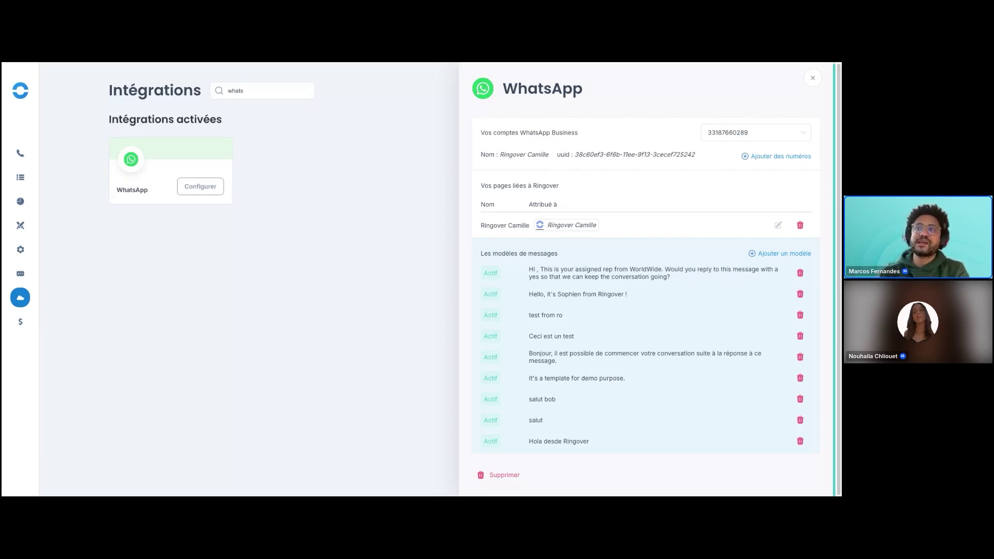
# Open and dismiss the 'Ajouter un modèle' form, then close the WhatsApp integration settings panel.
pyautogui.click(784, 254)
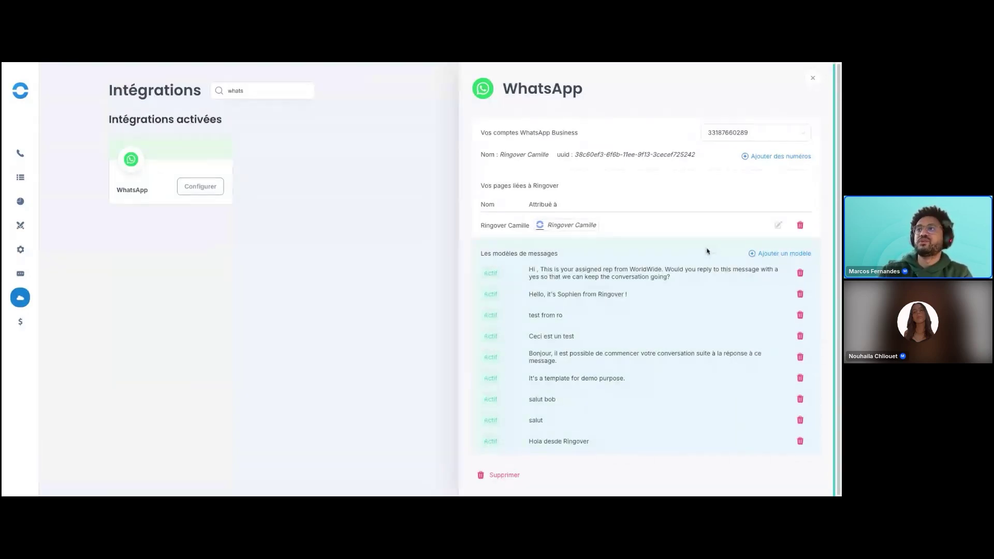
pyautogui.click(766, 254)
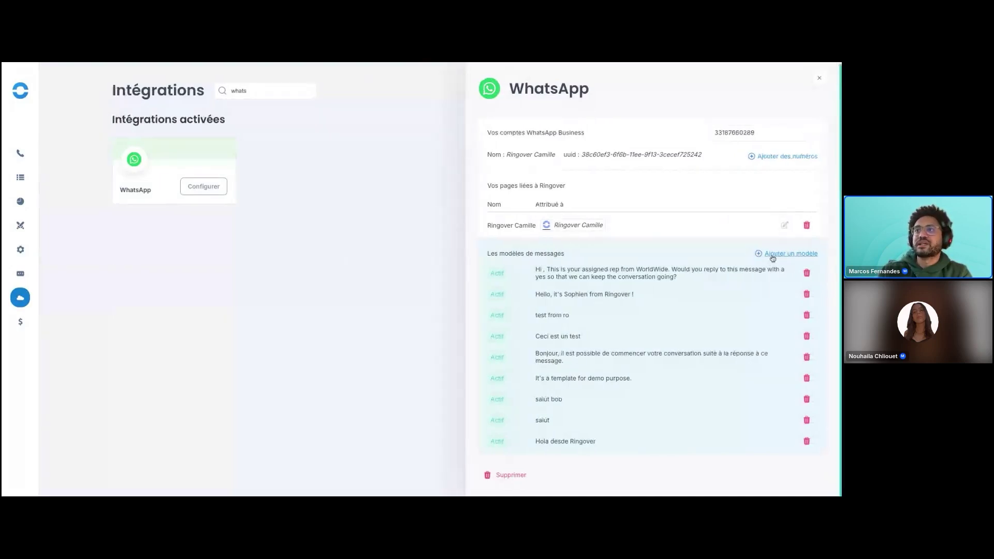
pyautogui.click(533, 230)
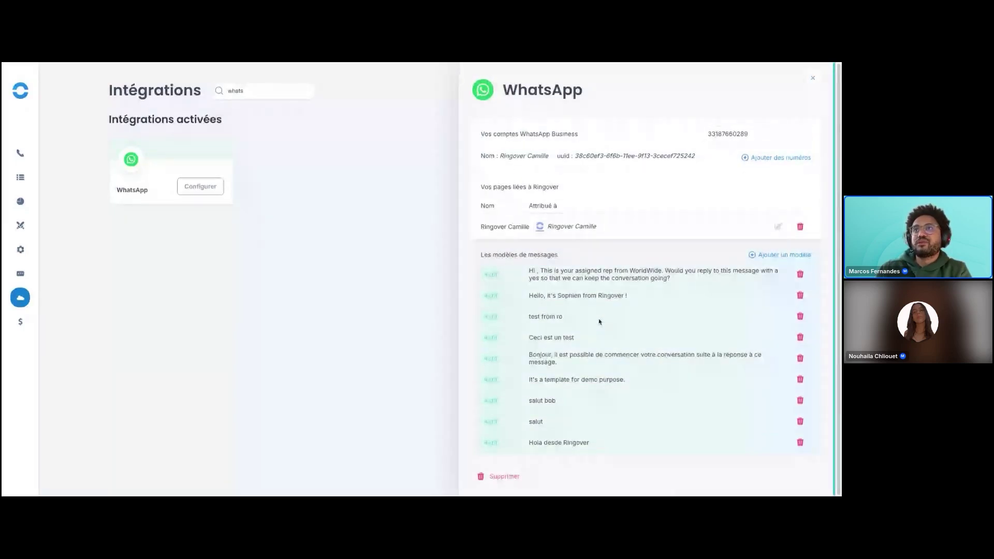
pyautogui.click(812, 78)
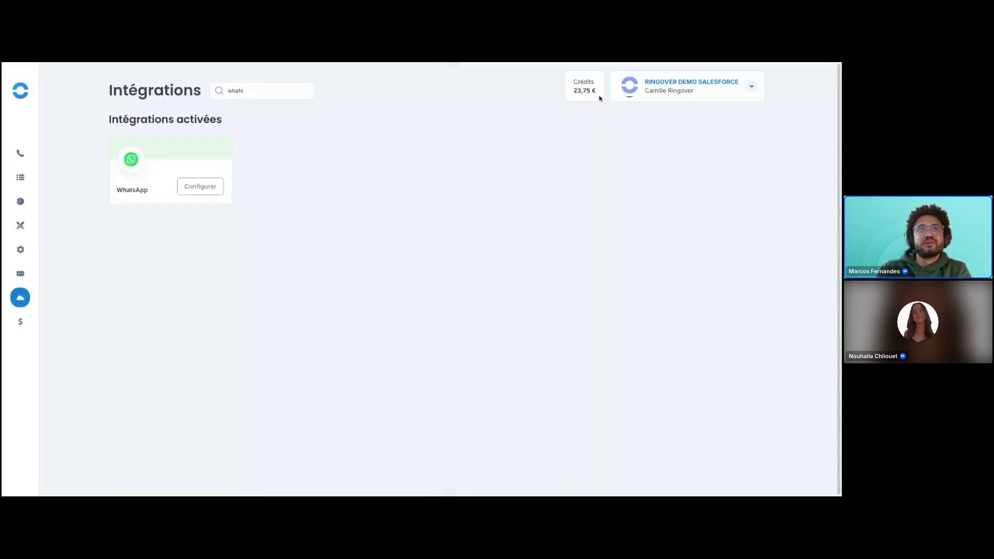
pyautogui.click(306, 63)
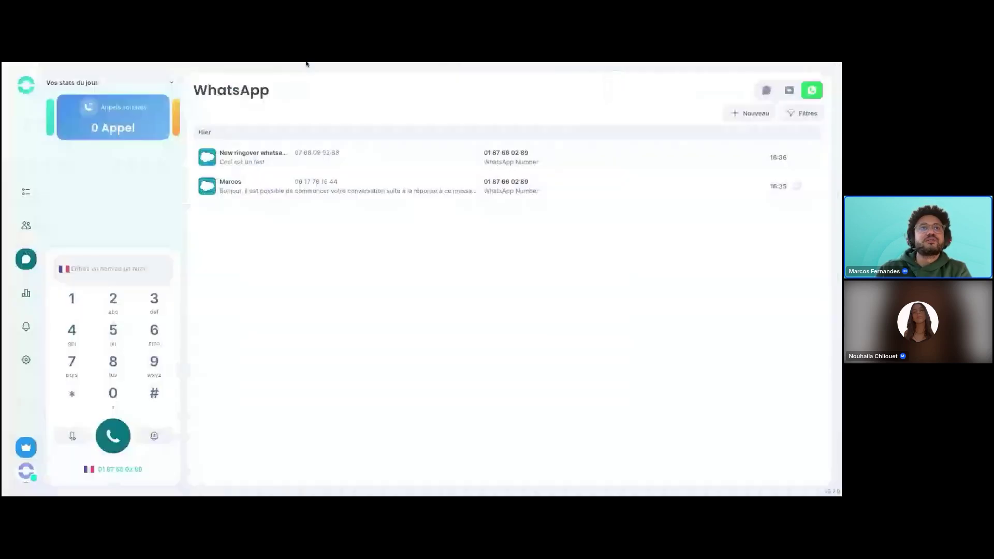
# Cycle through Logs, SMS and Notifications SMS, ending on the WhatsApp conversations list.
pyautogui.click(27, 193)
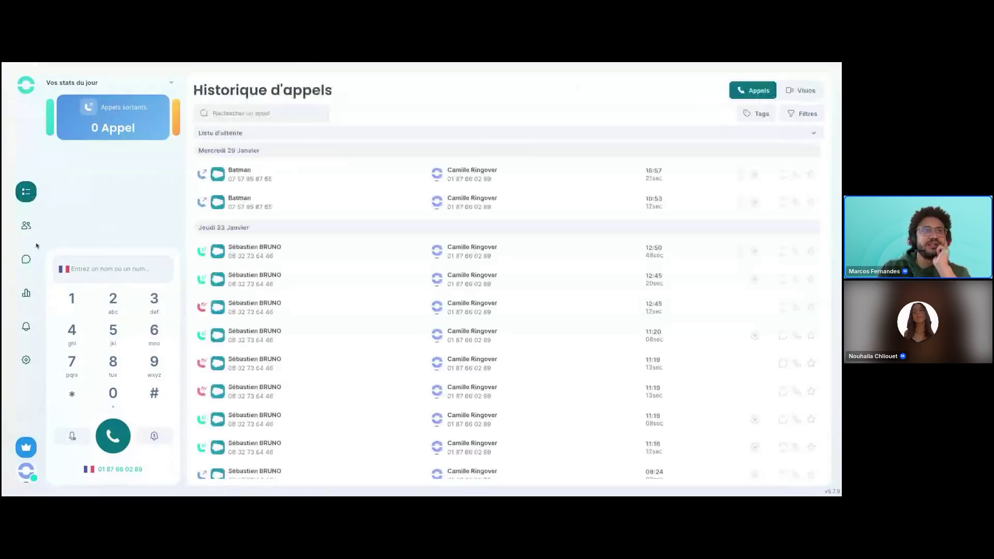
pyautogui.click(27, 260)
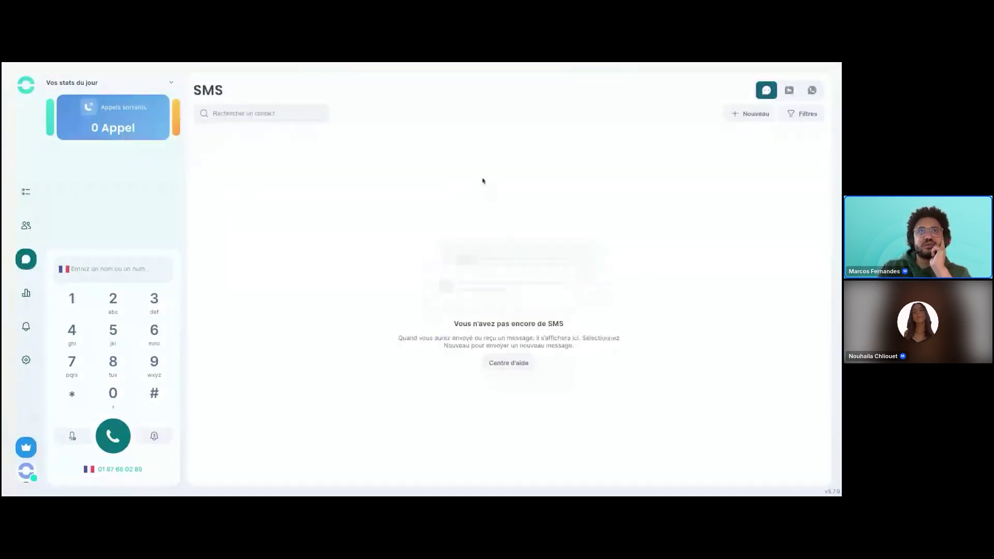
pyautogui.click(788, 99)
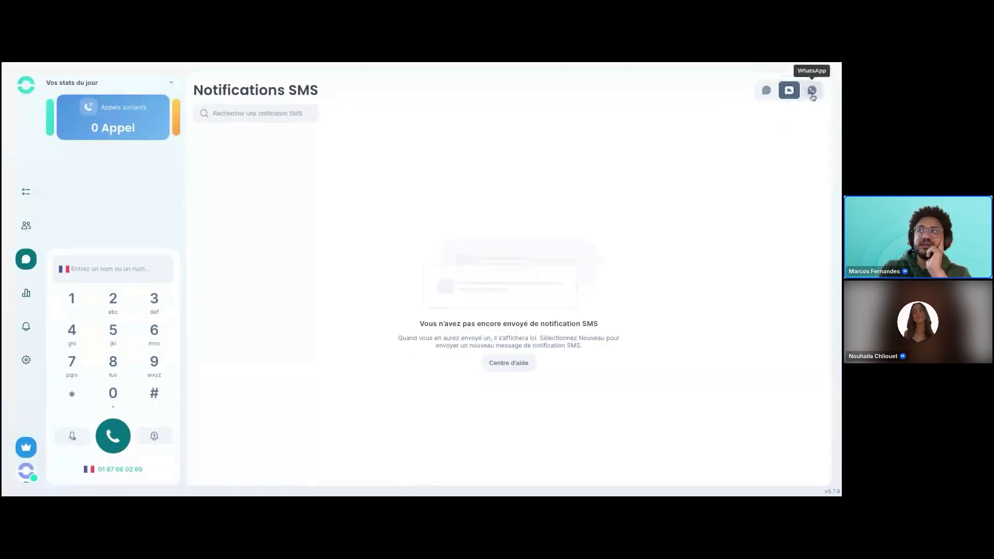
pyautogui.click(813, 94)
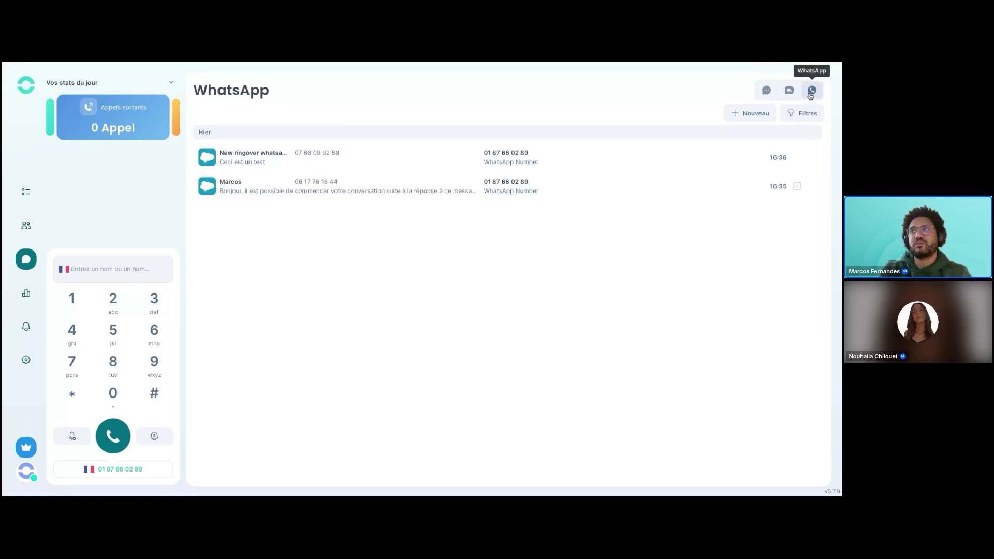
pyautogui.click(811, 92)
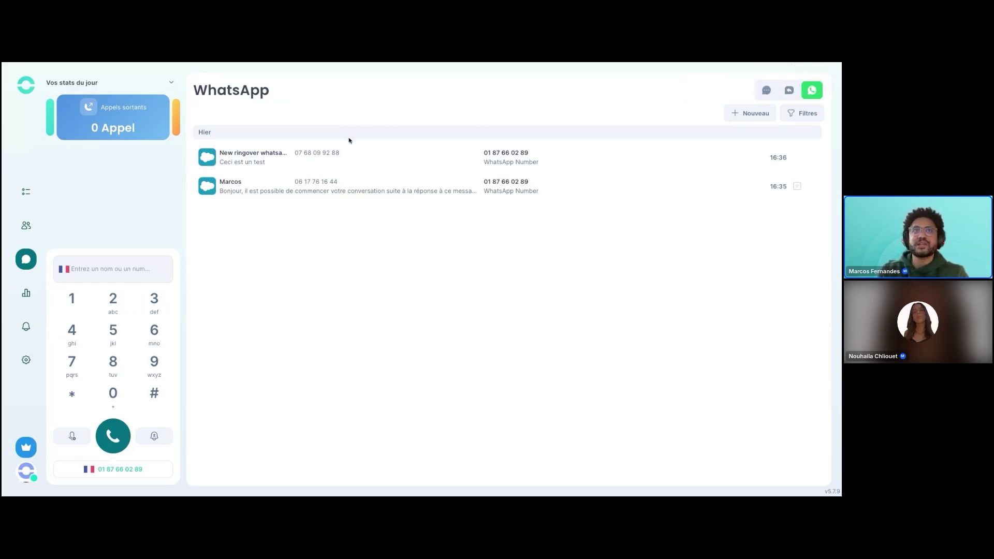
pyautogui.click(25, 257)
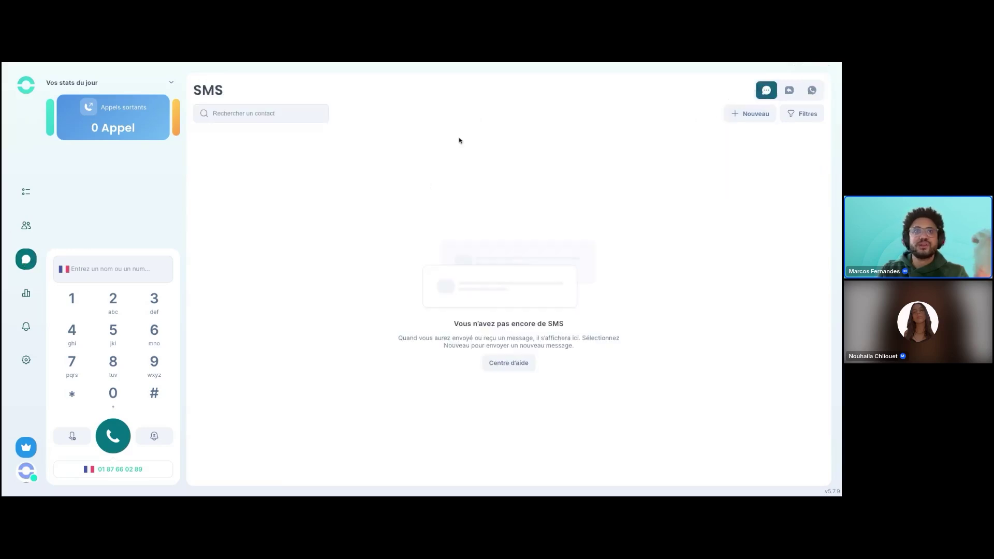
pyautogui.click(811, 92)
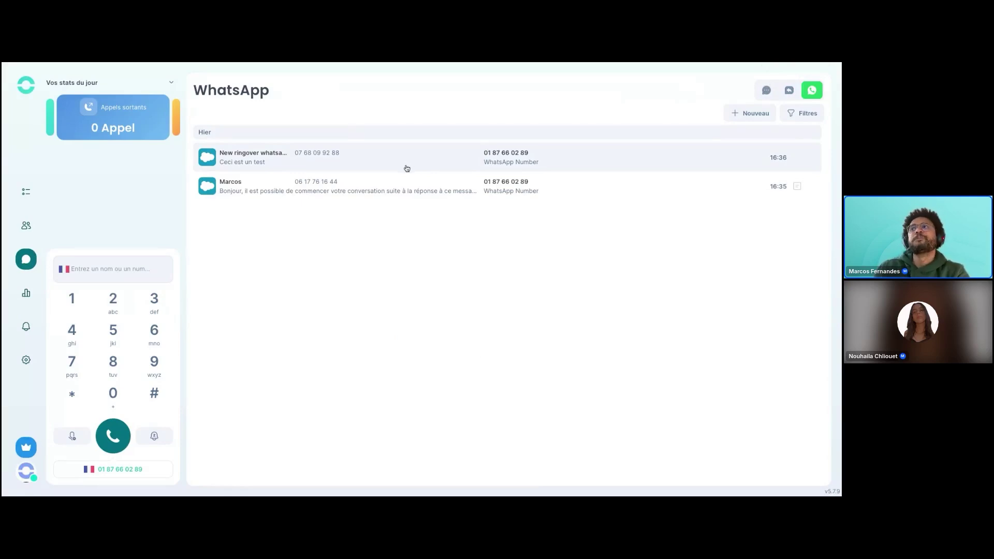
# Open the second WhatsApp conversation and highlight its Failed statuses, Bonjour message and awaiting-reply notice.
pyautogui.click(360, 198)
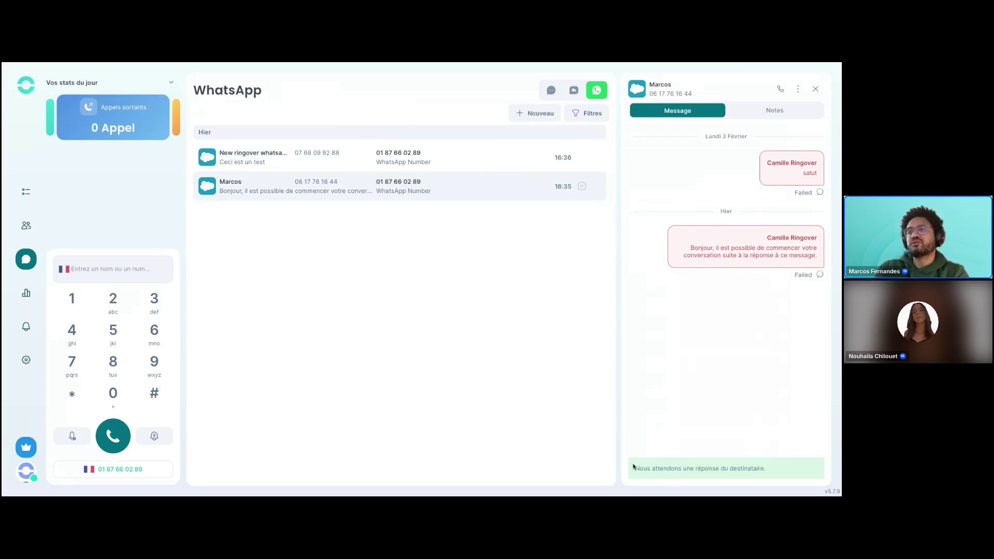
pyautogui.moveTo(635, 468); pyautogui.dragTo(766, 469)
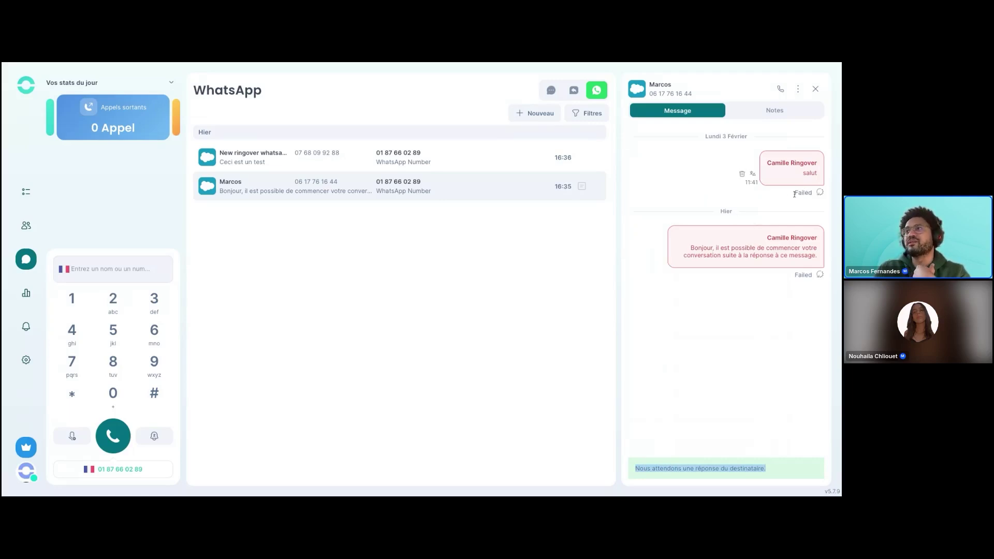
pyautogui.doubleClick(795, 194)
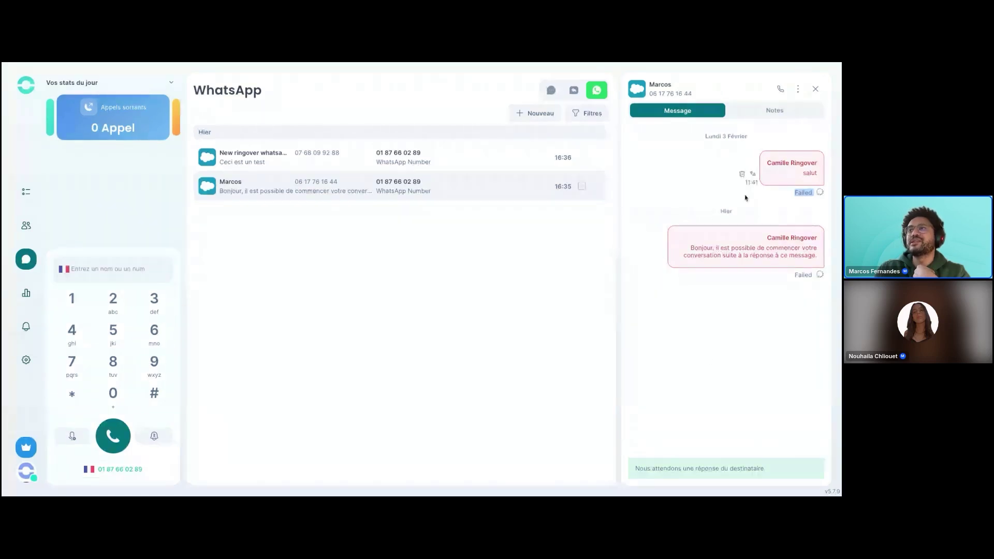
pyautogui.moveTo(635, 465); pyautogui.dragTo(766, 469)
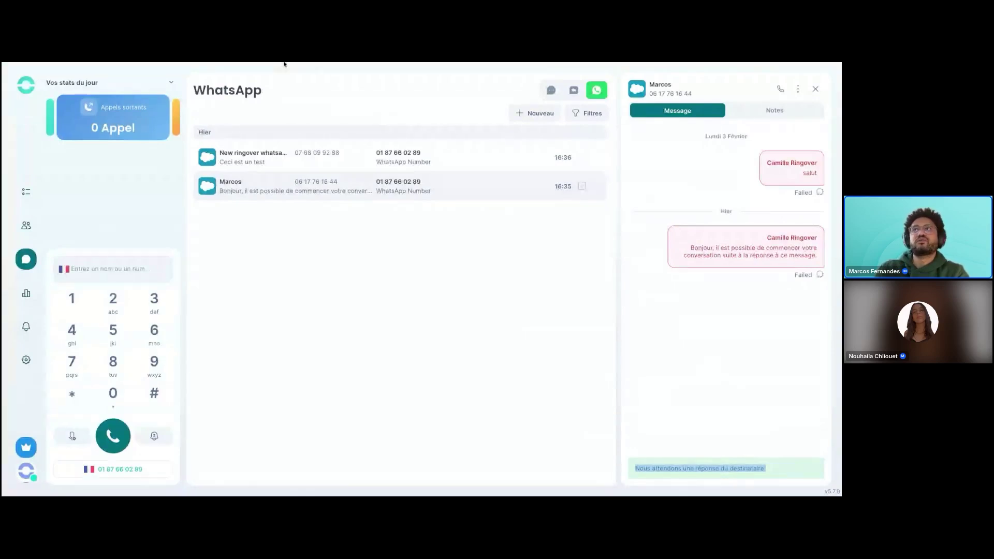
pyautogui.click(690, 249)
pyautogui.moveTo(690, 249); pyautogui.dragTo(794, 256)
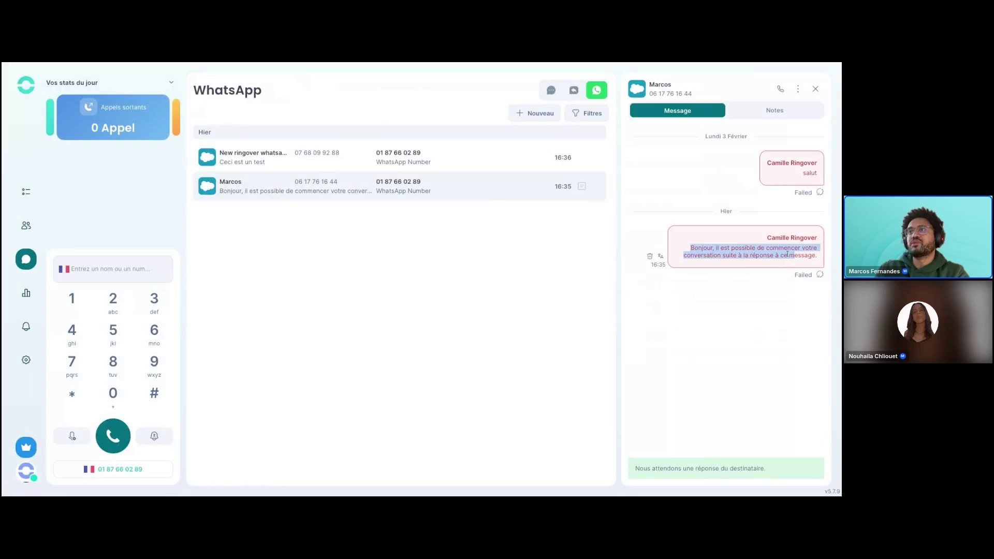
pyautogui.click(294, 64)
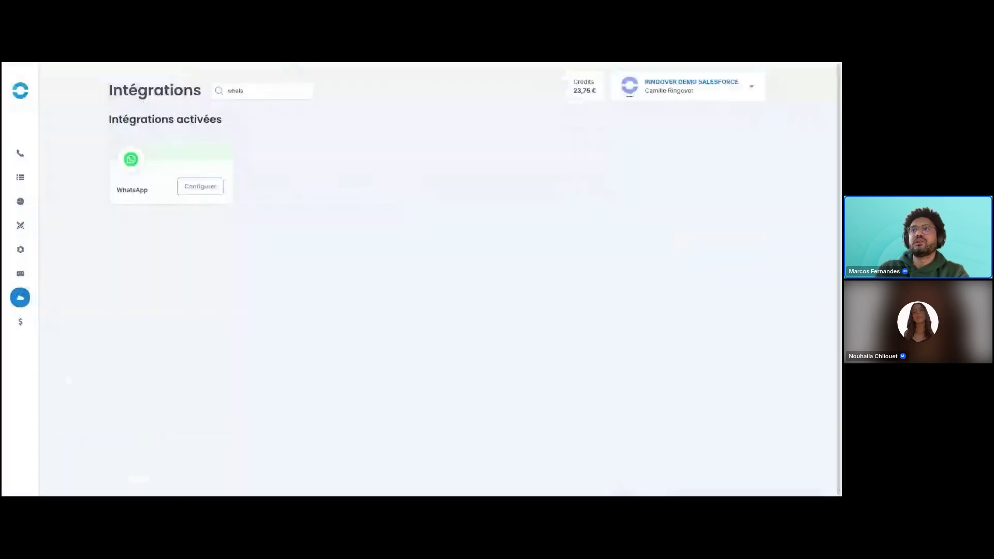
# Open the WhatsApp integration settings and highlight the Bonjour template text.
pyautogui.click(204, 188)
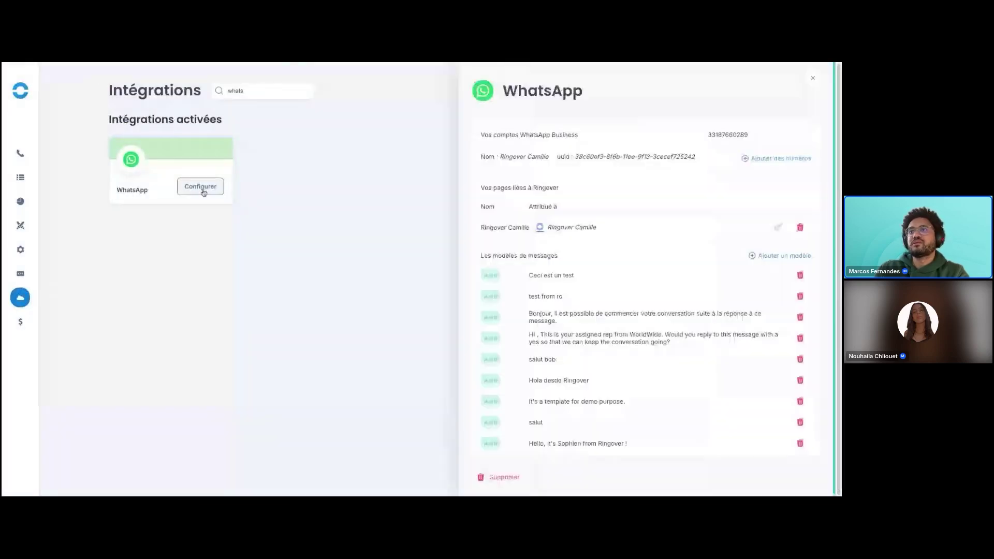
pyautogui.moveTo(568, 313); pyautogui.dragTo(527, 315)
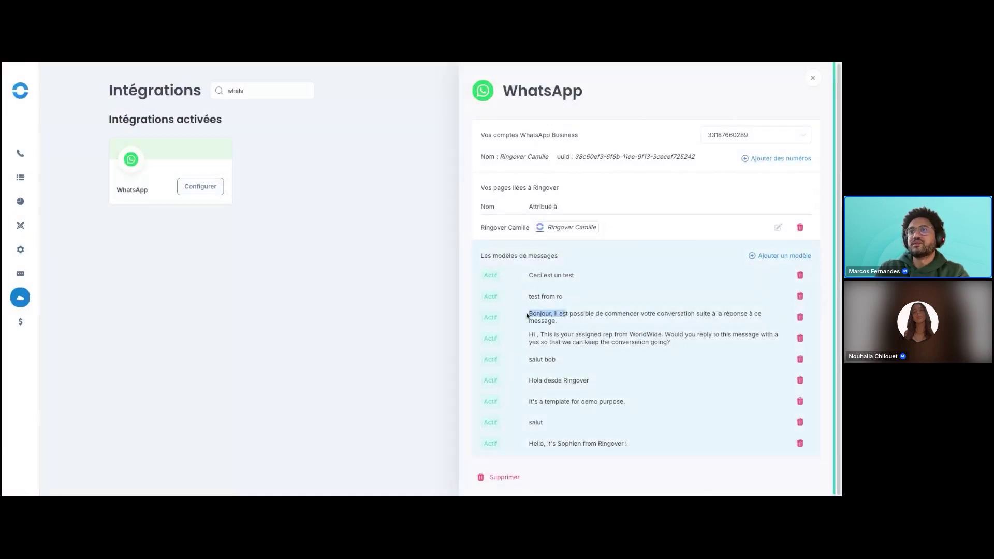
pyautogui.tripleClick(527, 316)
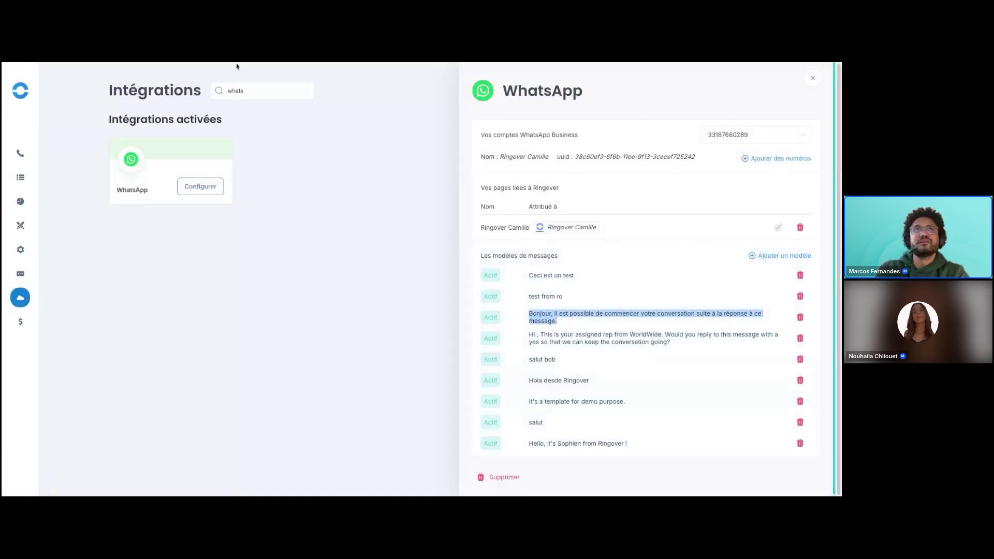
pyautogui.click(244, 64)
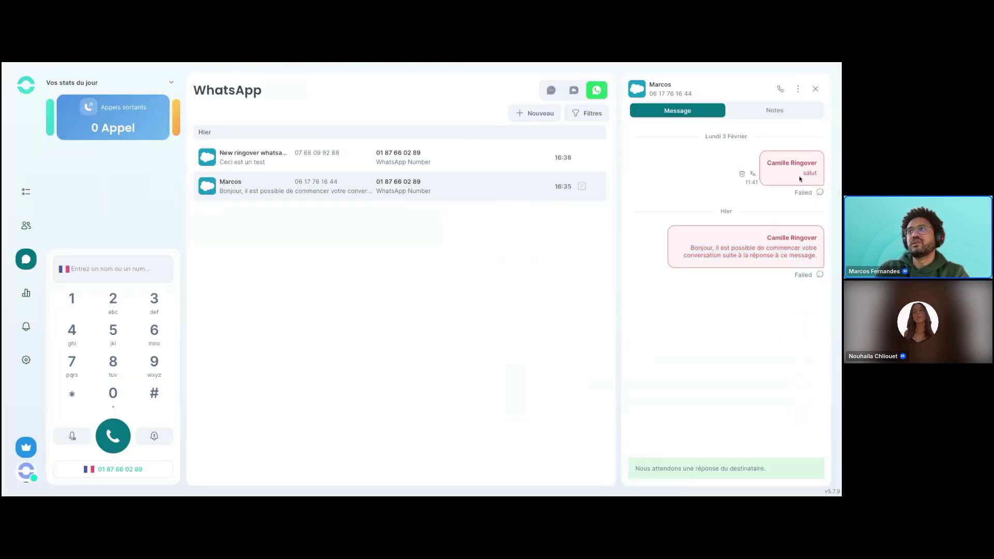
pyautogui.click(123, 63)
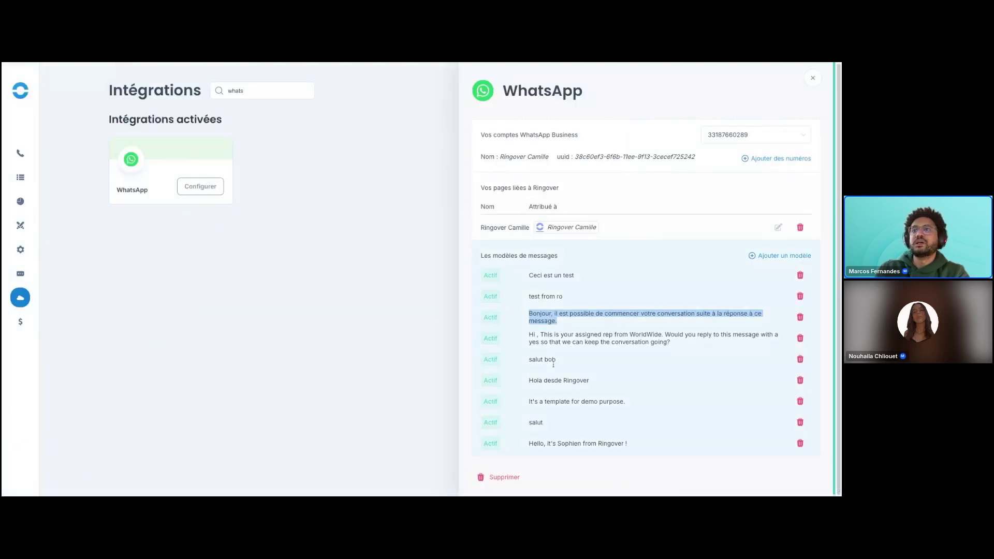
# Highlight the salut template, compare it with the conversation, then close the open conversation.
pyautogui.moveTo(524, 422); pyautogui.dragTo(578, 425)
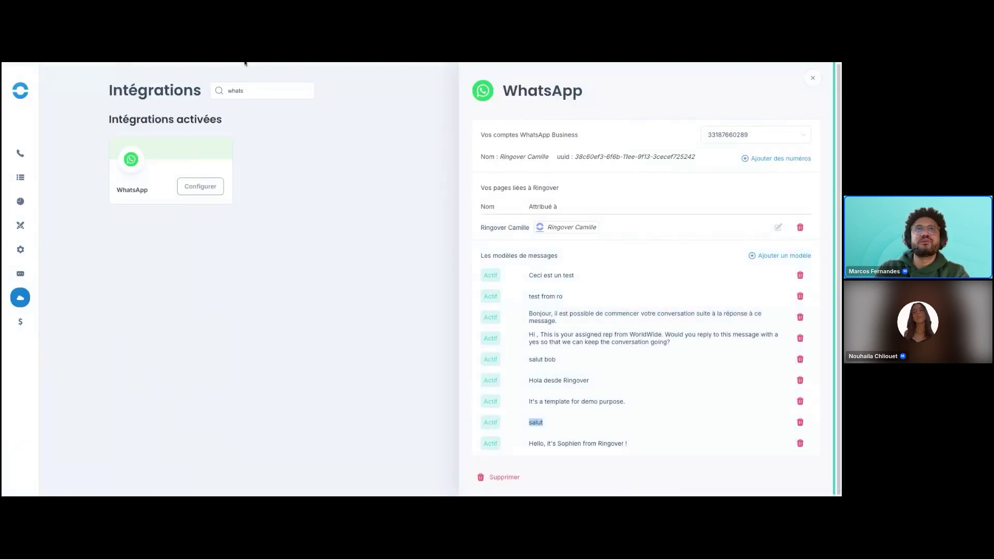
pyautogui.click(244, 63)
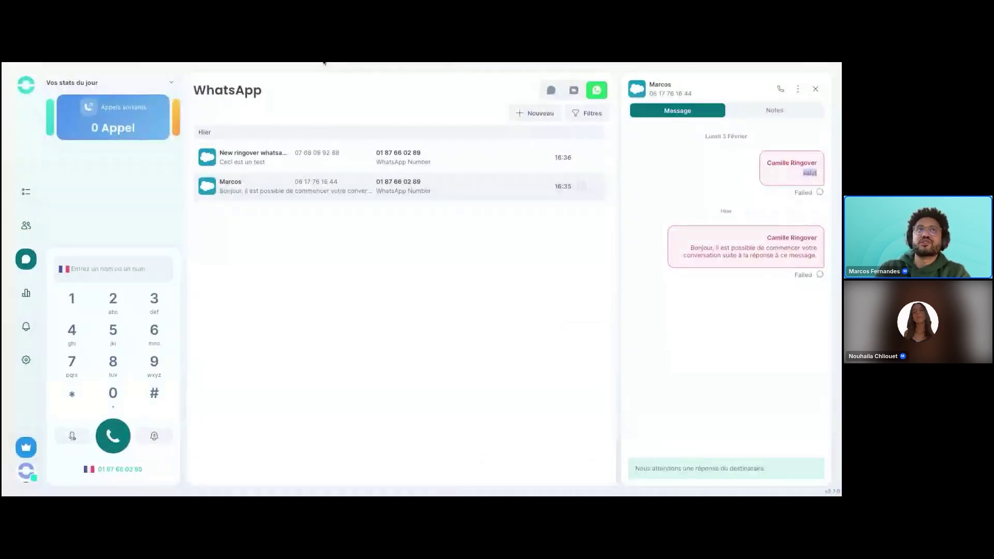
pyautogui.click(145, 63)
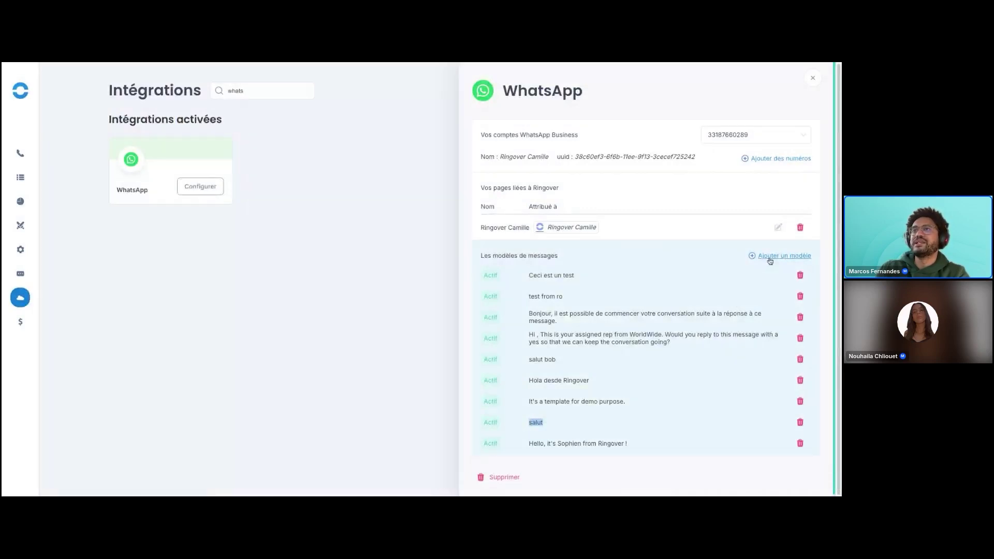
pyautogui.click(287, 63)
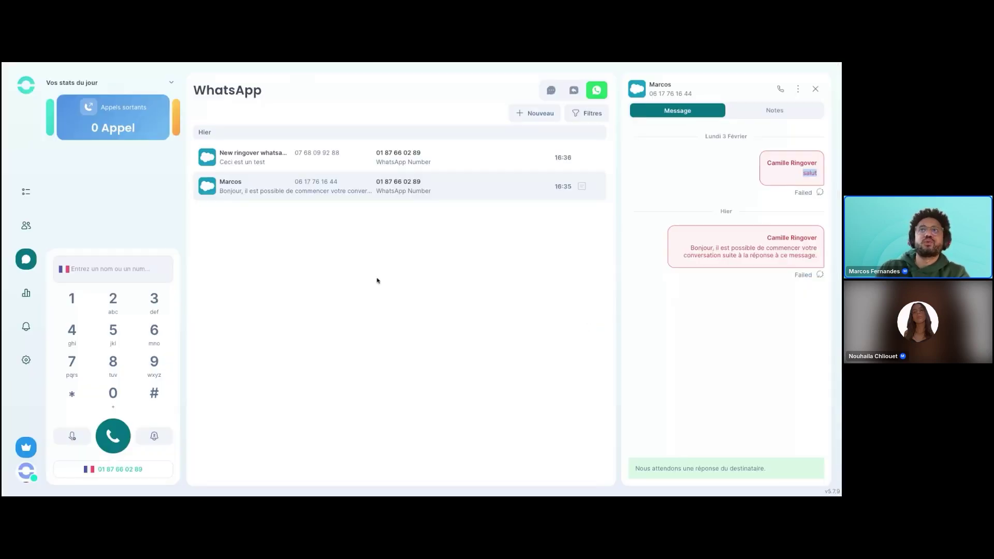
pyautogui.click(816, 89)
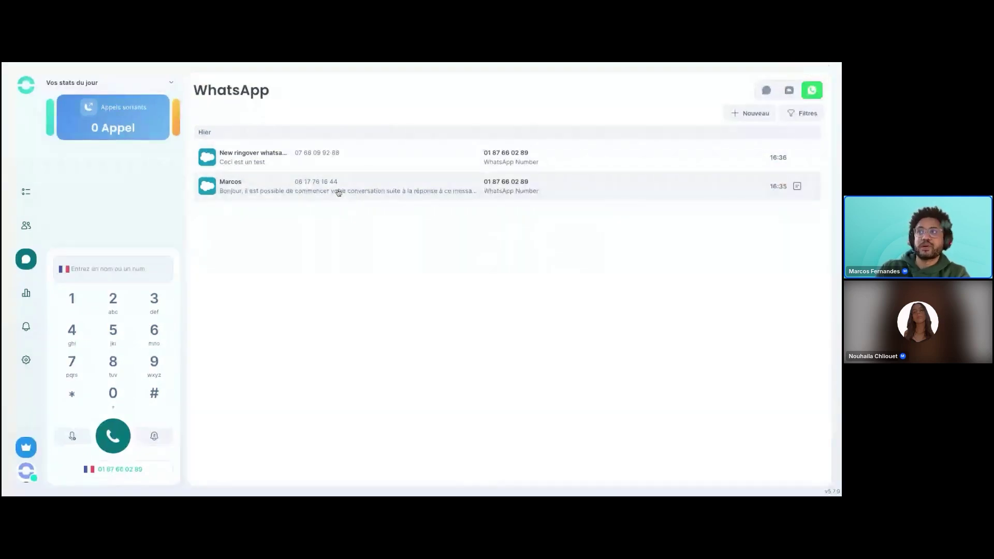
# Click the contact's row to reopen their WhatsApp conversation panel.
pyautogui.click(338, 192)
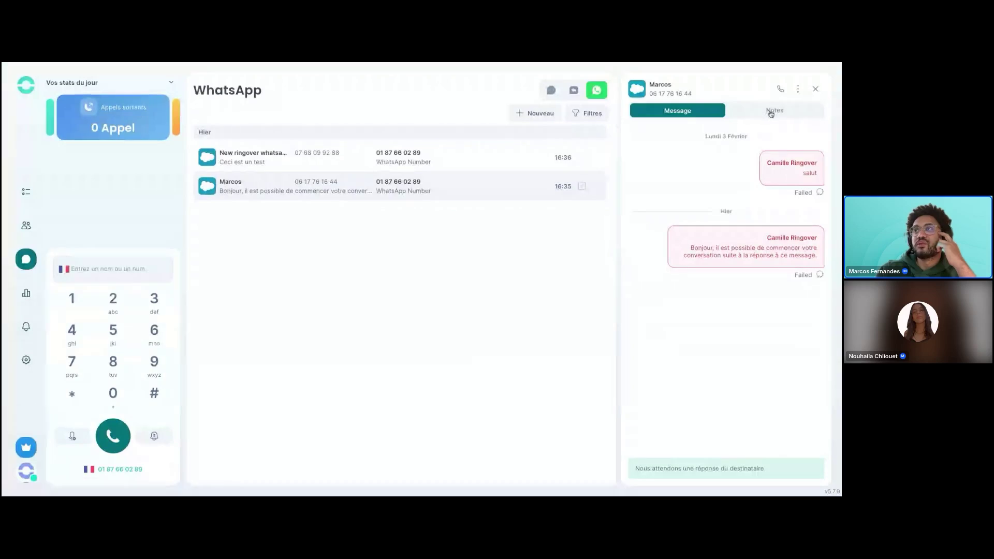
# Show the Notes tab, select the 'Partagé avec toute l'équipe' note, and focus the note box.
pyautogui.click(771, 112)
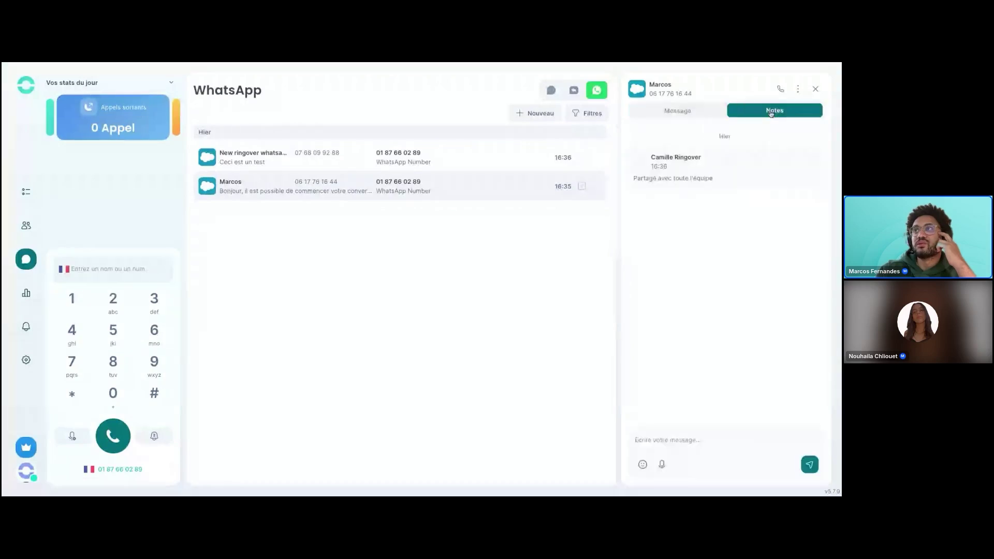
pyautogui.click(686, 113)
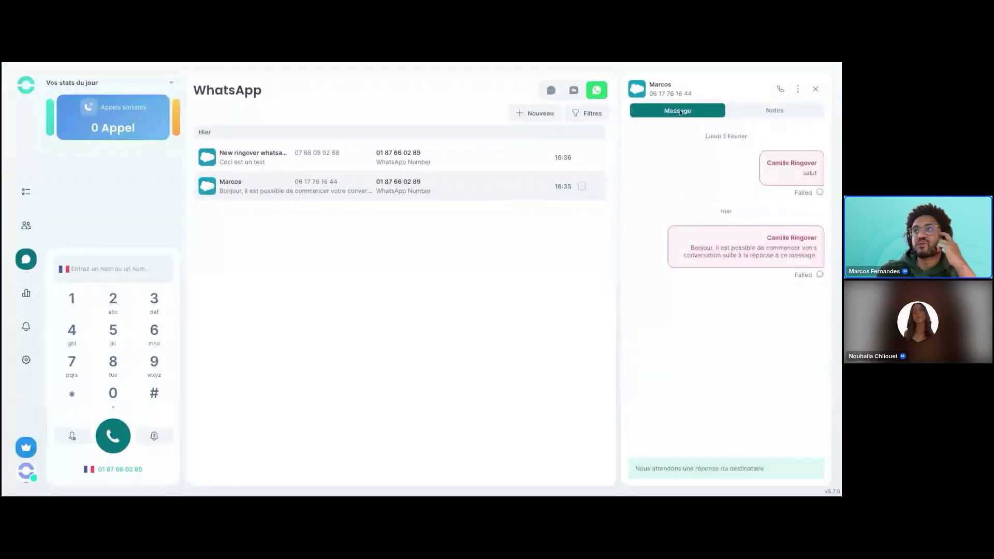
pyautogui.click(762, 112)
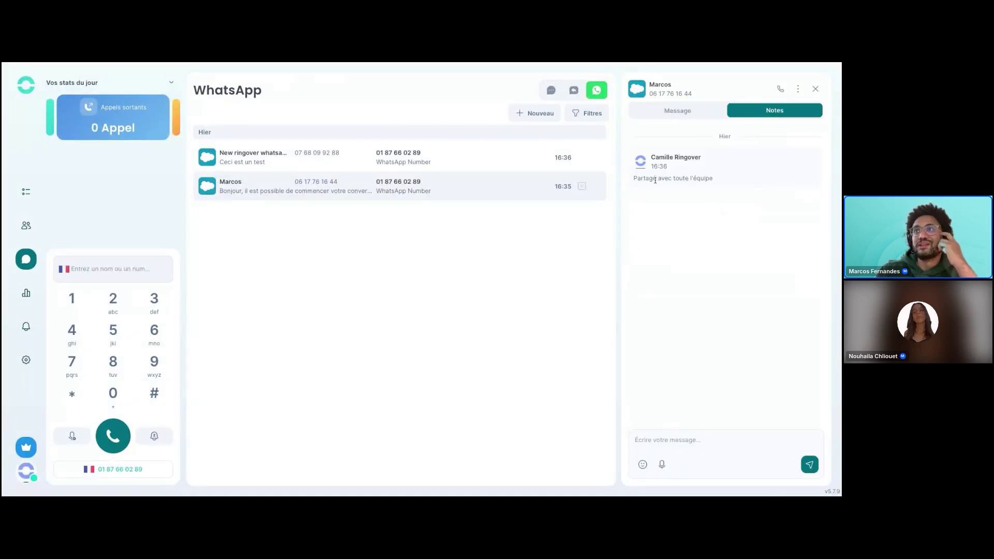
pyautogui.tripleClick(633, 179)
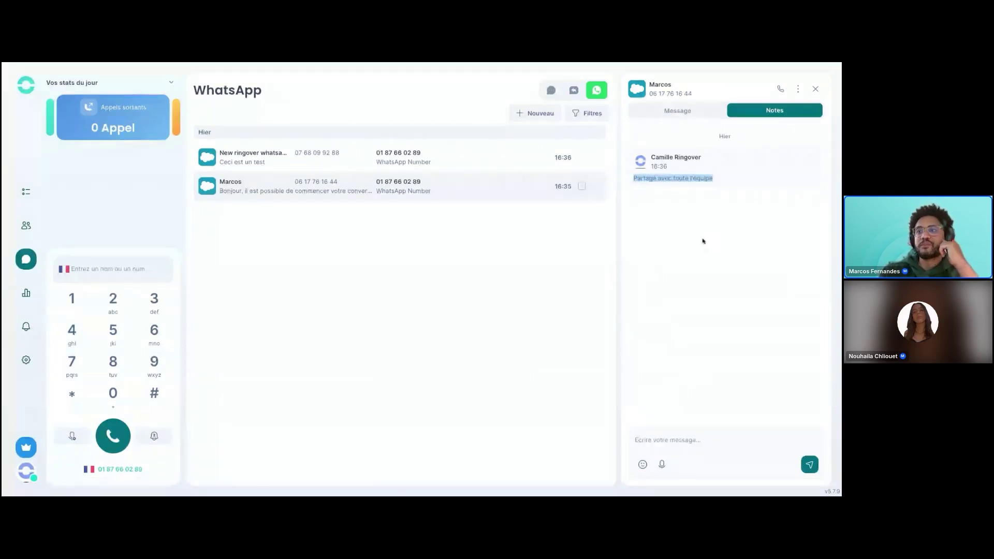
pyautogui.click(671, 440)
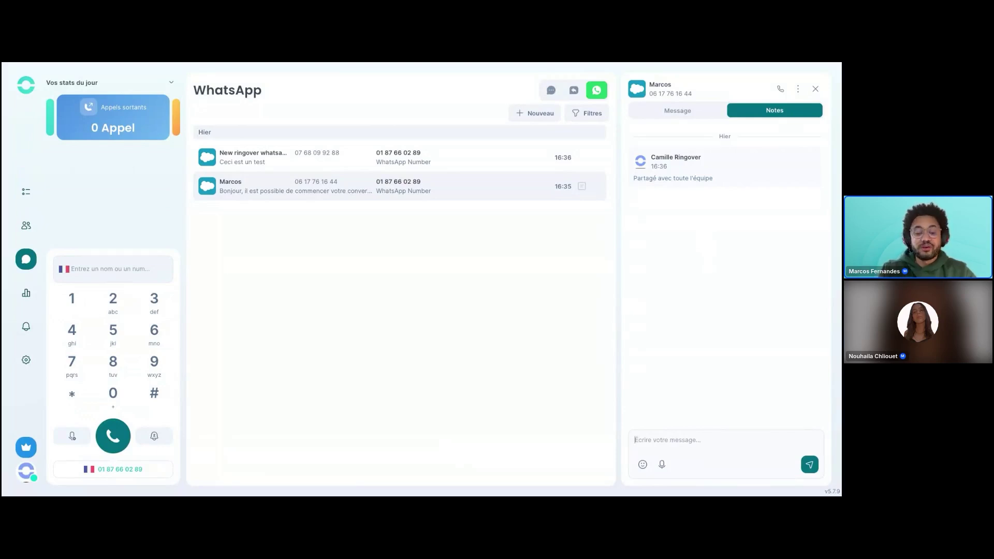
# Post the internal note 'Note interne avec équipe' and check the Message tab.
pyautogui.write('Not')
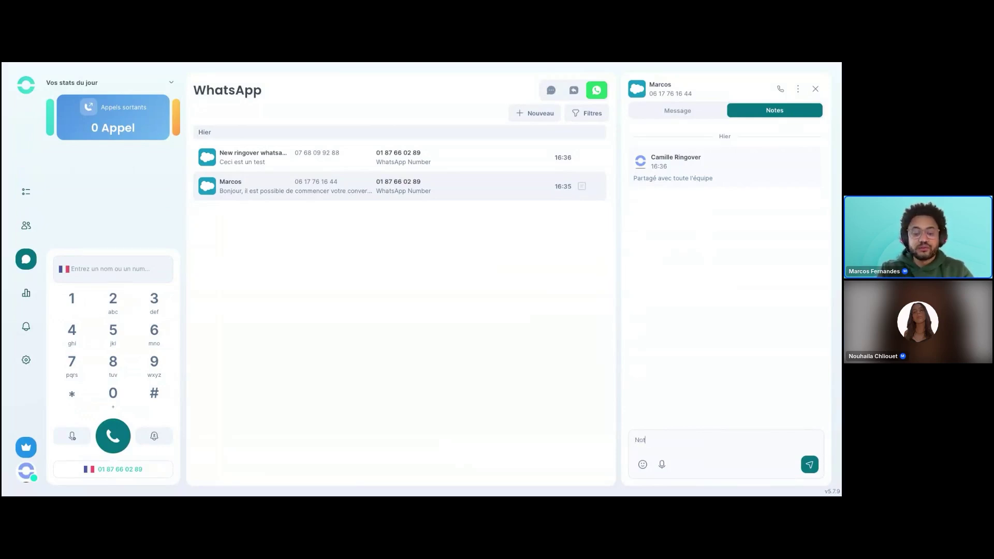
pyautogui.write('e interne avec équipe')
pyautogui.click(809, 465)
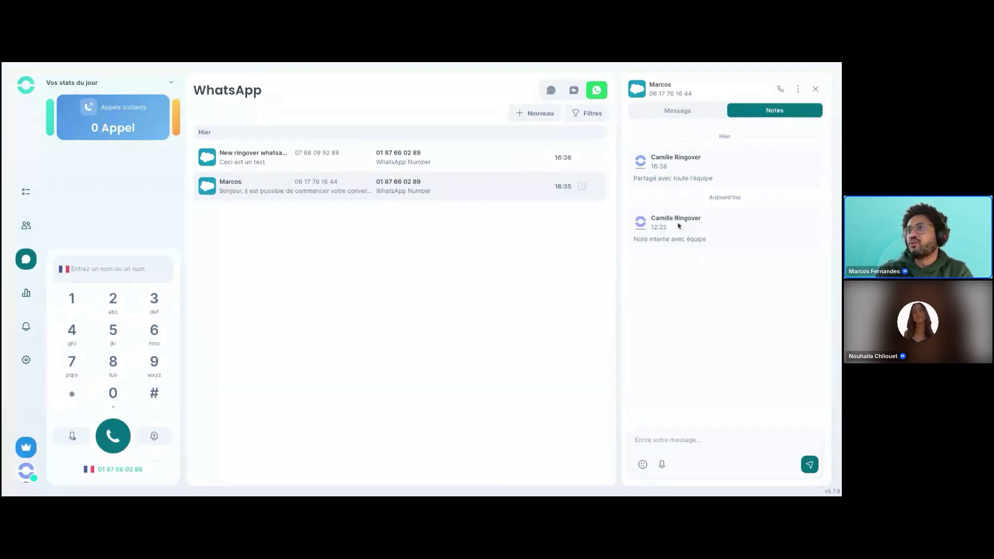
pyautogui.click(678, 115)
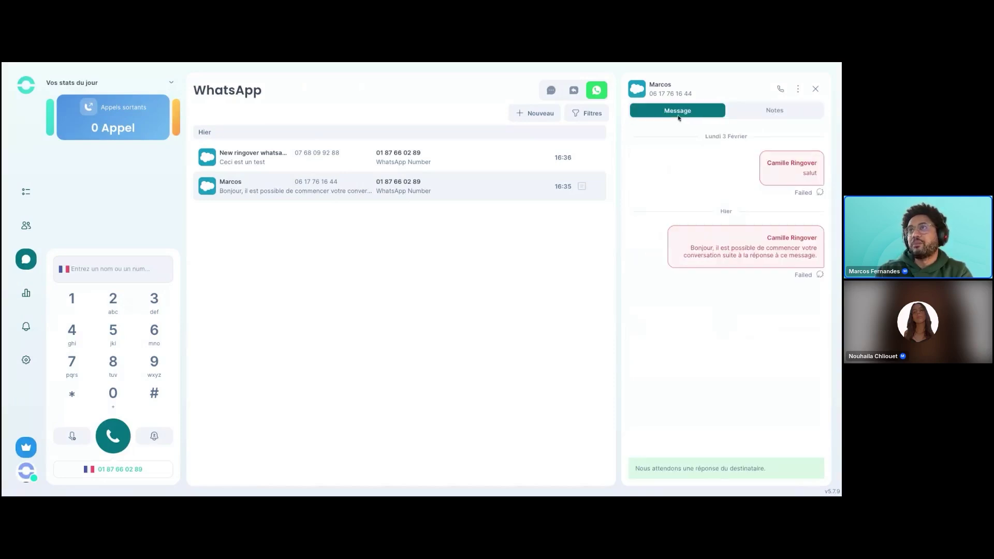
pyautogui.click(744, 112)
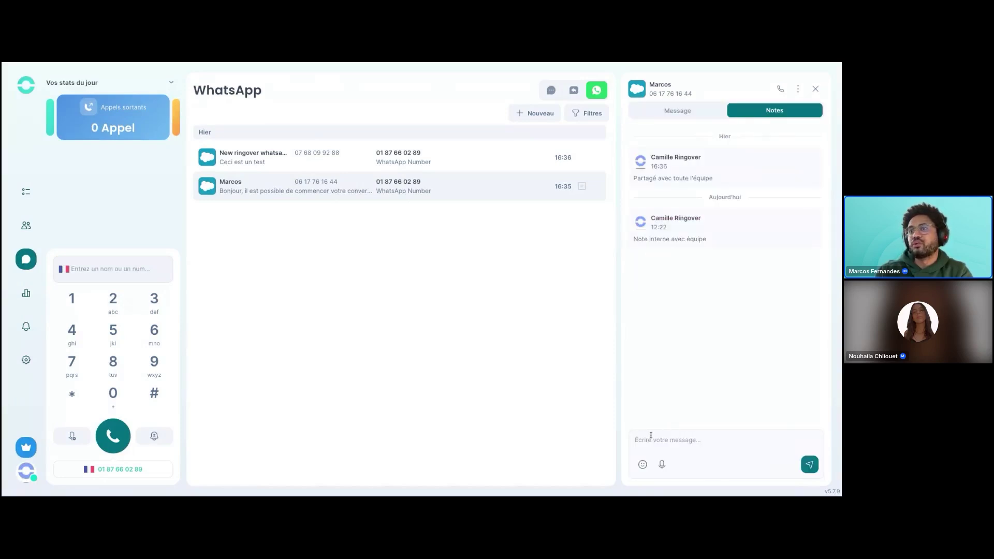
# Post the internal note 'Le client ne répond pas', then close the conversation panel.
pyautogui.click(649, 436)
pyautogui.write('Le clie')
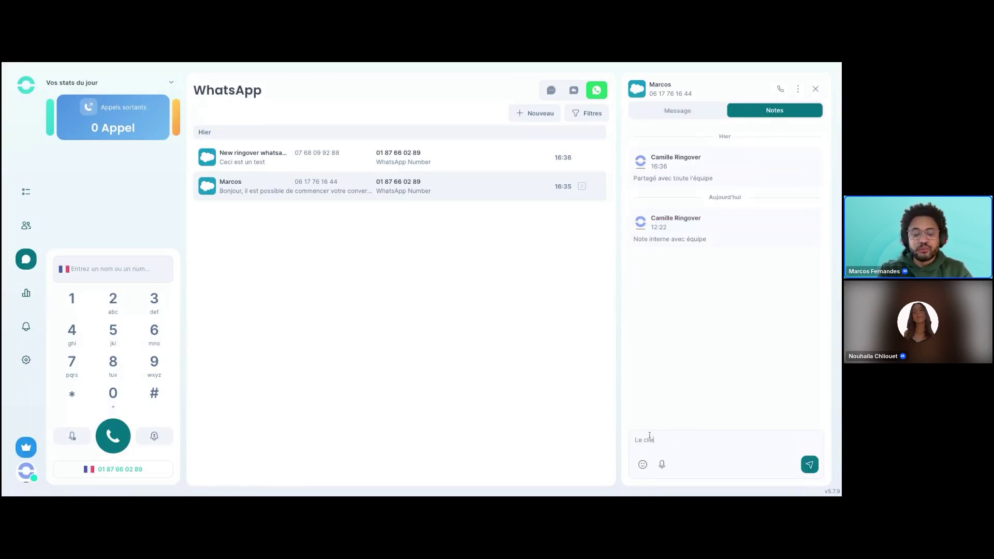
pyautogui.write('nt ne répond pas')
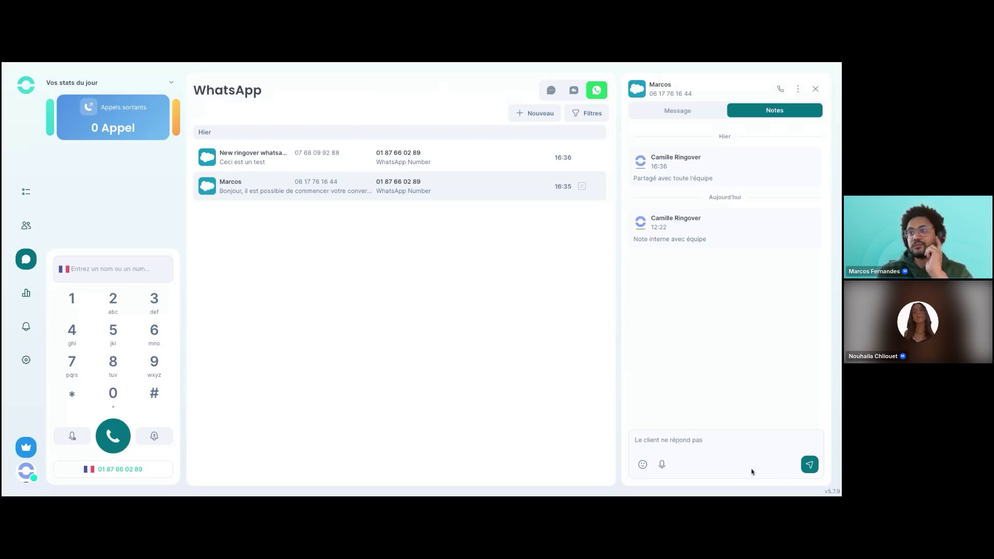
pyautogui.click(809, 465)
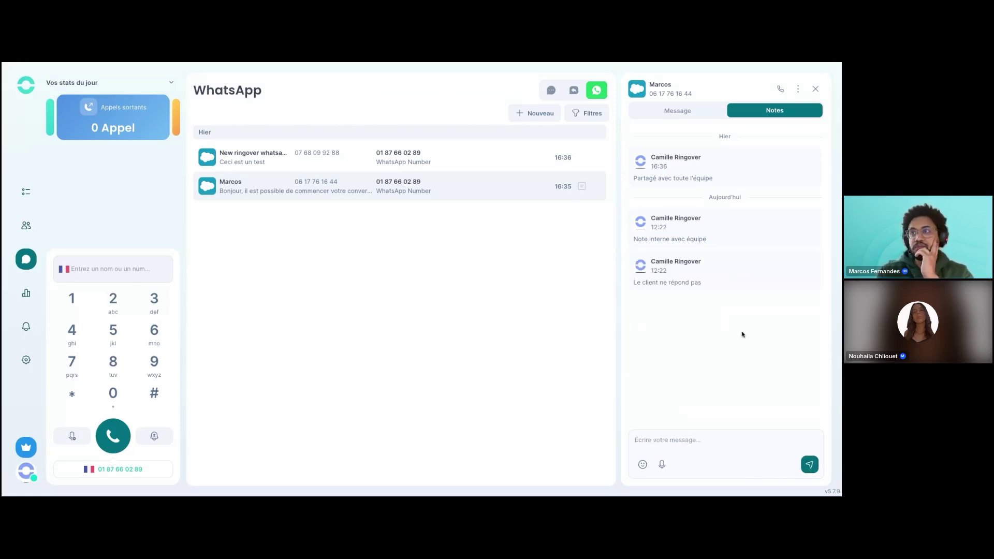
pyautogui.click(667, 112)
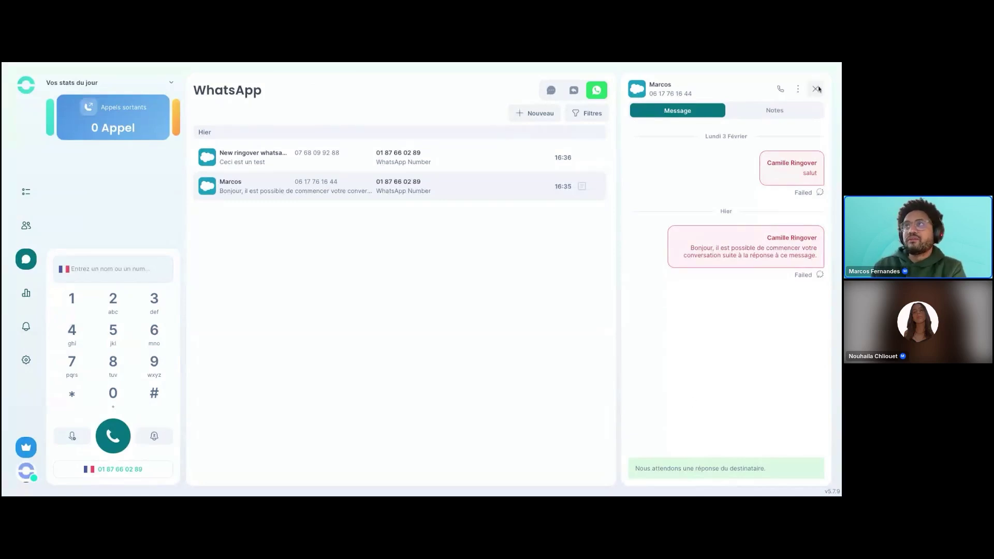
pyautogui.click(816, 89)
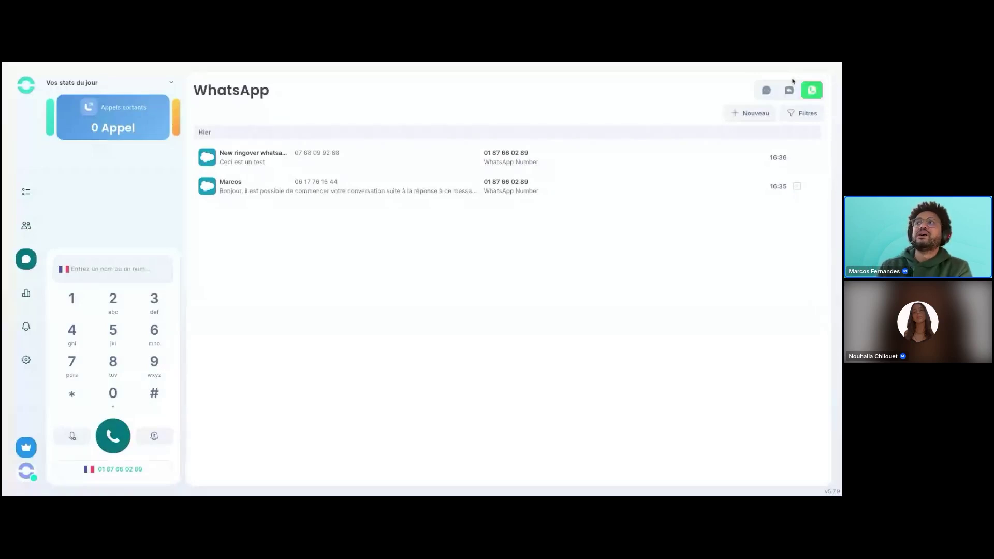
# Switch to the empty SMS inbox using the SMS icon at top right.
pyautogui.click(766, 90)
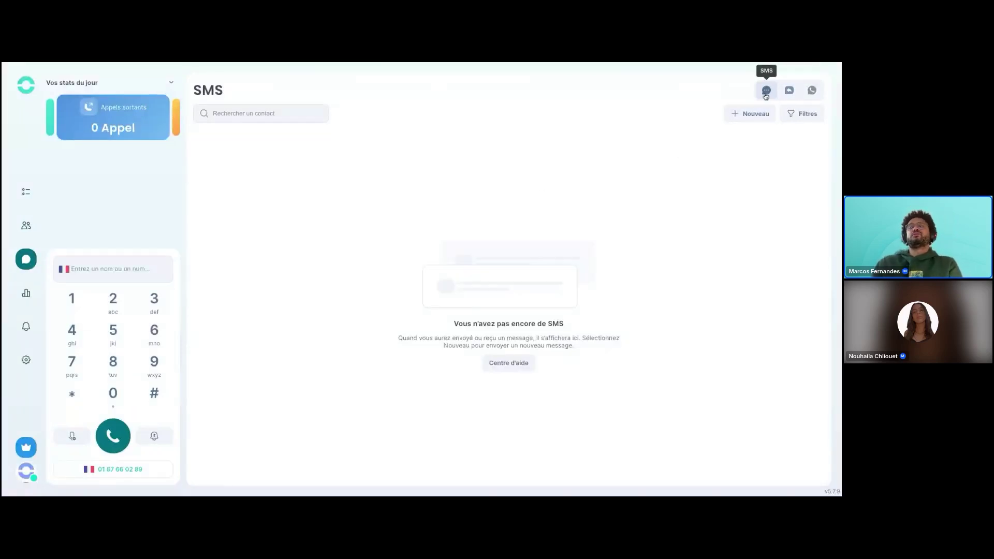
# Start a new SMS with the contact's mobile number as the recipient.
pyautogui.click(747, 115)
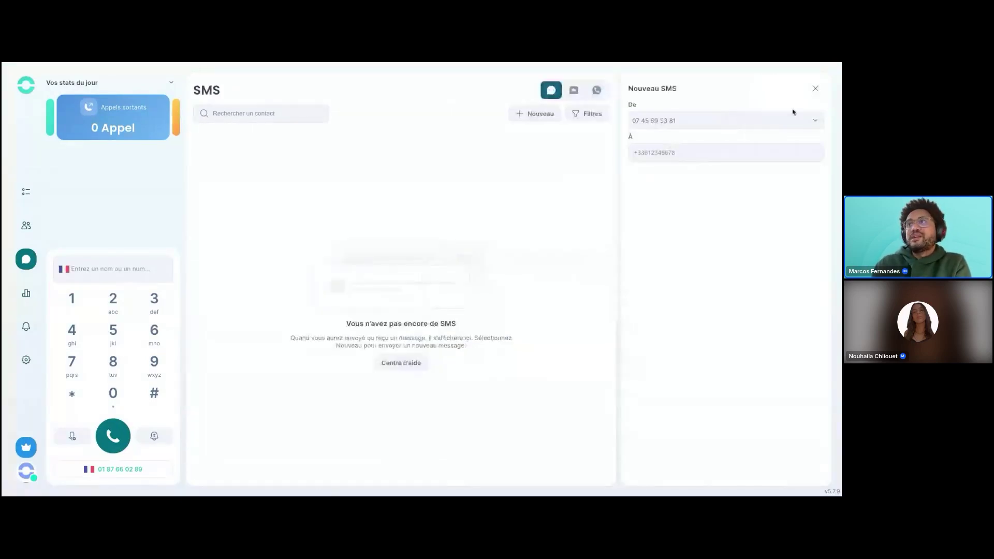
pyautogui.click(813, 89)
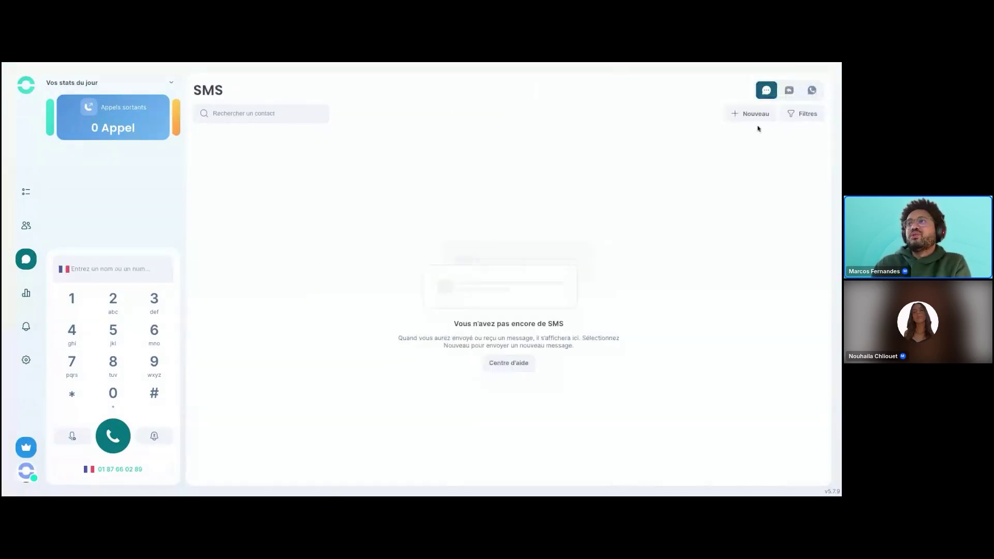
pyautogui.click(753, 115)
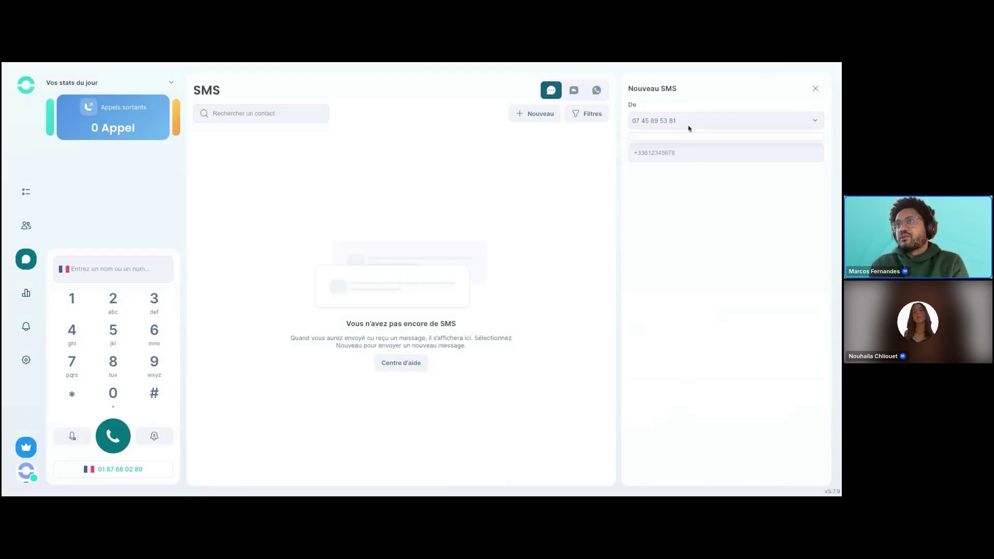
pyautogui.click(661, 157)
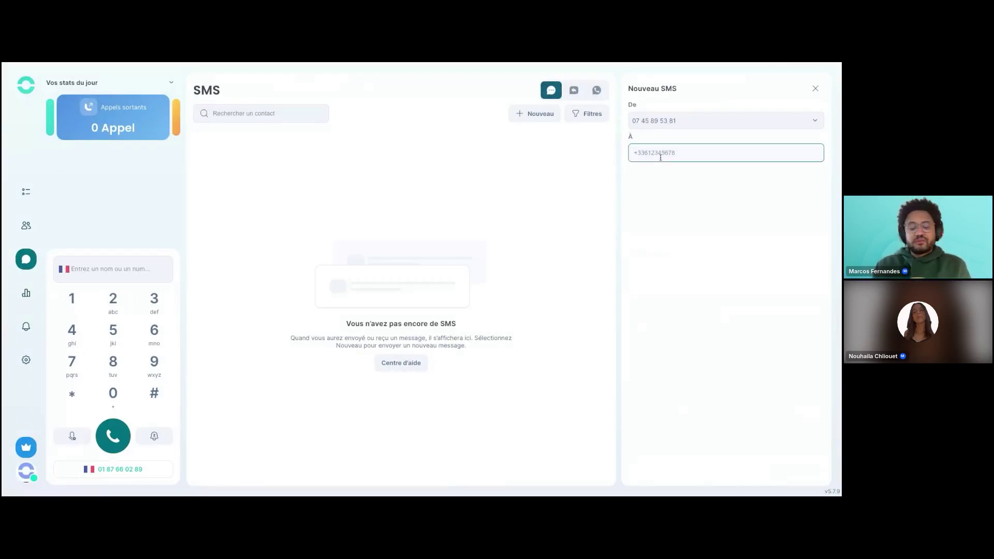
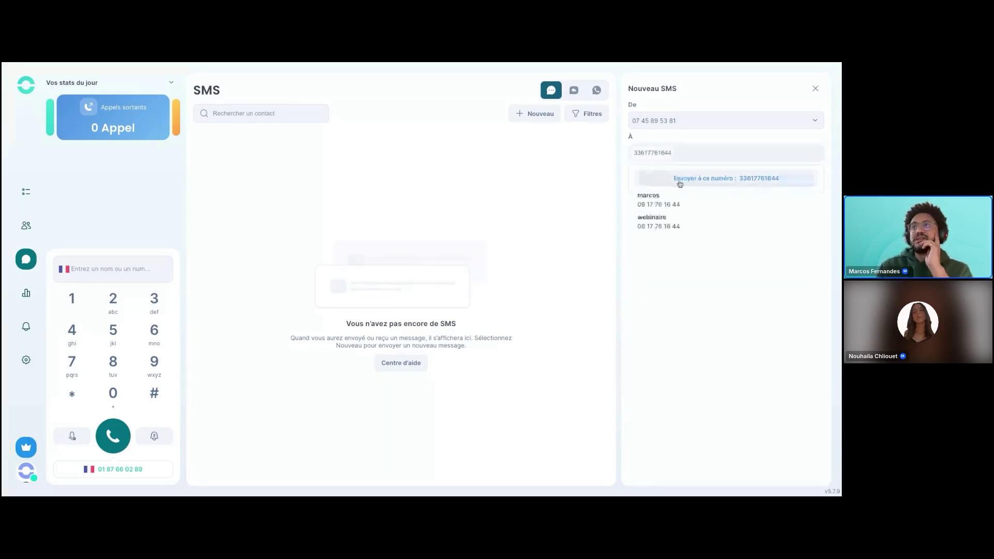
pyautogui.click(650, 180)
# Focus the SMS message box and point out its 160-character limit.
pyautogui.click(674, 429)
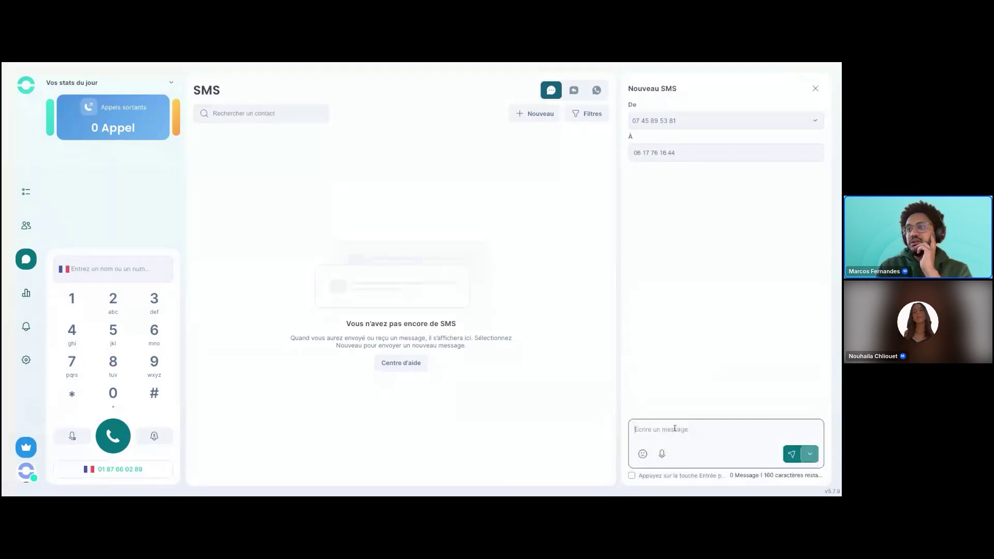
pyautogui.tripleClick(765, 475)
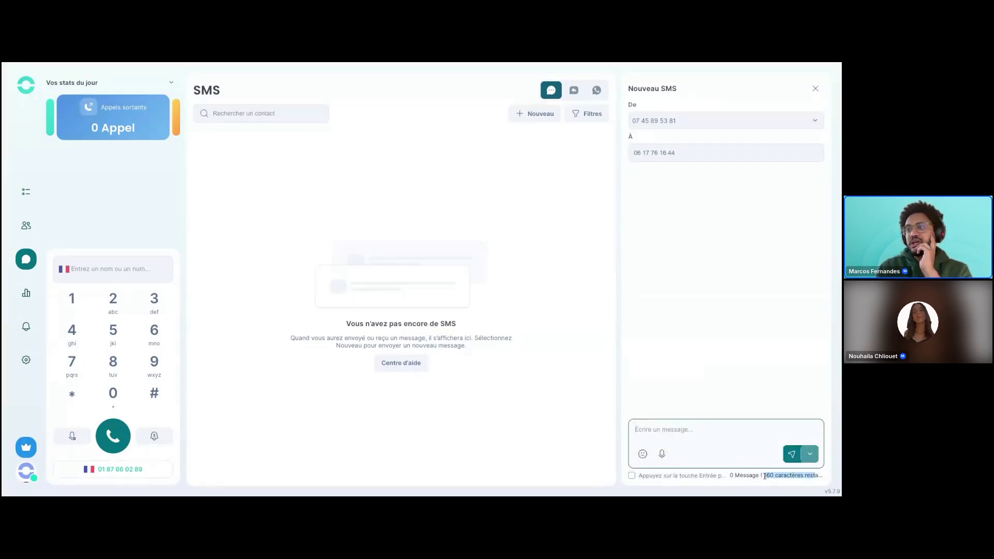
pyautogui.click(671, 433)
pyautogui.tripleClick(764, 476)
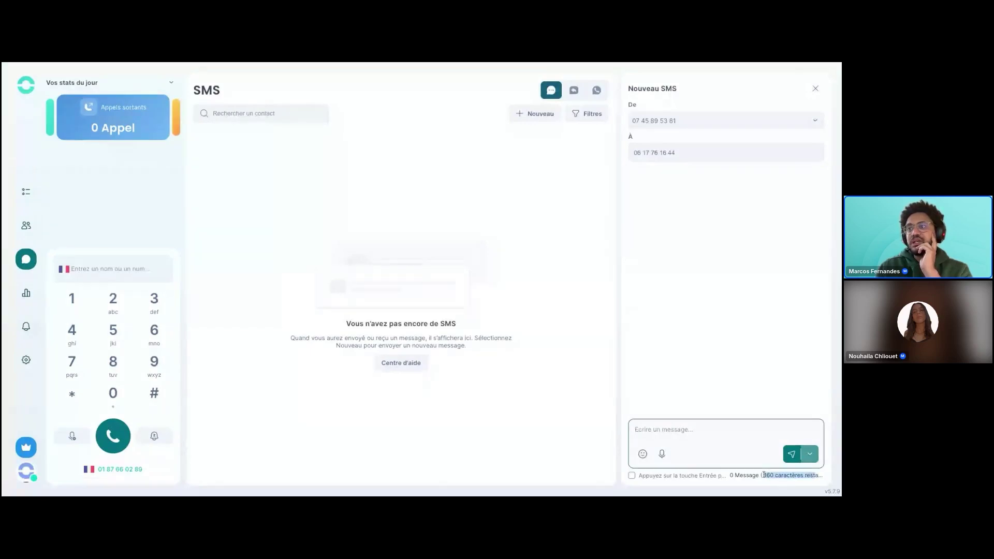
pyautogui.click(678, 430)
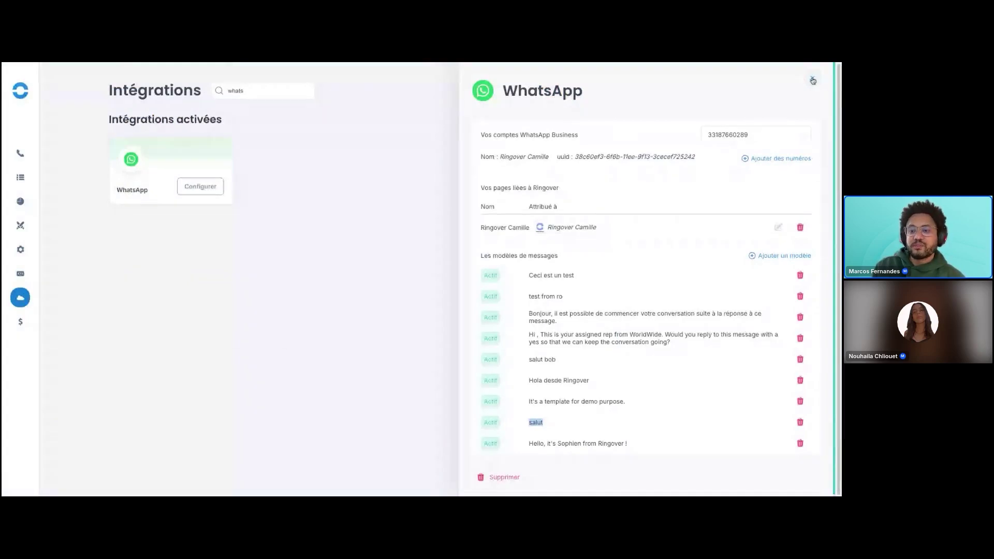
# Close the WhatsApp configuration panel with its X button.
pyautogui.click(813, 80)
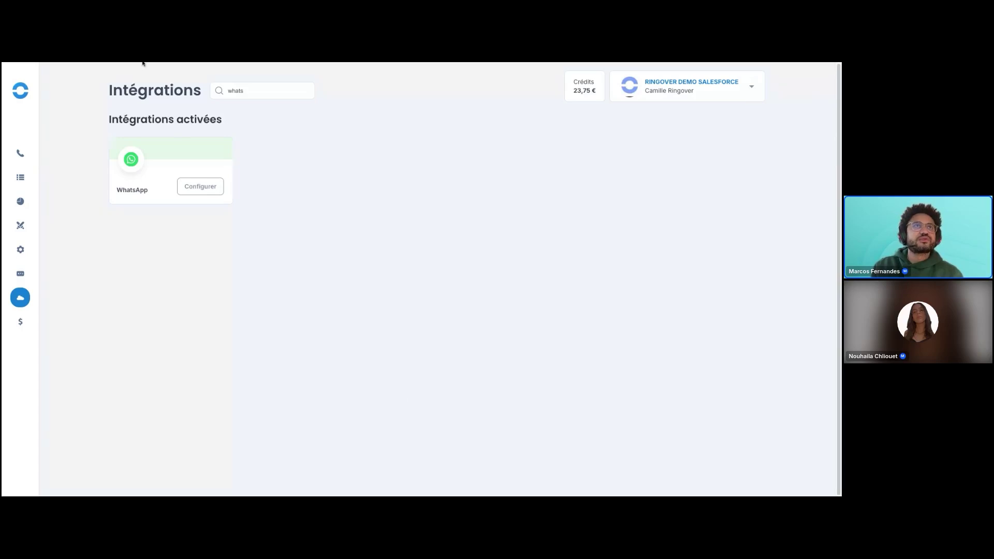
# Open the Campagnes de SMS page from the Campagnes sidebar flyout.
pyautogui.moveTo(20, 203)
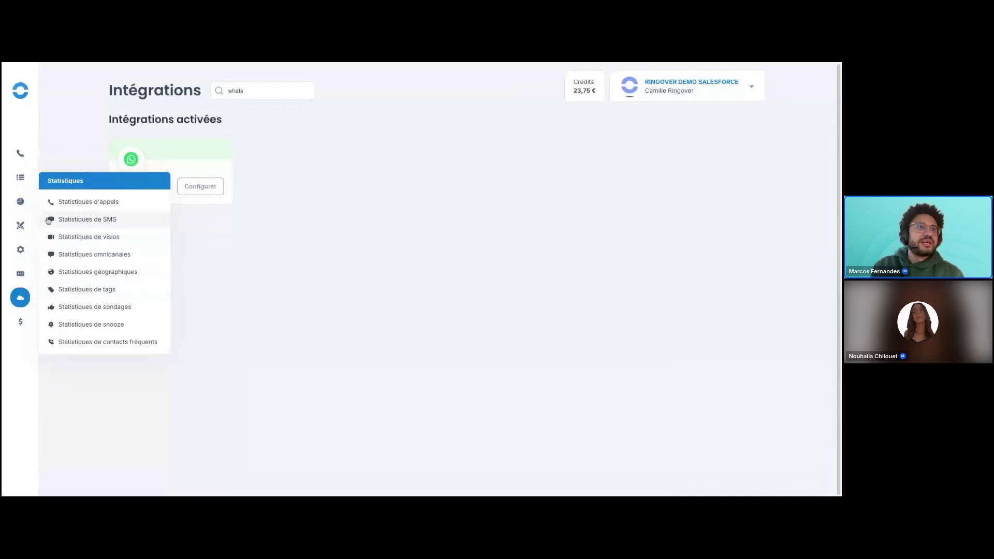
pyautogui.moveTo(23, 230)
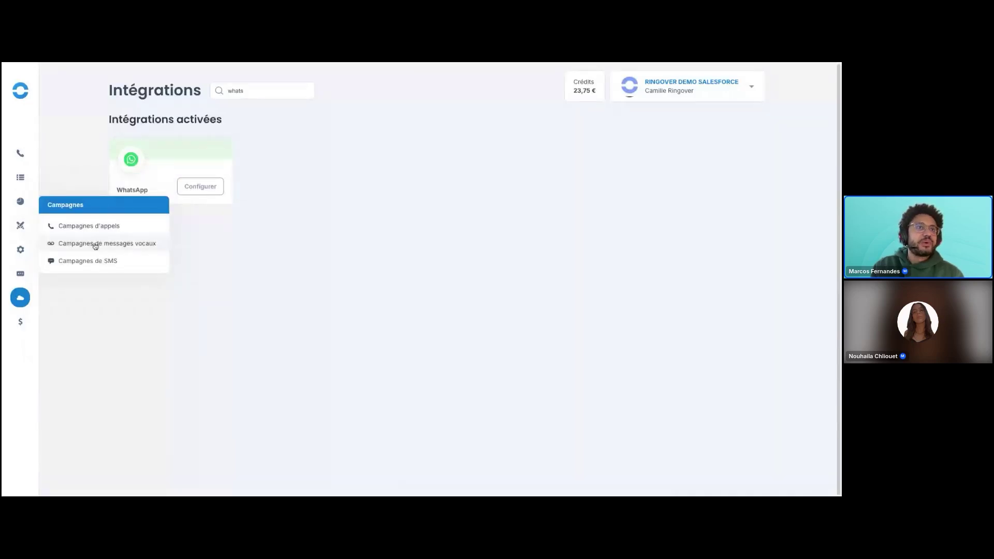
pyautogui.click(88, 261)
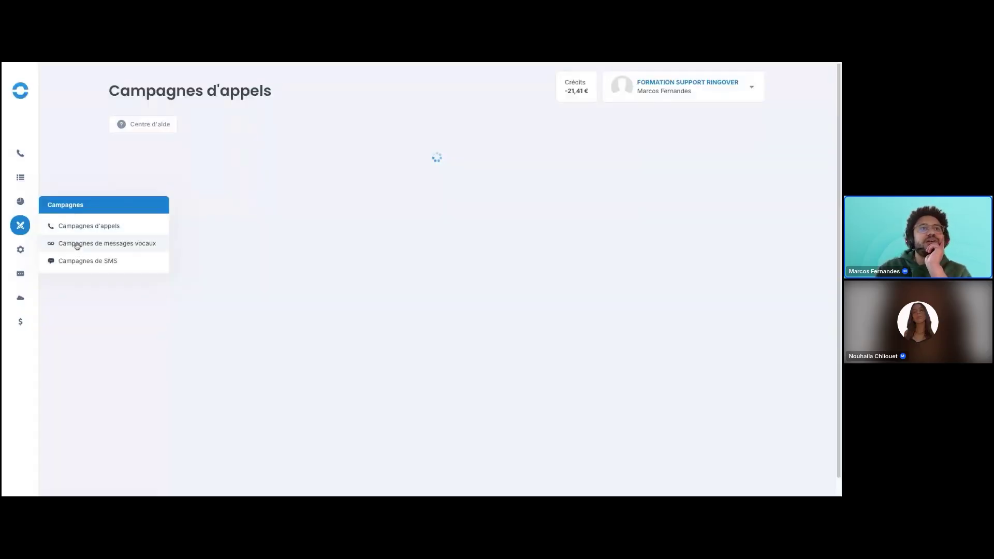
pyautogui.click(76, 244)
# From the SMS campaigns list, start a new campaign with Créer une campagne.
pyautogui.click(78, 260)
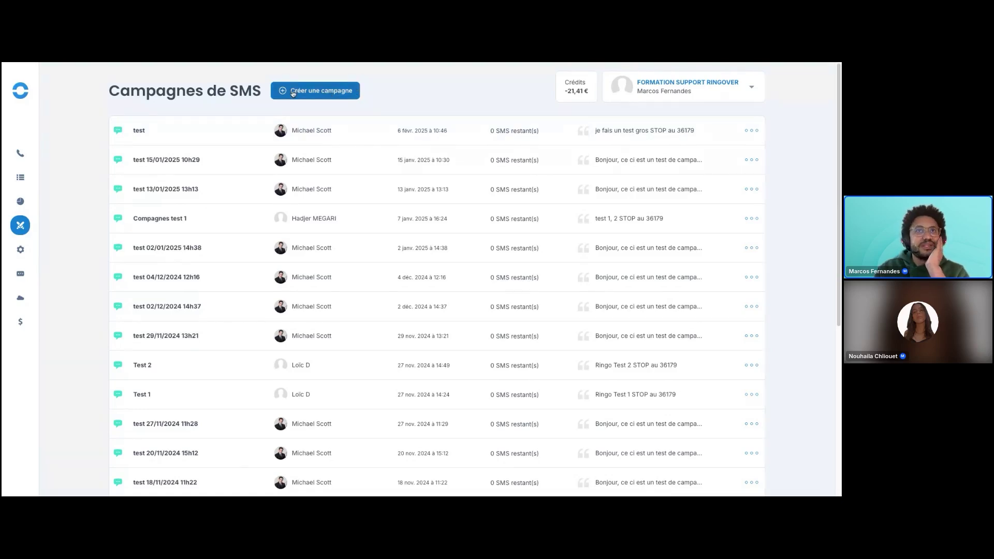
pyautogui.click(334, 94)
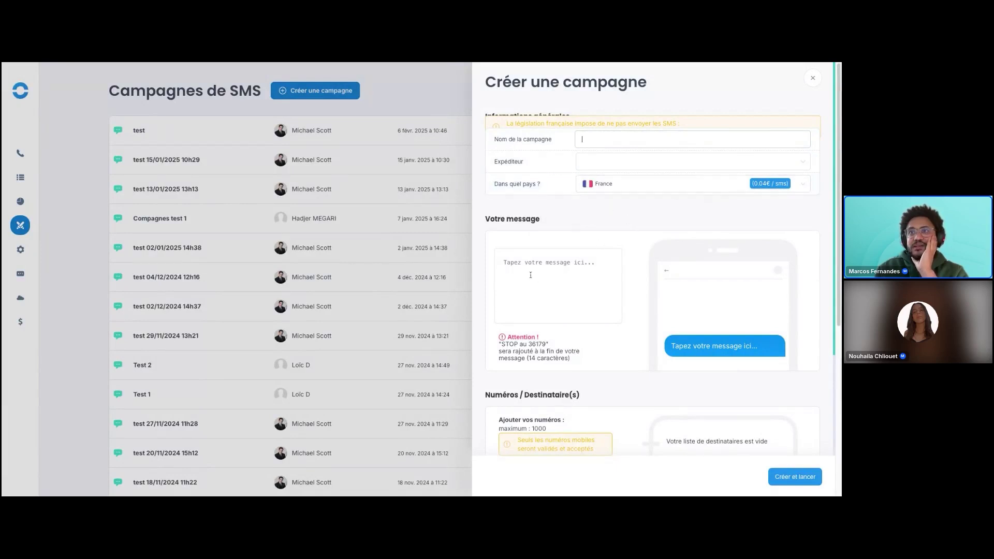
# Write 'Test' as the campaign message and highlight the appended STOP au 36179 notice.
pyautogui.click(546, 275)
pyautogui.write('Test')
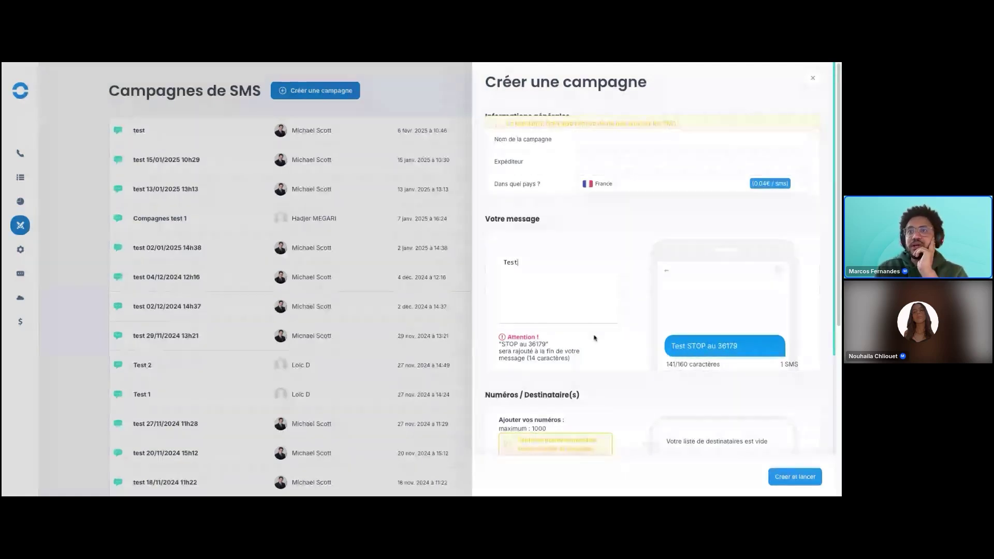
pyautogui.scroll(-1, 543, 305)
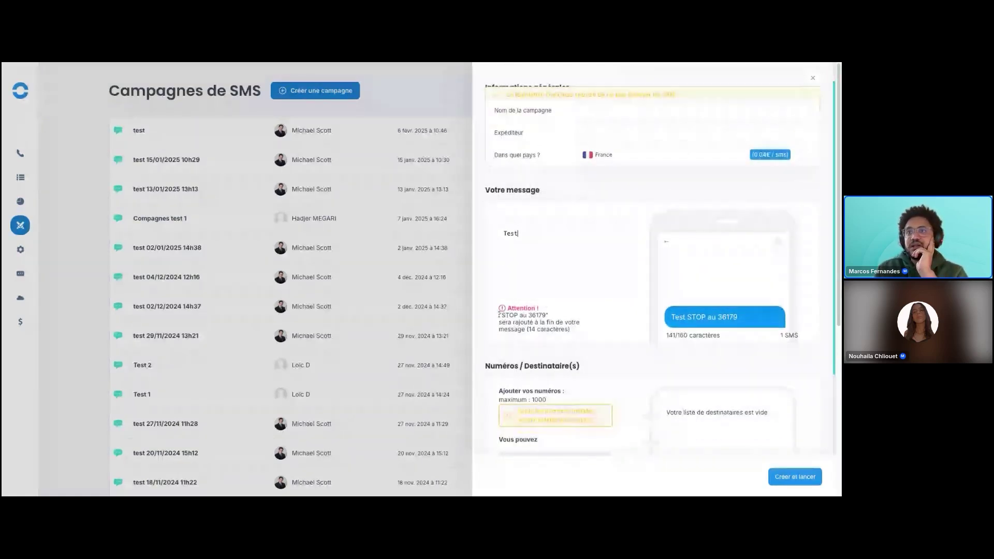
pyautogui.moveTo(549, 314); pyautogui.dragTo(499, 315)
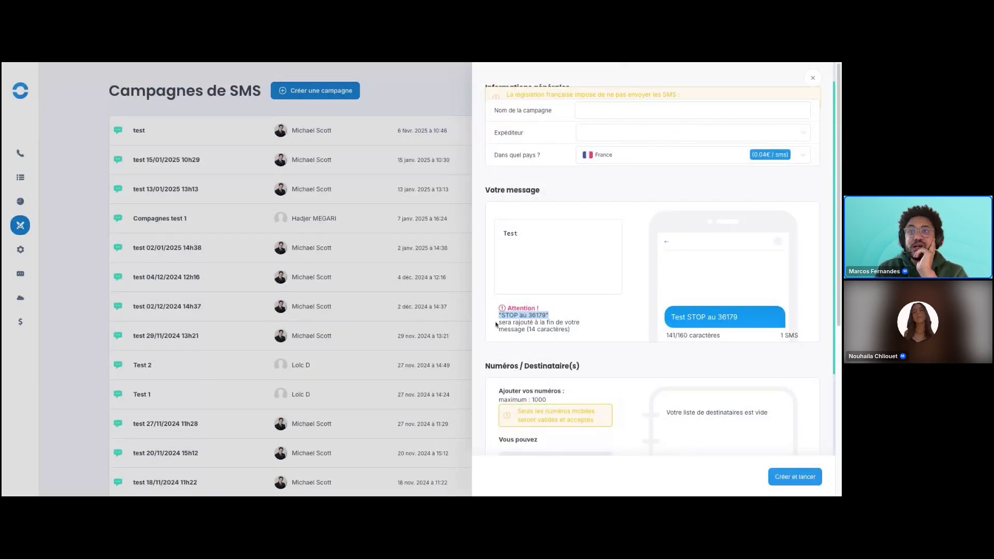
pyautogui.click(516, 316)
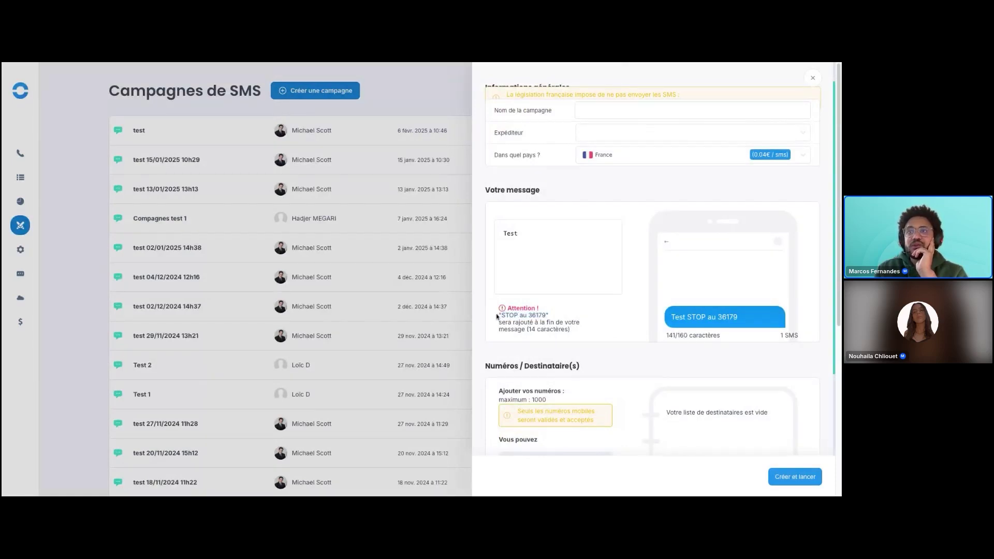
pyautogui.moveTo(499, 315); pyautogui.dragTo(550, 316)
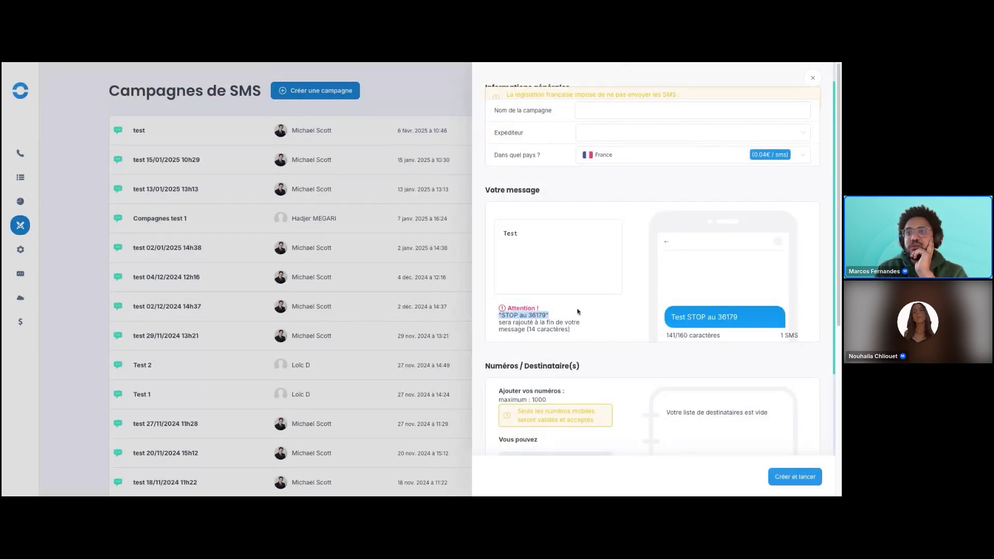
pyautogui.scroll(-2, 628, 316)
pyautogui.scroll(-3, 629, 317)
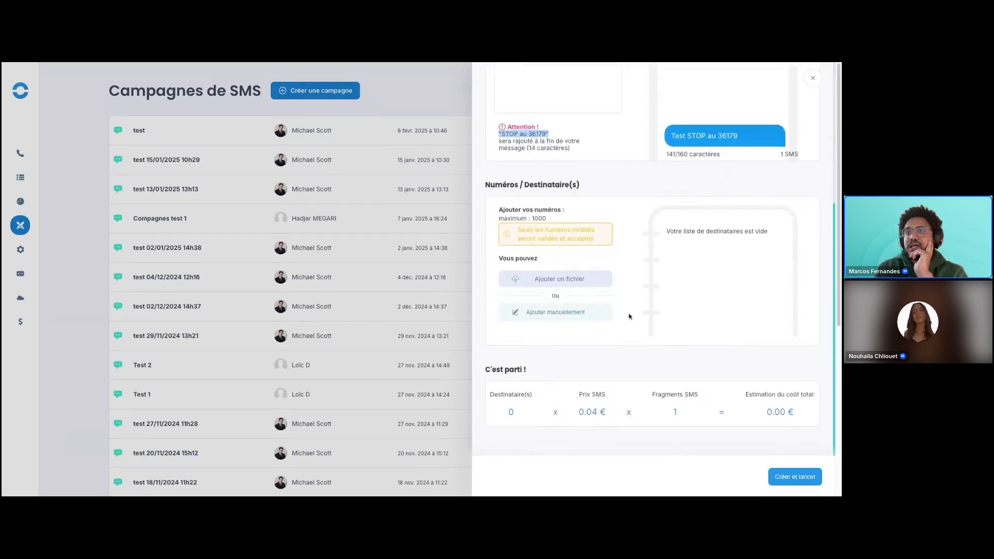
# Manually add a French mobile recipient, fixing the mistyped number before validating it.
pyautogui.click(553, 285)
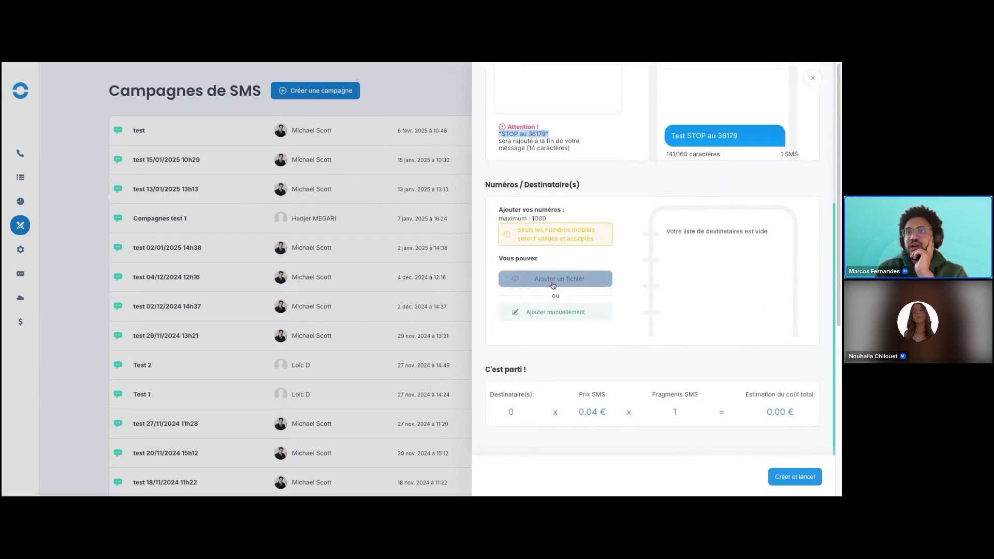
pyautogui.click(547, 313)
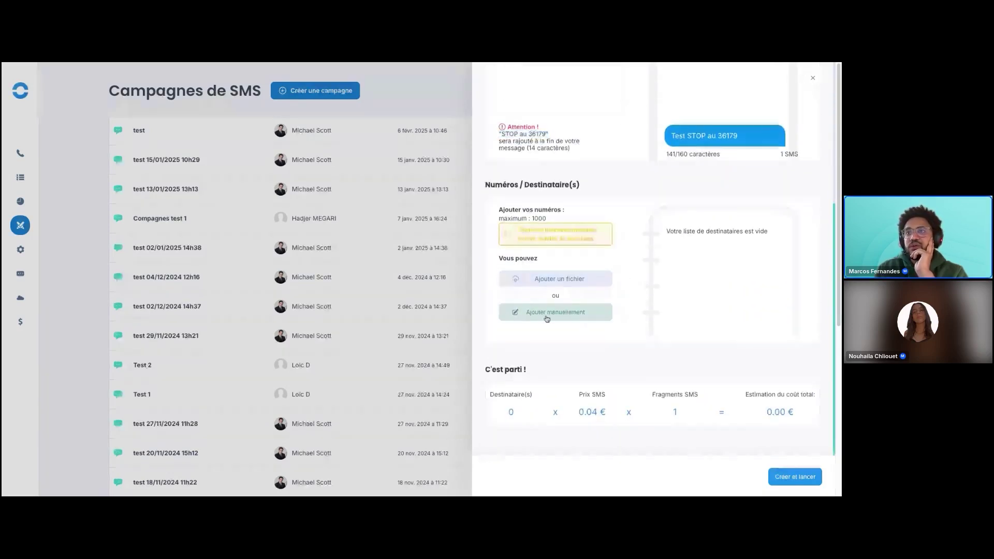
pyautogui.click(543, 351)
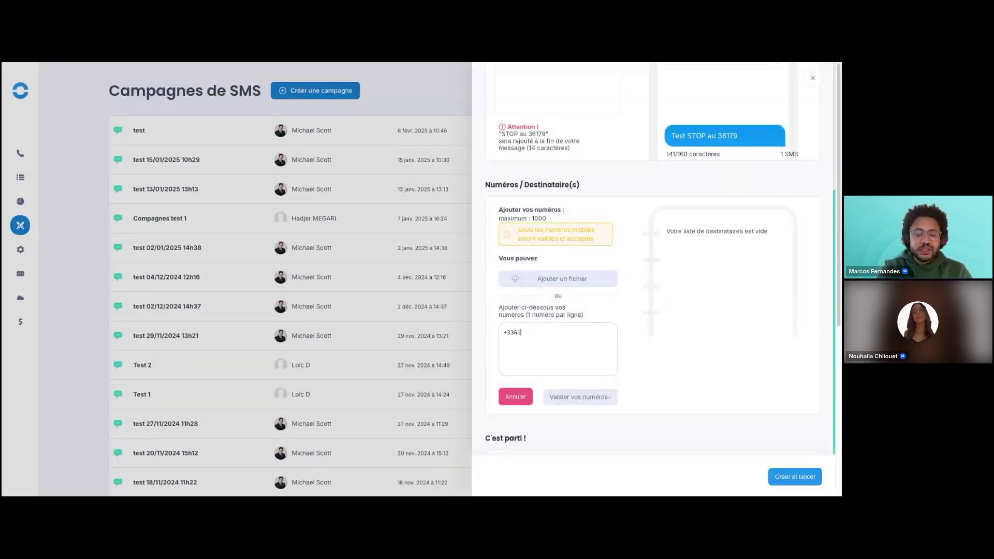
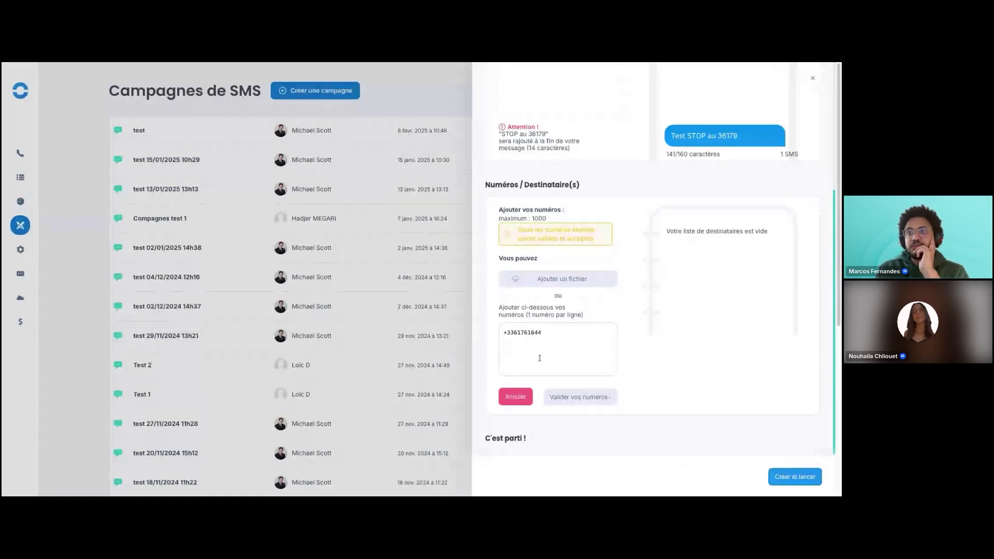
pyautogui.click(575, 398)
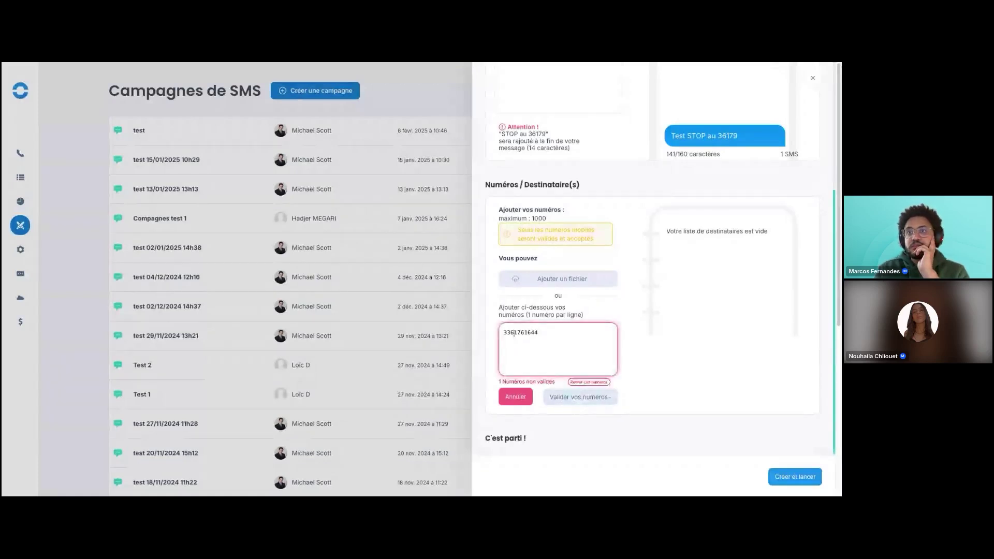
pyautogui.click(521, 332)
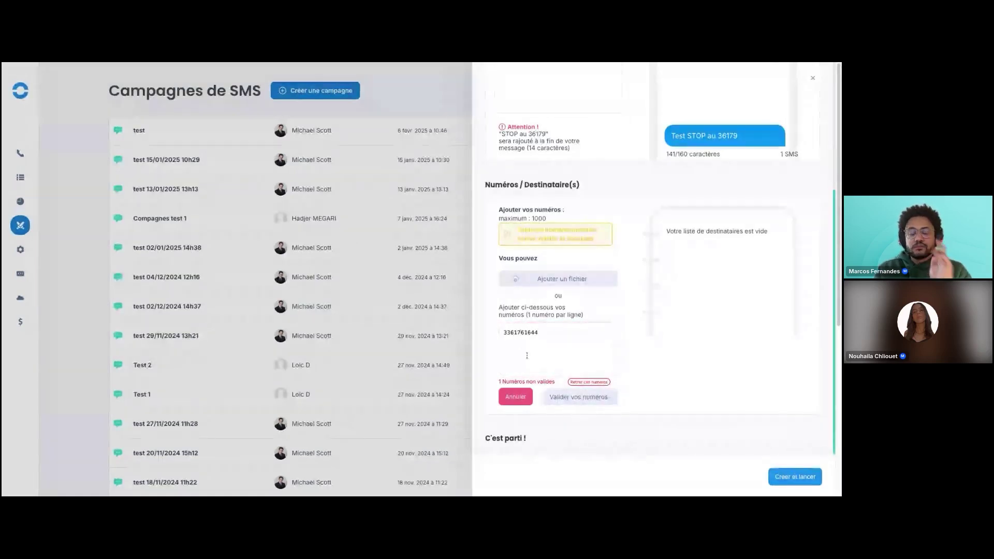
pyautogui.write('7')
pyautogui.click(578, 396)
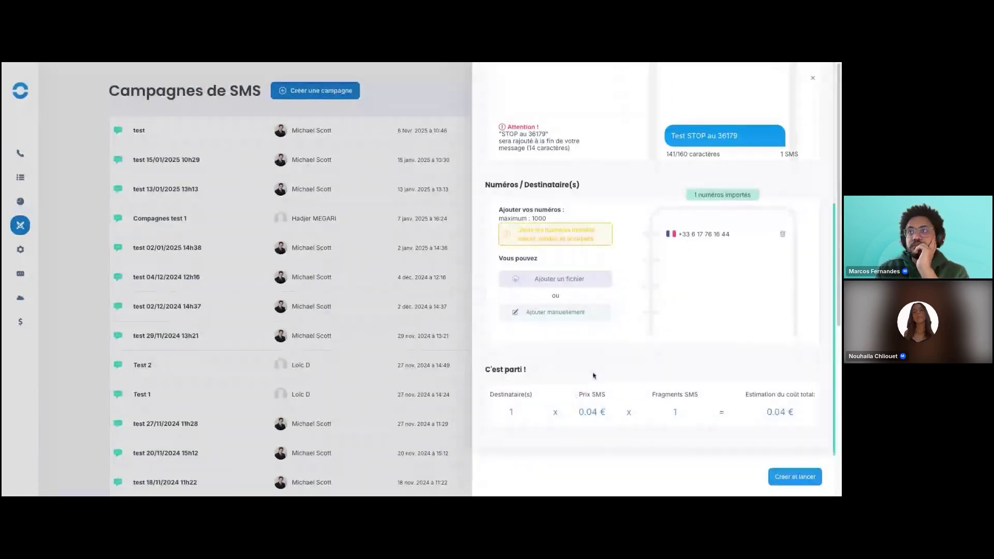
# Review the cost details: 0.04 € per SMS, 1 SMS fragment, 0.04 € total.
pyautogui.scroll(4, 550, 278)
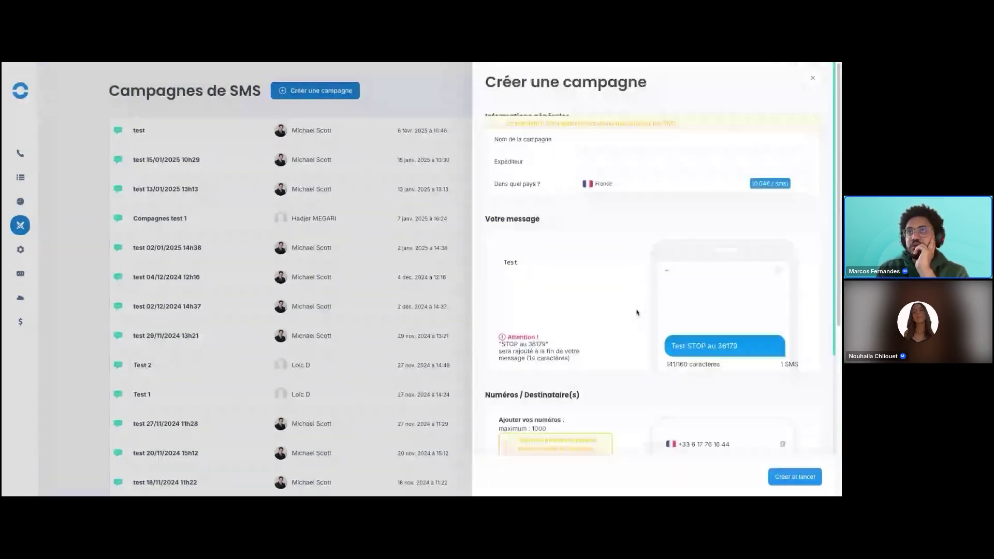
pyautogui.scroll(-4, 582, 299)
pyautogui.moveTo(703, 244)
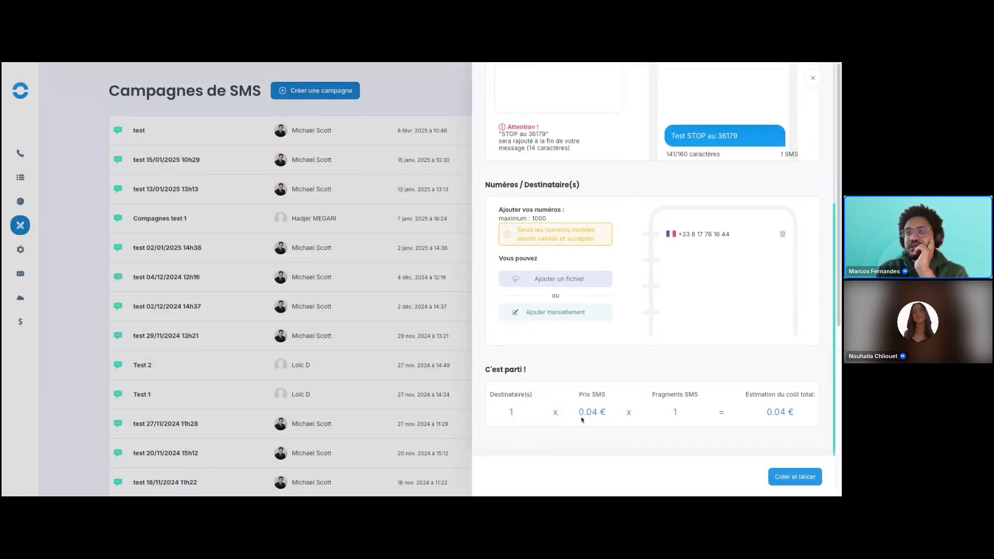
pyautogui.moveTo(579, 412); pyautogui.dragTo(612, 412)
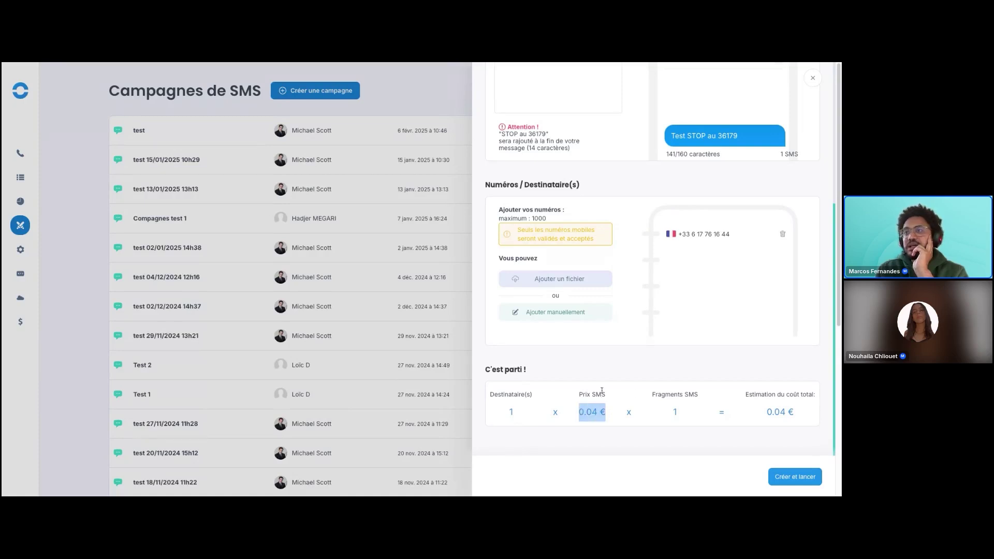
pyautogui.doubleClick(669, 415)
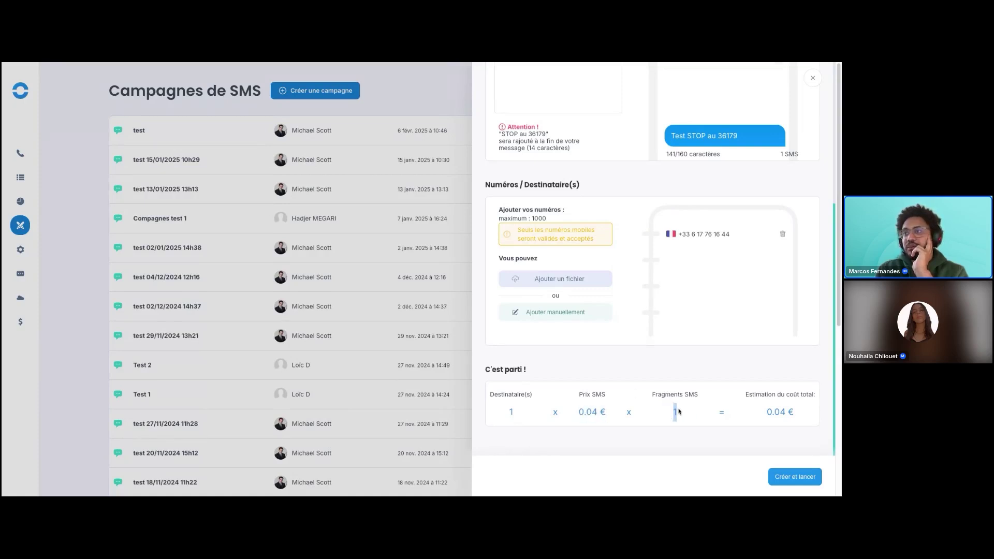
pyautogui.doubleClick(767, 412)
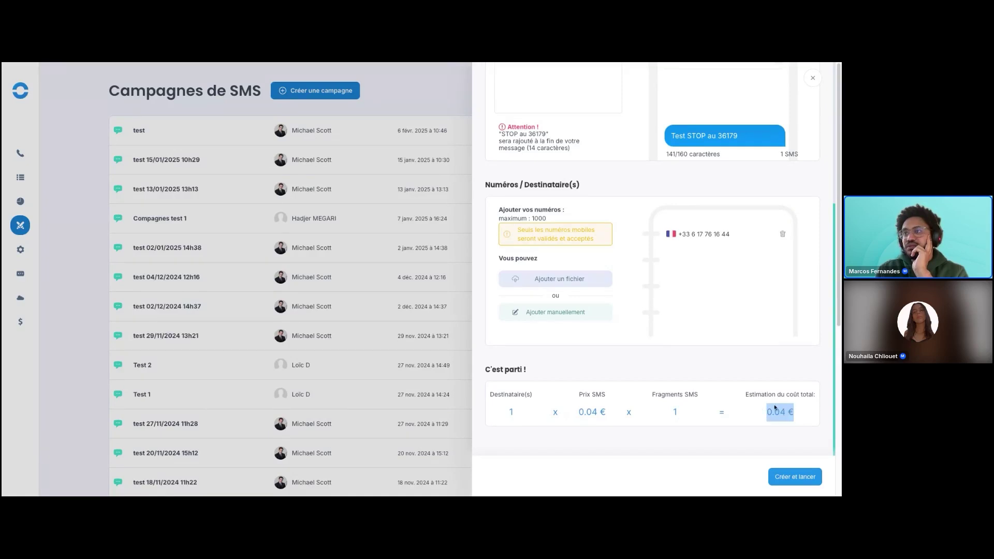
pyautogui.scroll(1, 655, 386)
pyautogui.scroll(2, 655, 386)
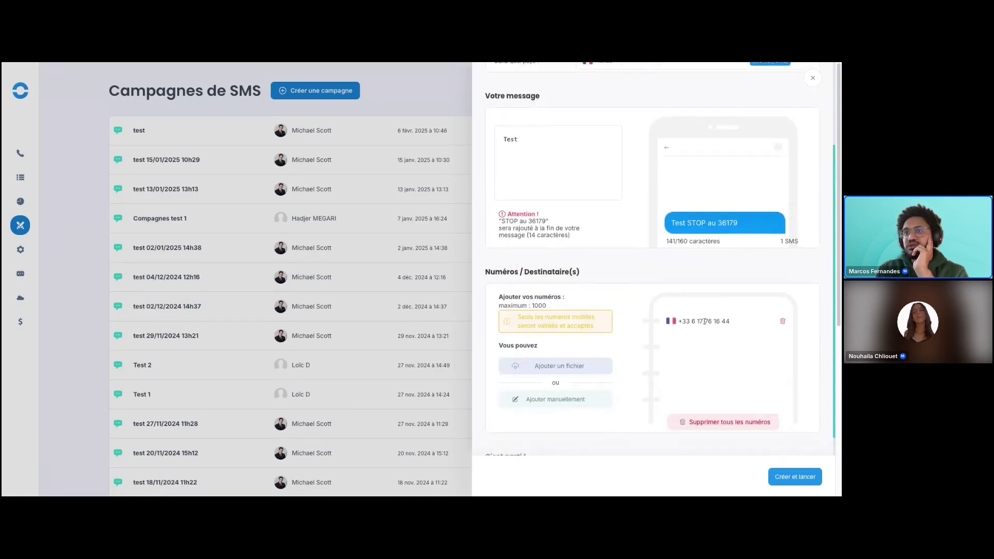
# Manually add and validate a second French mobile recipient number.
pyautogui.click(559, 398)
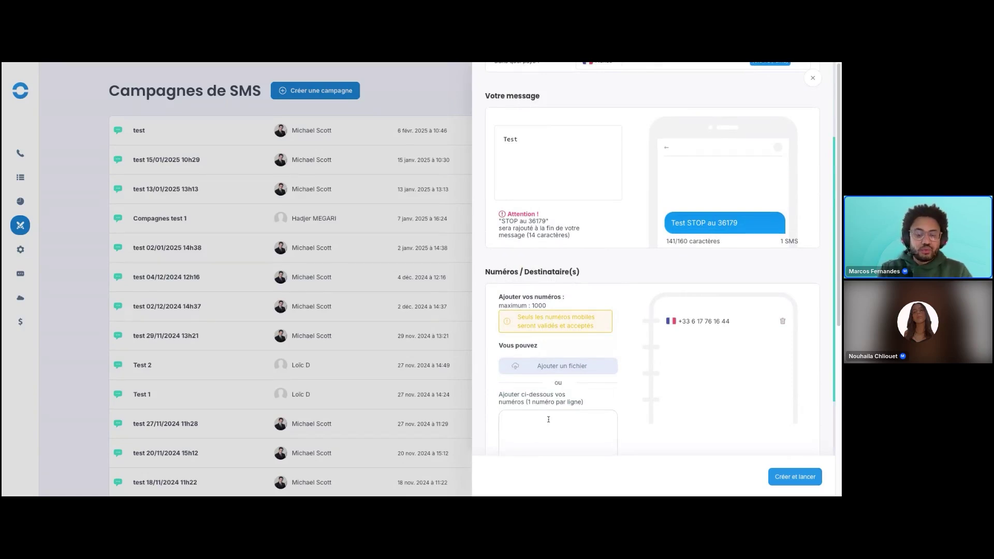
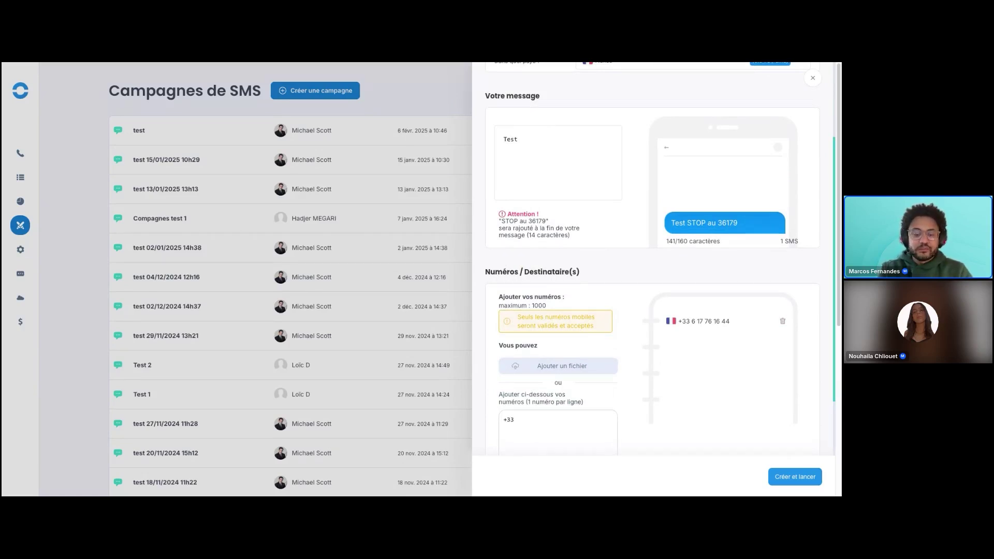
pyautogui.scroll(-3, 552, 377)
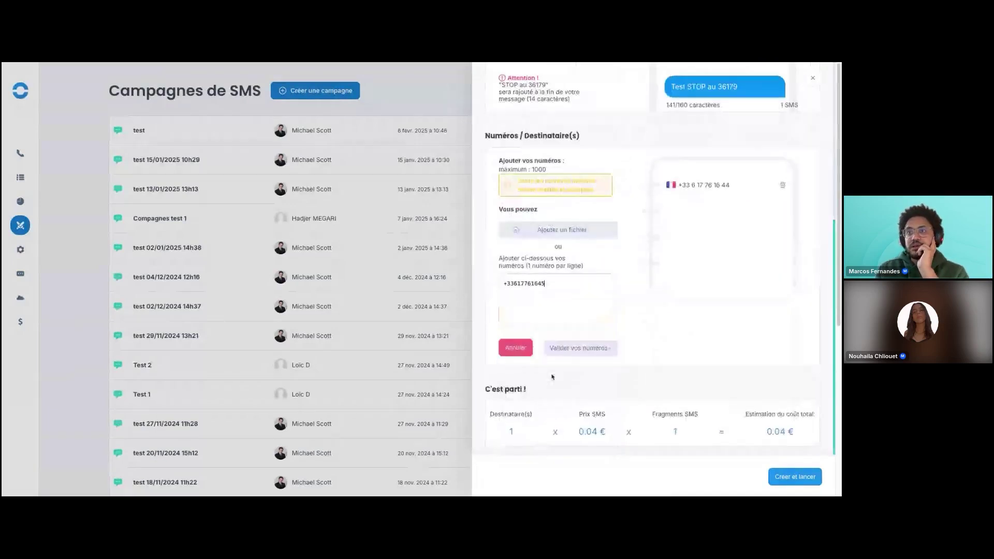
pyautogui.click(581, 348)
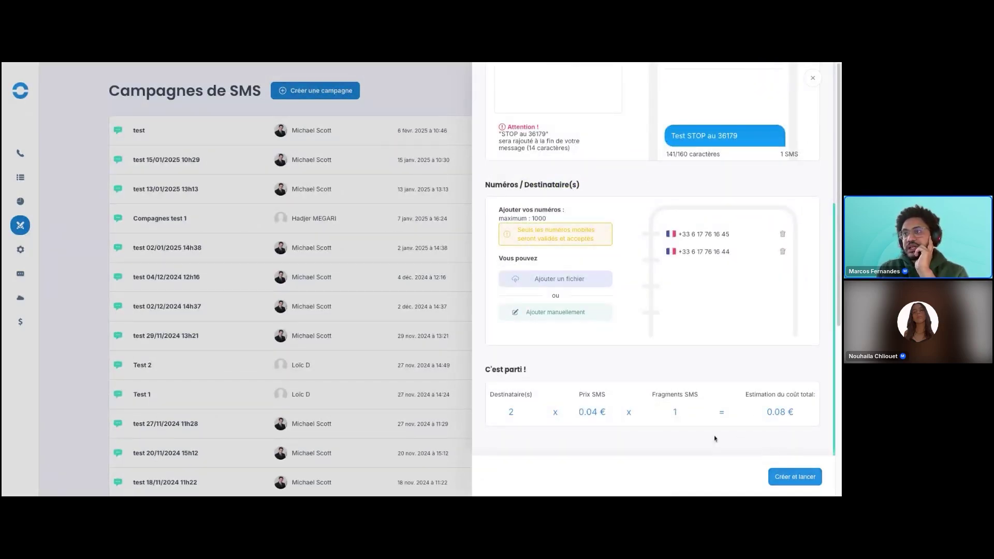
# Close the campaign creation form without launching the campaign.
pyautogui.scroll(4, 715, 438)
pyautogui.scroll(-3, 547, 342)
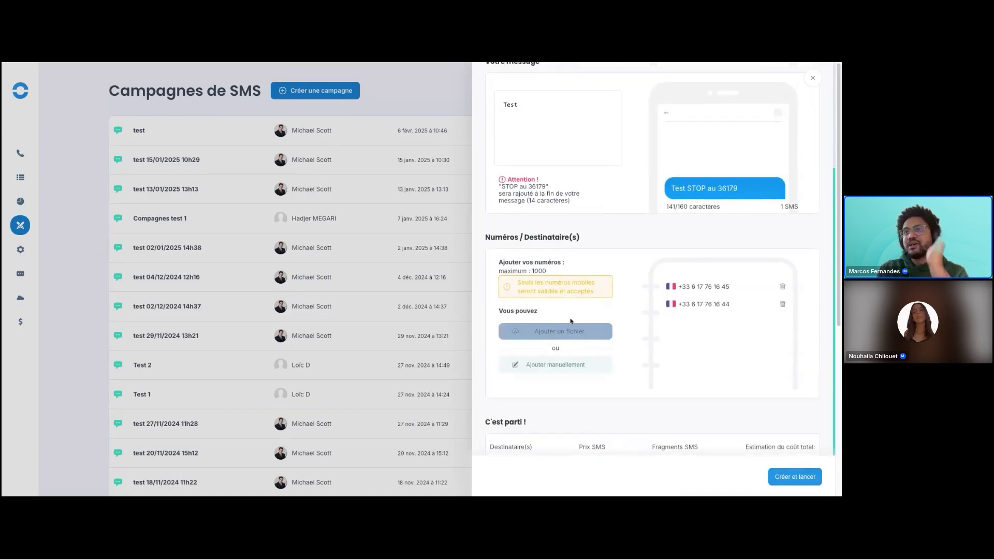
pyautogui.scroll(3, 594, 318)
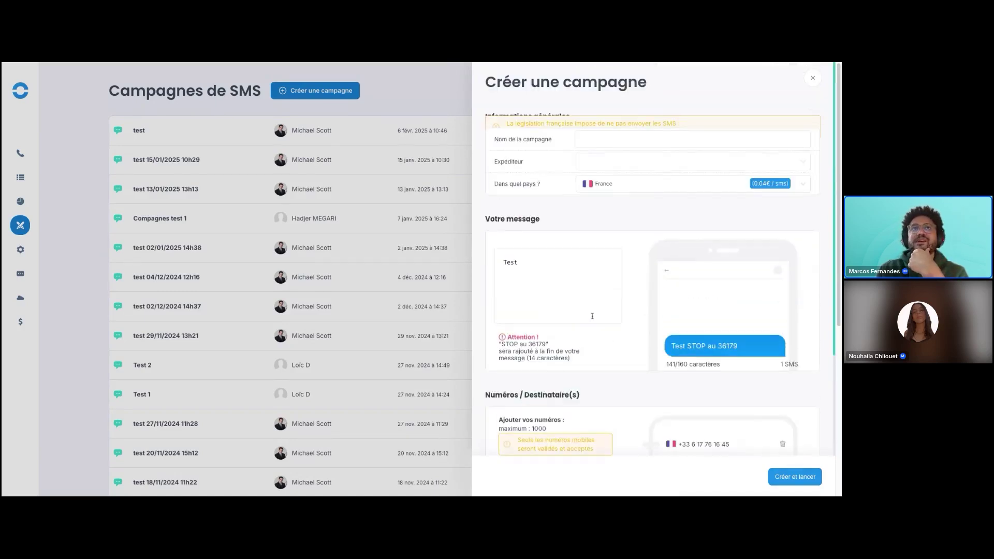
pyautogui.click(812, 85)
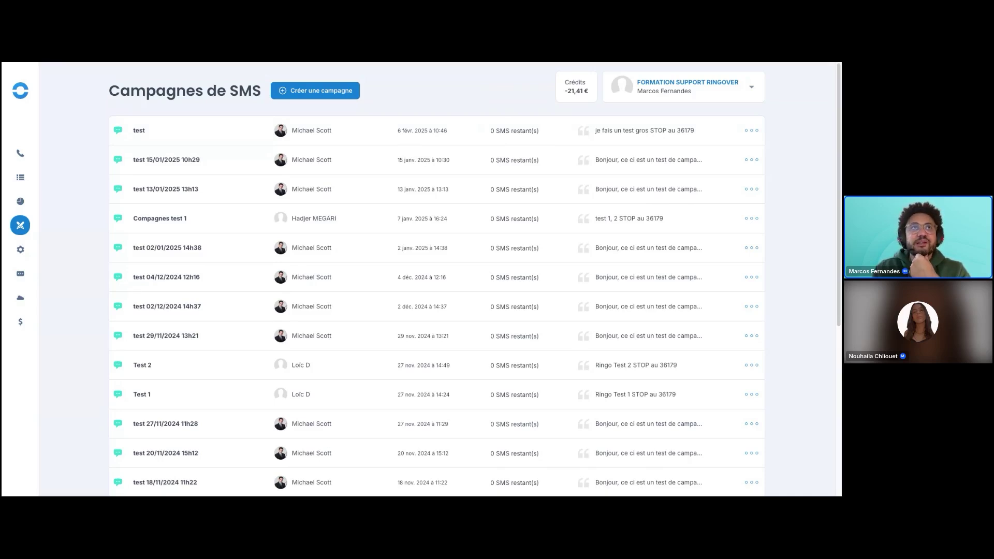
# Glance at the application form tab, then go to the Intégrations page.
pyautogui.click(175, 64)
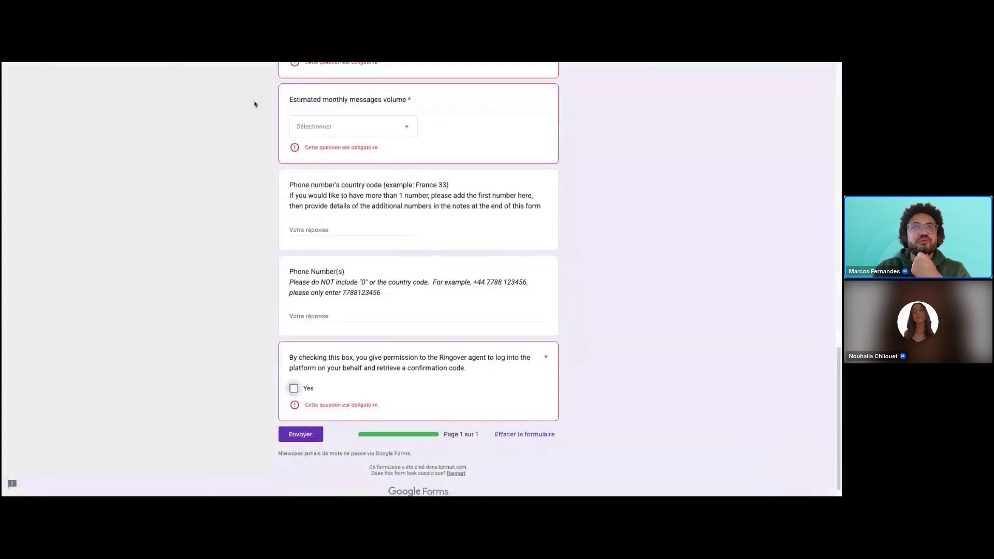
pyautogui.click(62, 66)
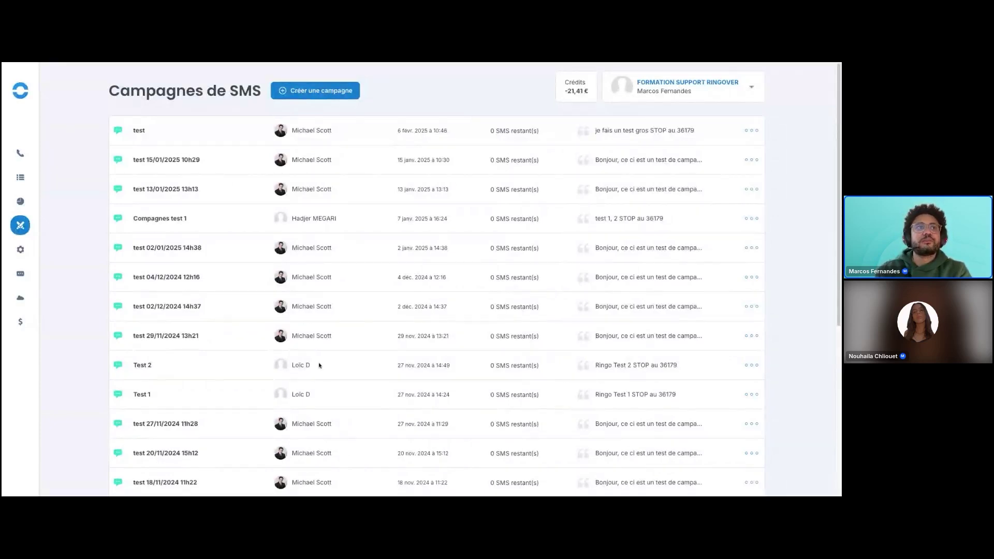
pyautogui.moveTo(19, 256)
pyautogui.moveTo(21, 273)
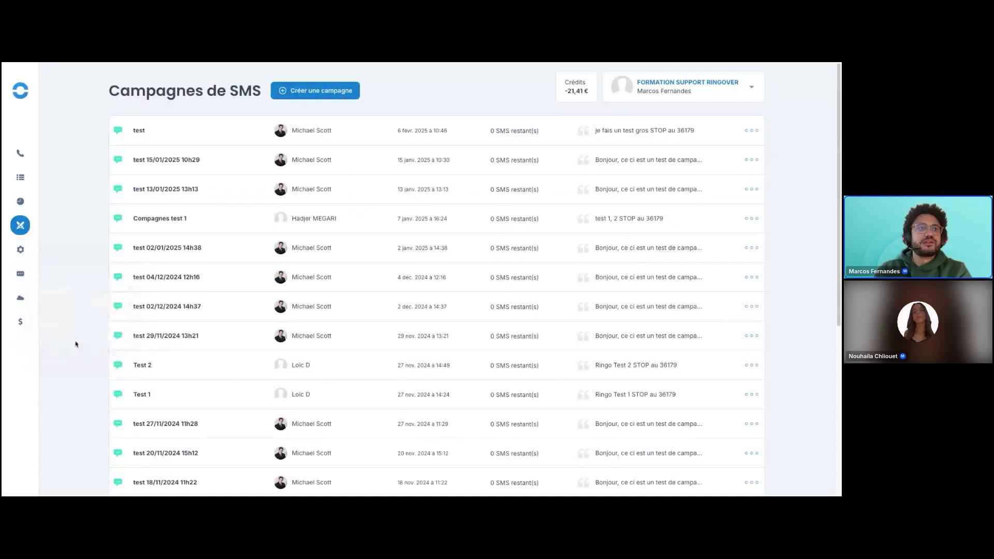
pyautogui.click(83, 298)
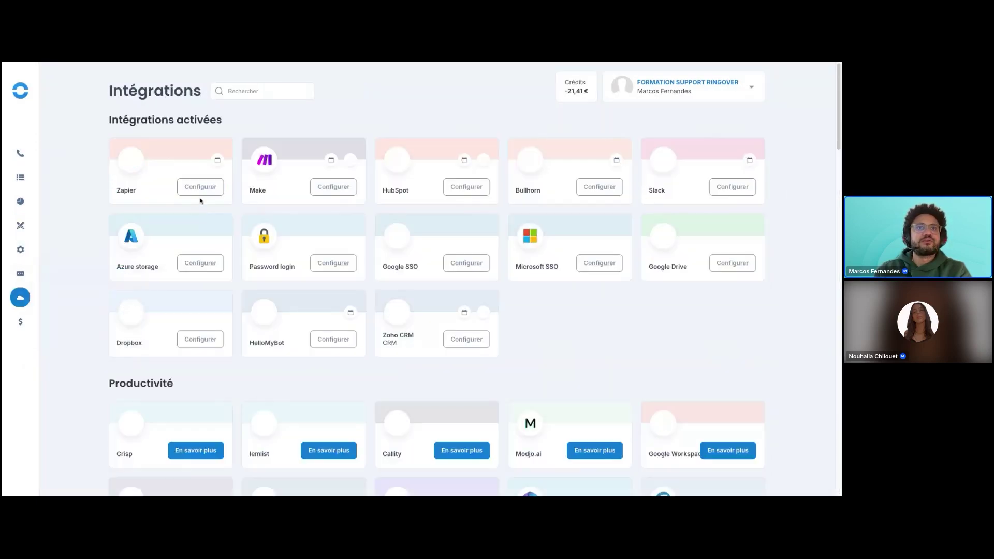
# Search integrations for 'whats', activate WhatsApp and open its application form.
pyautogui.click(250, 92)
pyautogui.write('whats')
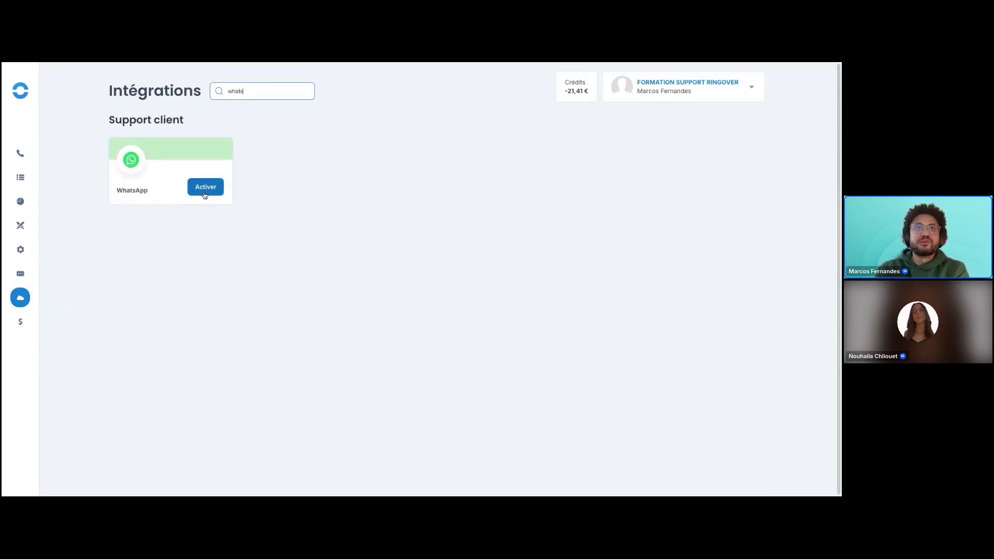
pyautogui.click(206, 187)
pyautogui.click(321, 303)
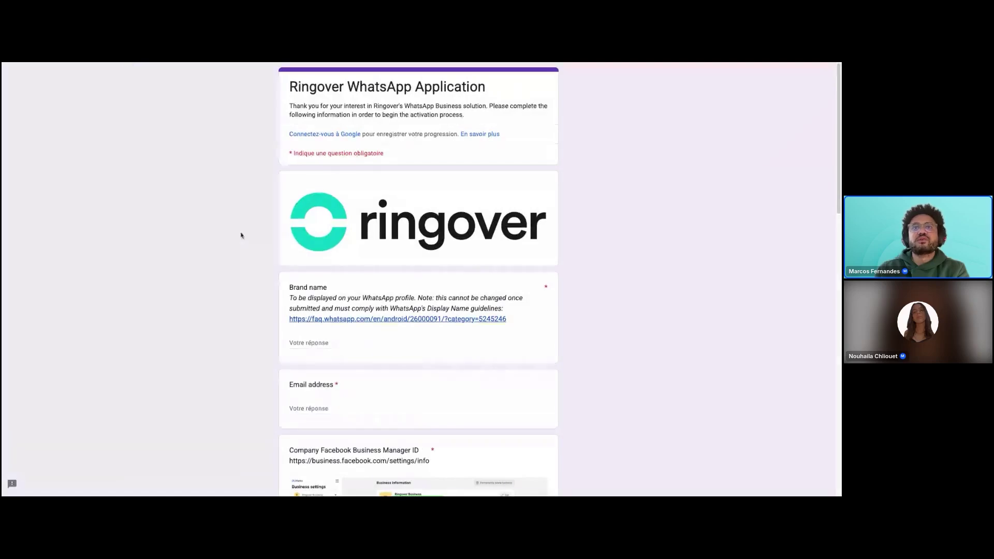
# Scroll through the form, select the Facebook Business Manager settings URL, then return to Ringover.
pyautogui.scroll(-20, 240, 235)
pyautogui.scroll(20, 239, 239)
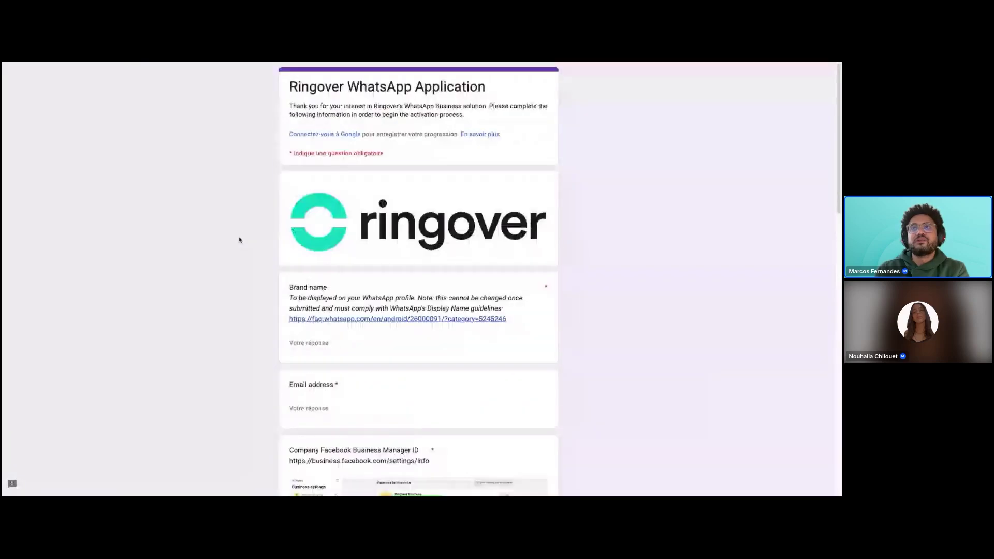
pyautogui.scroll(-20, 233, 158)
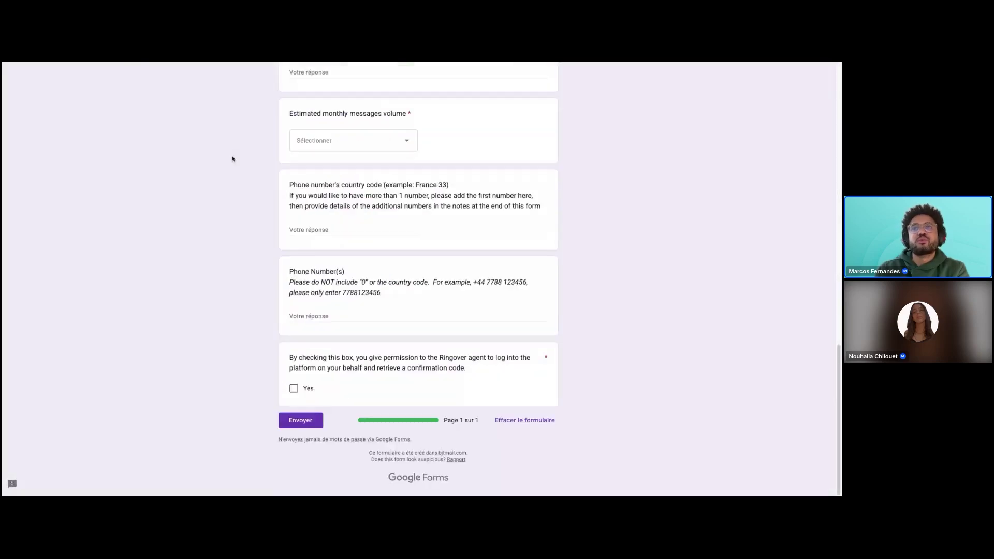
pyautogui.scroll(4, 269, 202)
pyautogui.scroll(15, 265, 202)
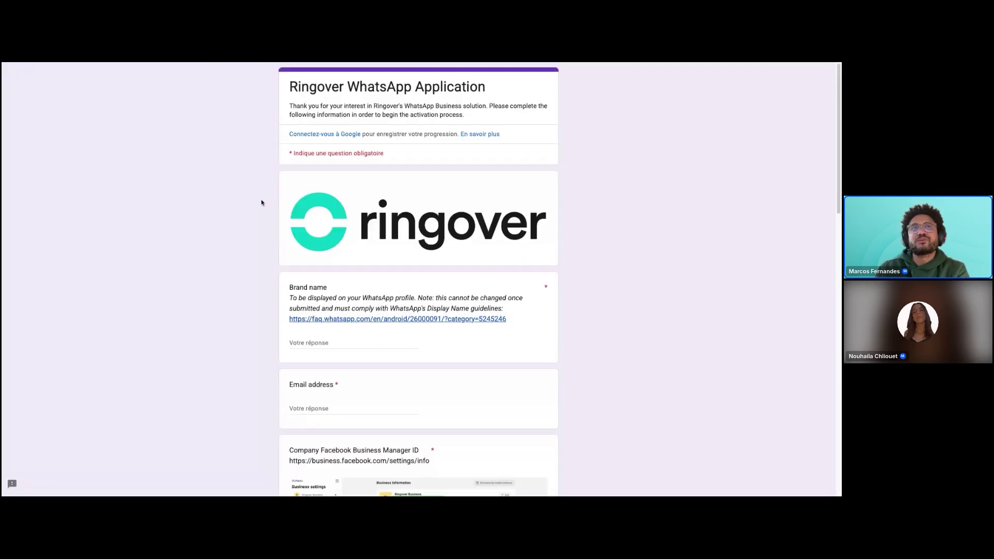
pyautogui.scroll(-3, 251, 335)
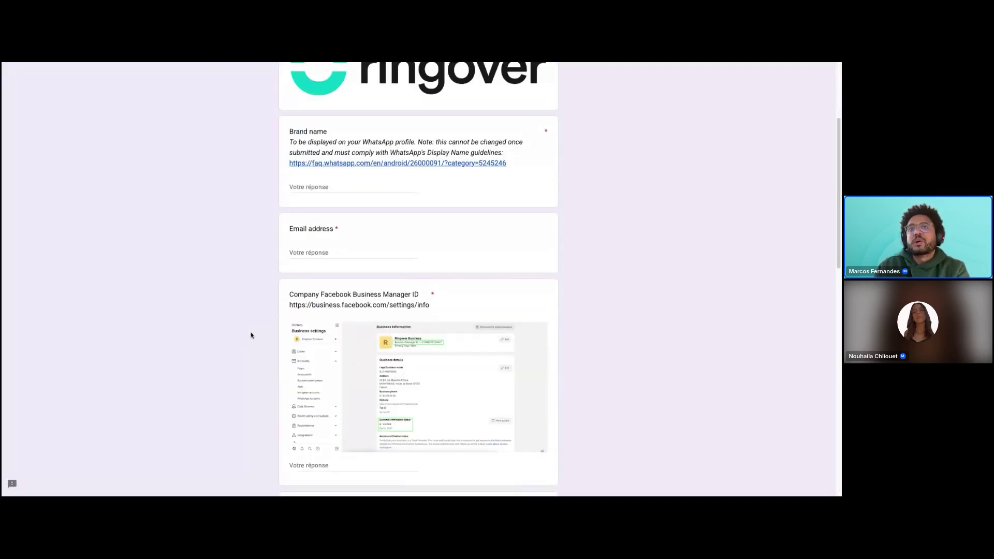
pyautogui.tripleClick(290, 304)
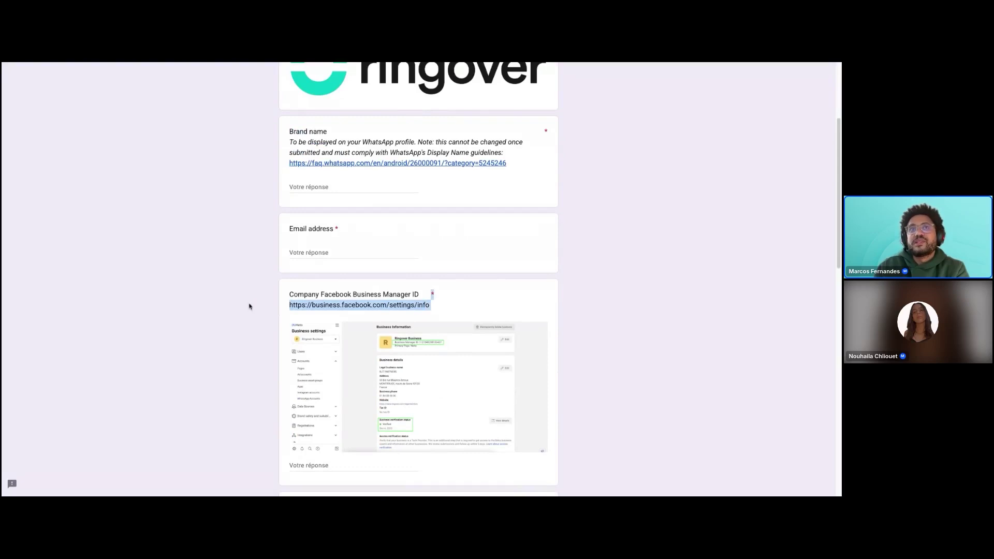
pyautogui.scroll(-6, 225, 269)
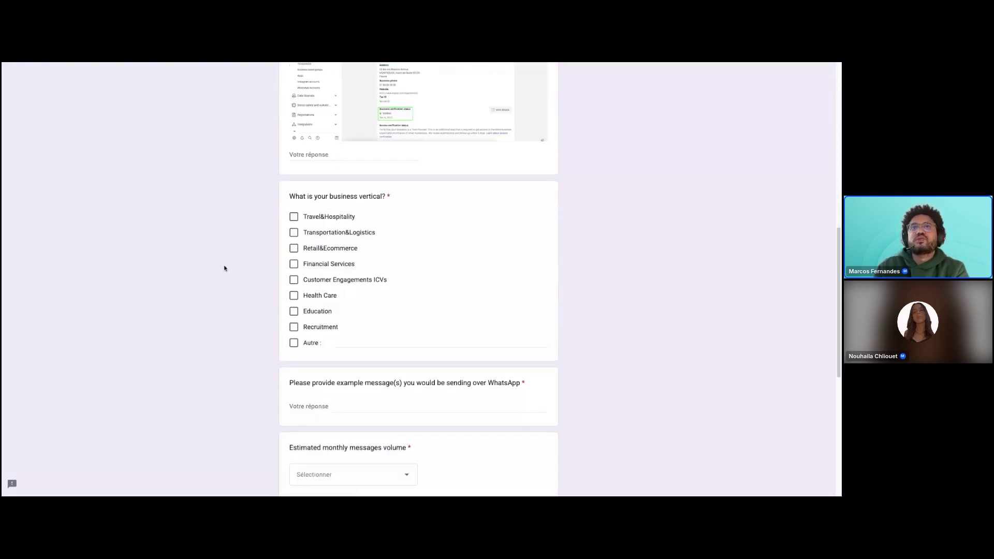
pyautogui.scroll(4, 224, 268)
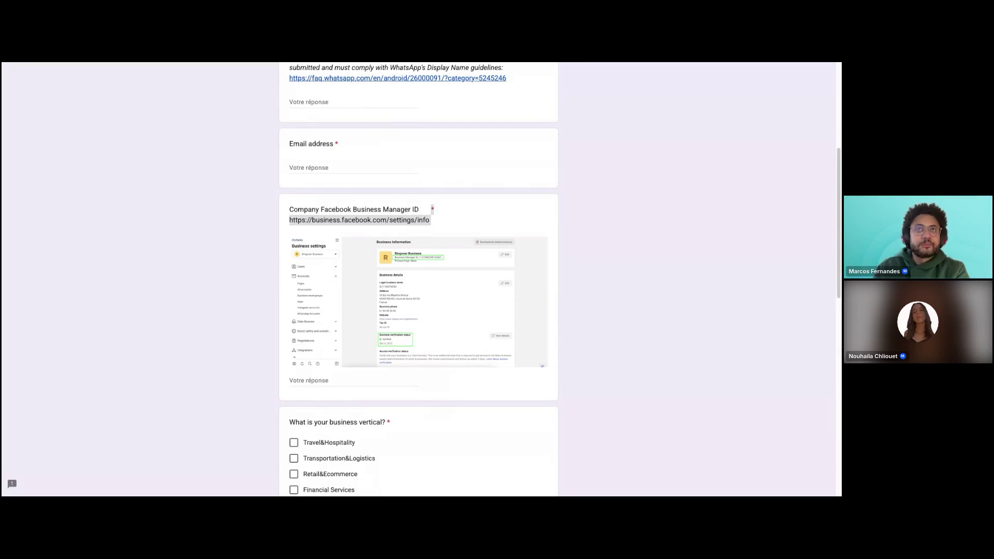
pyautogui.click(185, 63)
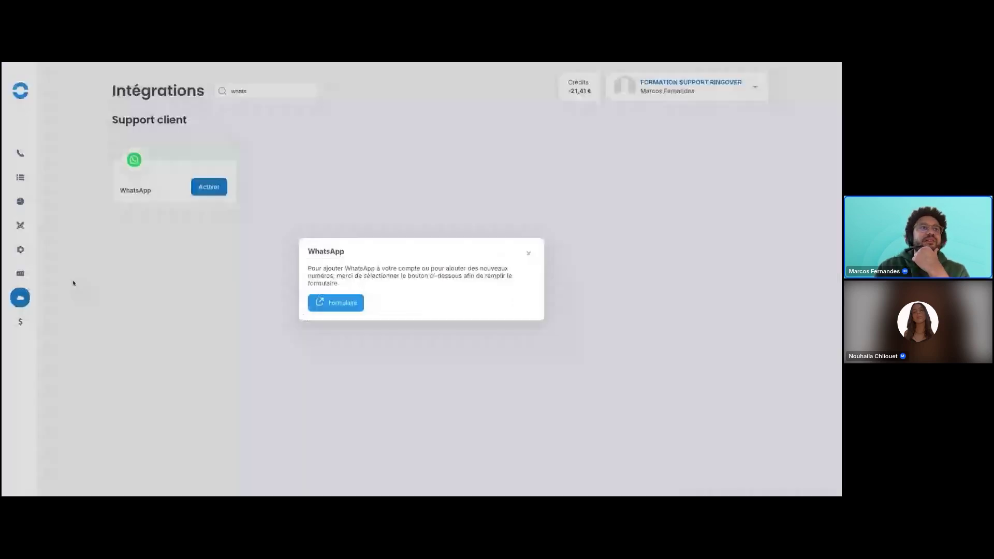
# Close the WhatsApp dialog and review the Communication omnicanale add-on details in the Marketplace.
pyautogui.click(529, 253)
pyautogui.moveTo(19, 249)
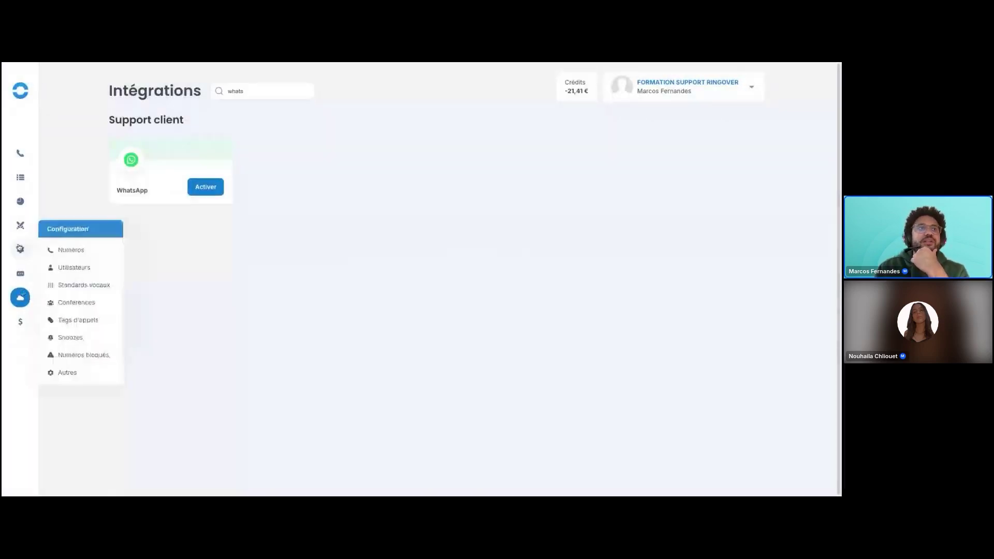
pyautogui.moveTo(20, 297)
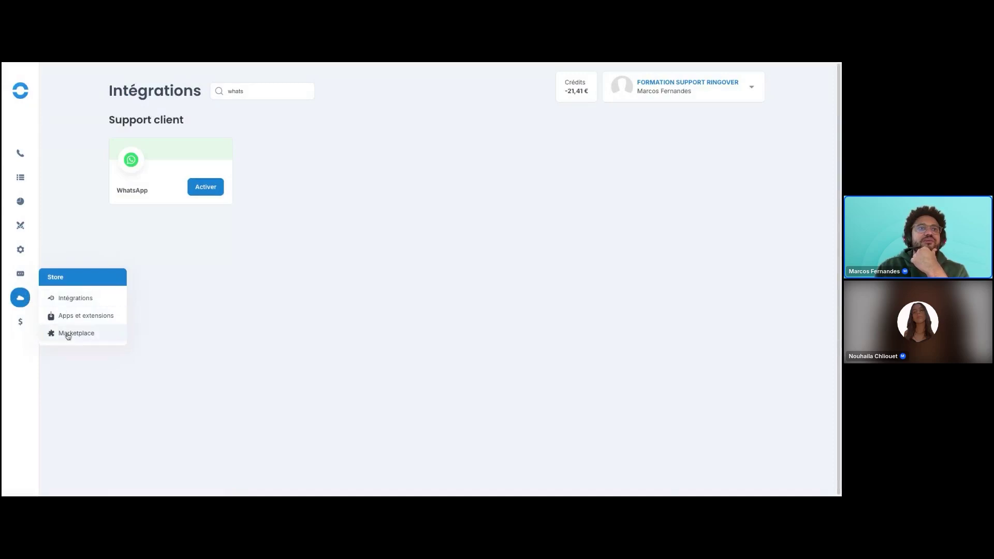
pyautogui.click(67, 334)
pyautogui.scroll(-10, 85, 264)
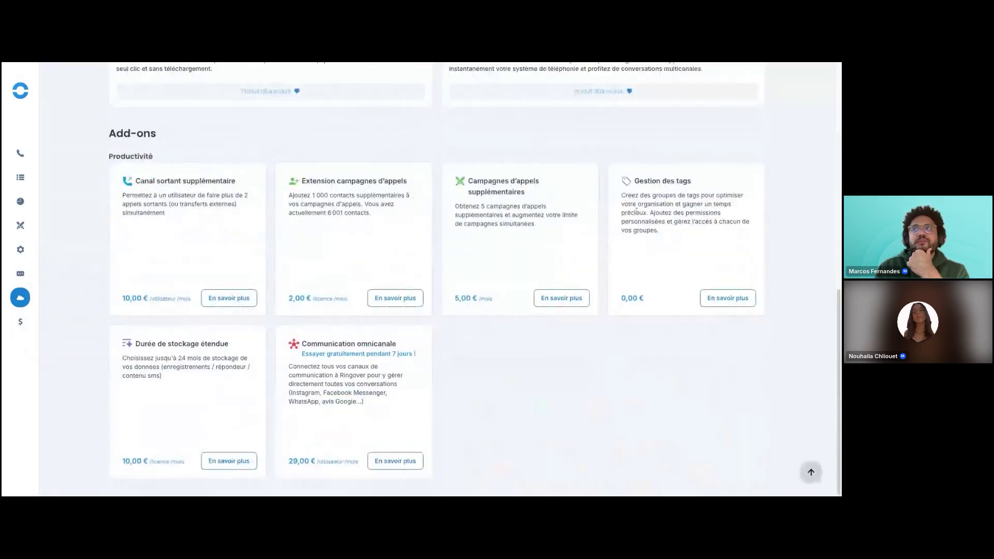
pyautogui.click(391, 466)
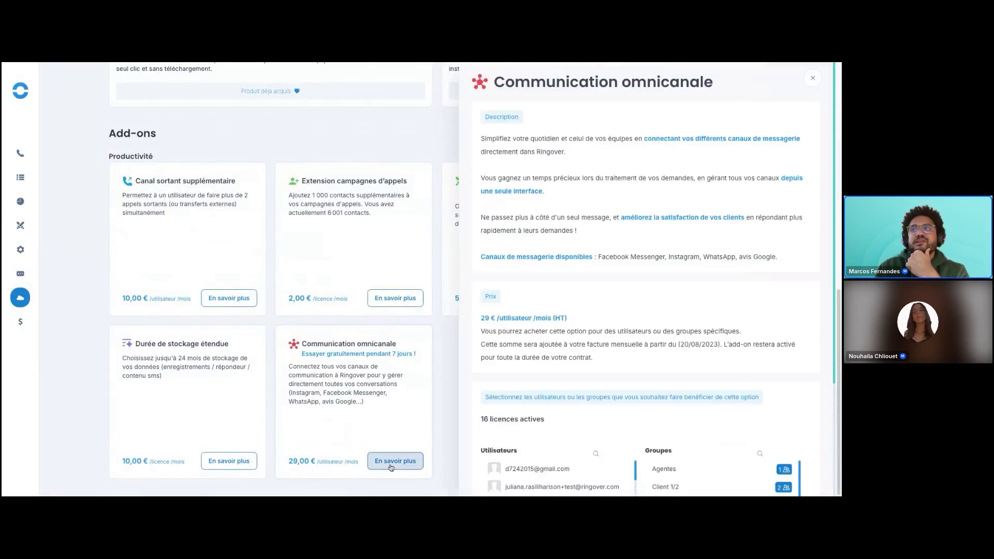
pyautogui.scroll(-1, 588, 322)
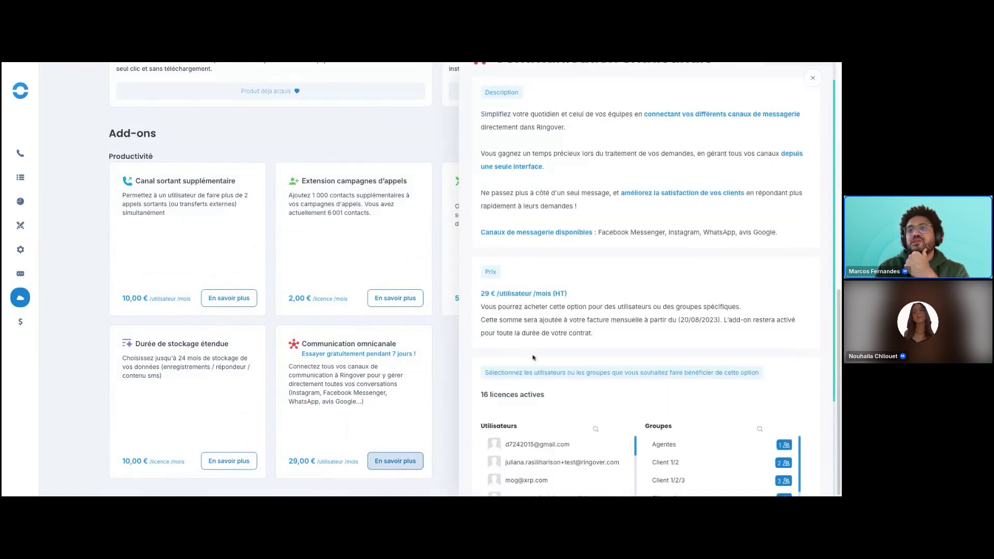
pyautogui.scroll(-3, 572, 372)
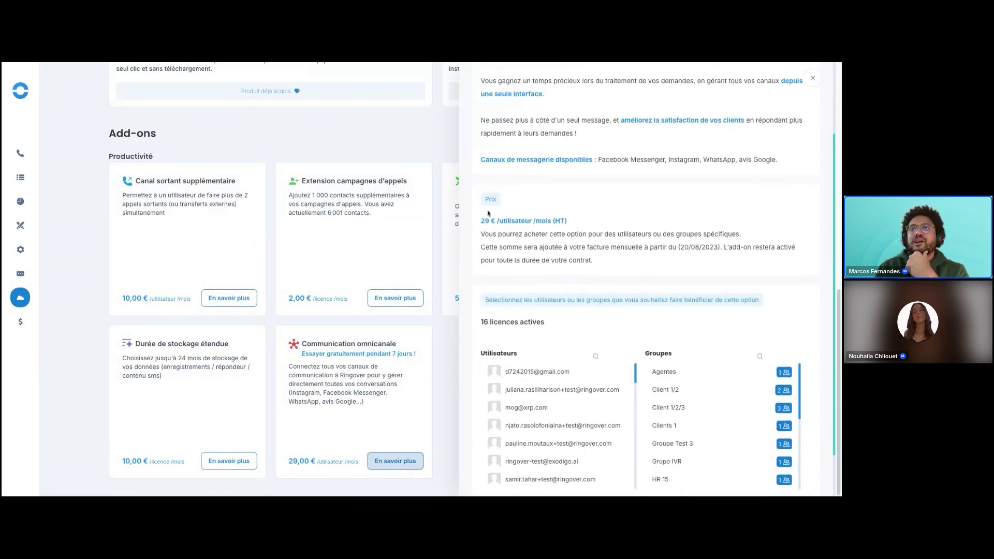
pyautogui.click(813, 87)
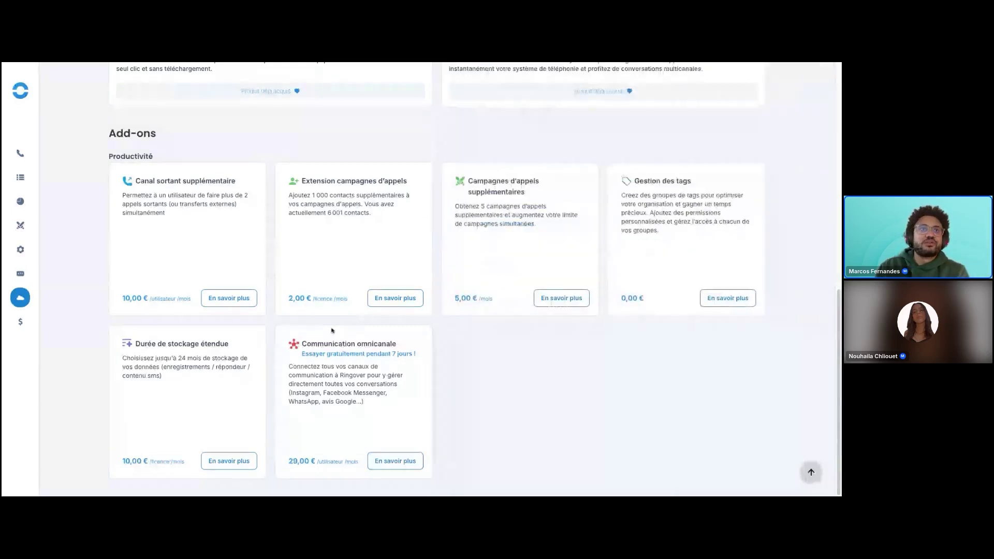
# Filter integrations by 'what', then activate WhatsApp and close its activation dialog.
pyautogui.click(21, 251)
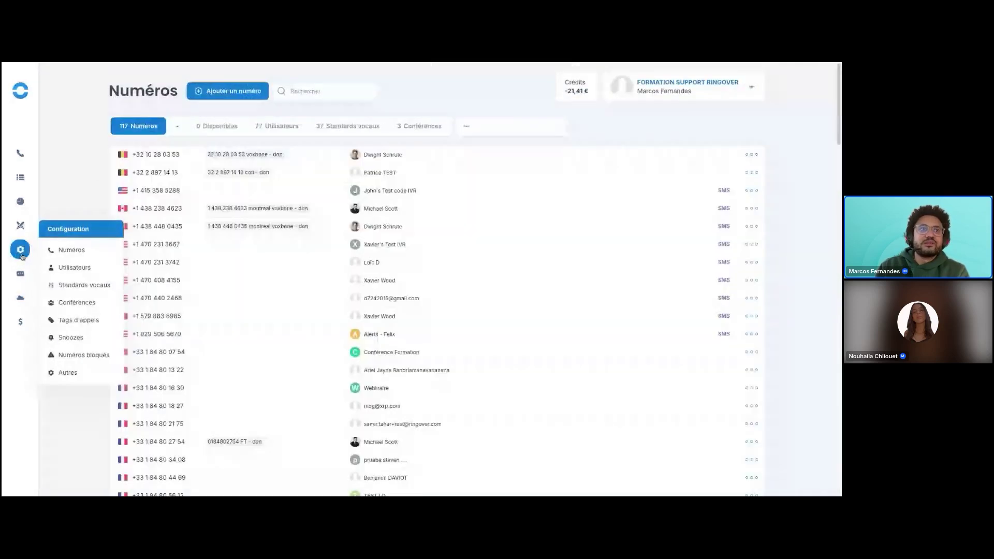
pyautogui.click(67, 296)
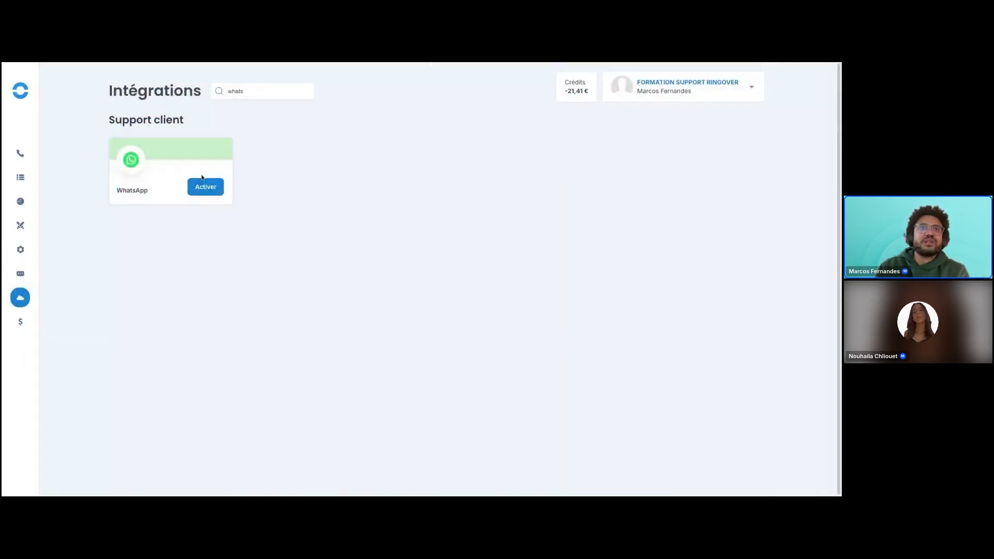
pyautogui.click(241, 92)
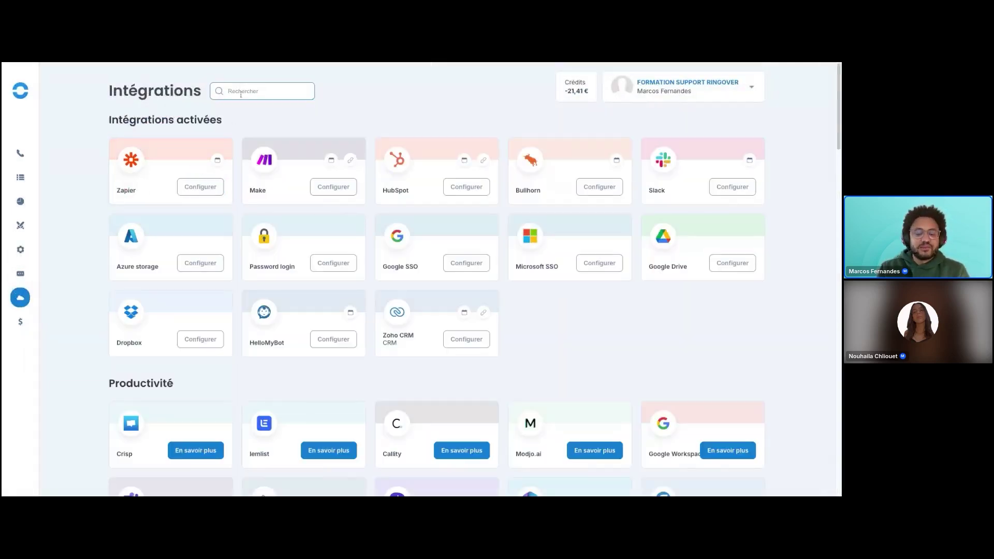
pyautogui.write('what')
pyautogui.click(206, 187)
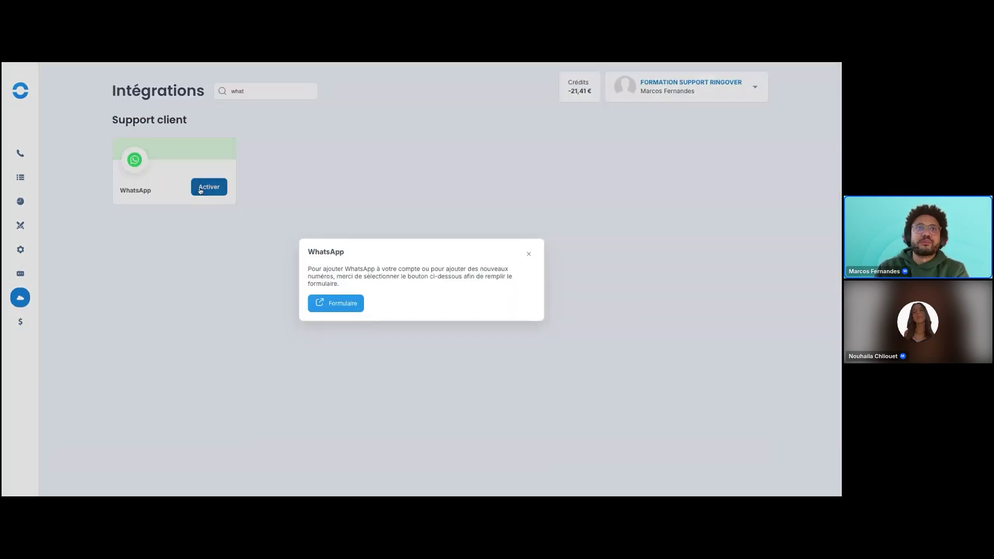
pyautogui.click(528, 253)
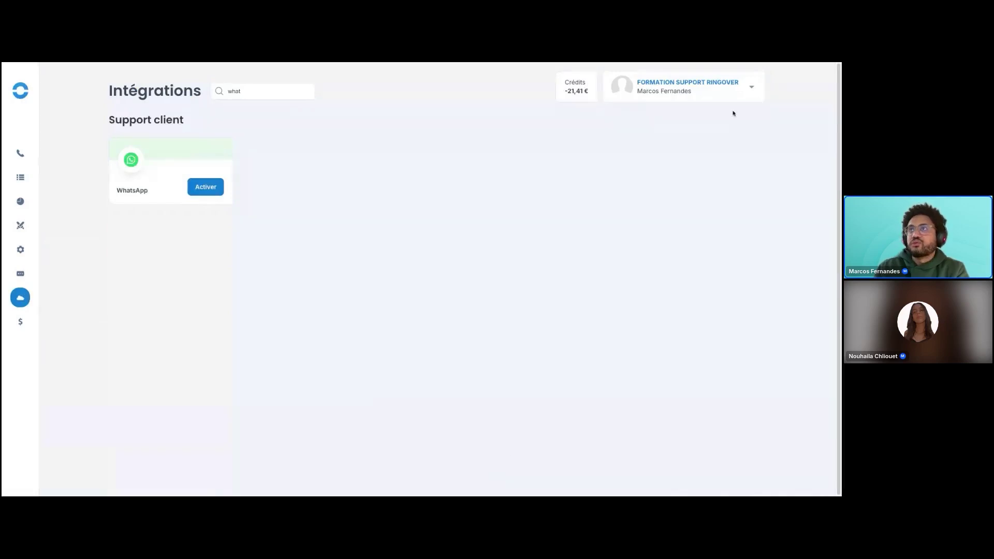
# Open the Contactez-nous page from the account menu, close it, and reopen the menu.
pyautogui.click(752, 88)
pyautogui.click(656, 203)
pyautogui.hotkey('ctrl', 'w')
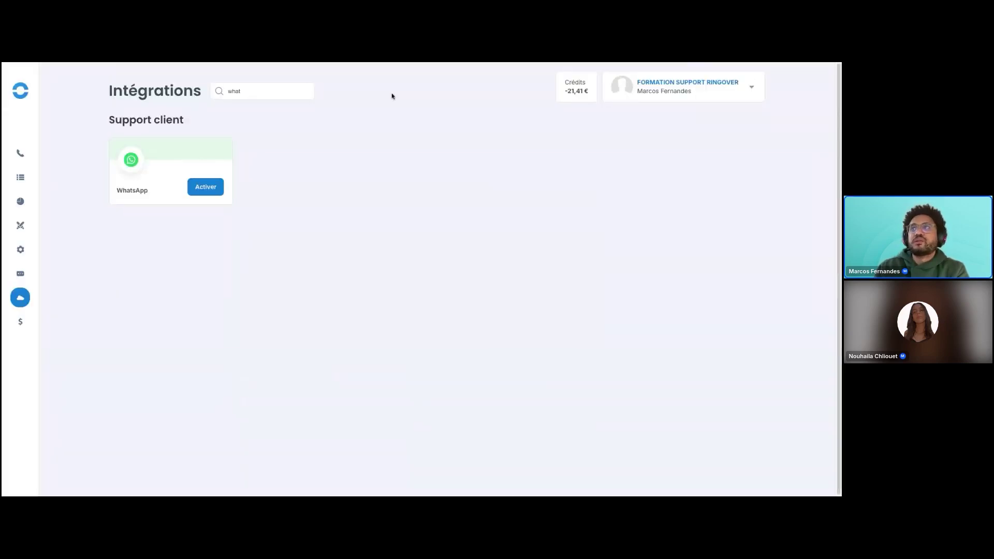
pyautogui.click(749, 87)
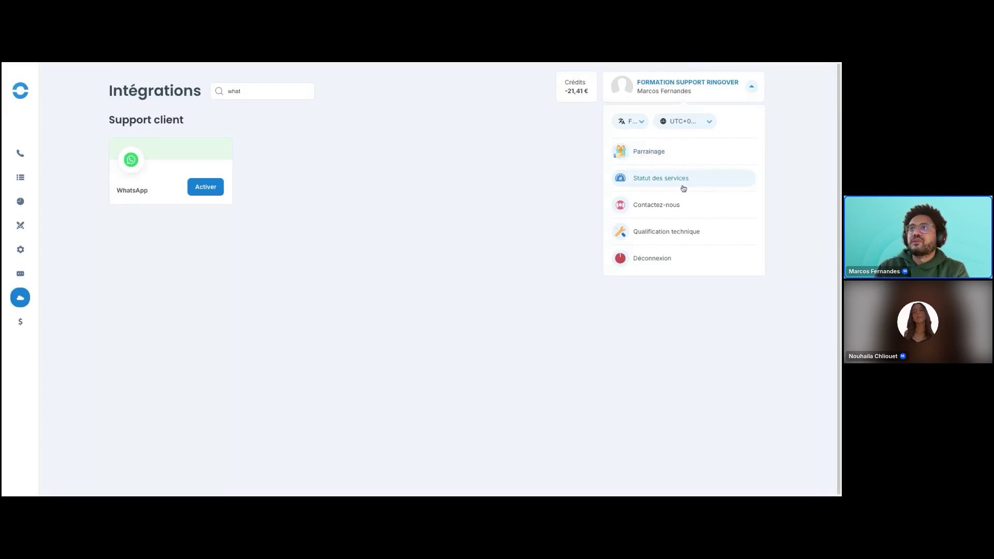
# View the Contactez-nous page and its support hours, then close the tab.
pyautogui.click(658, 205)
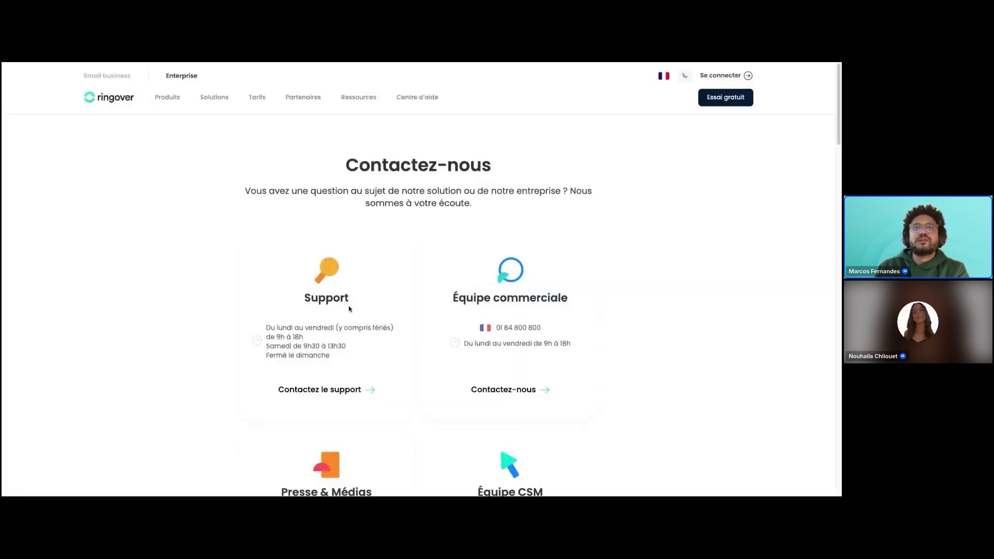
pyautogui.scroll(-3, 318, 308)
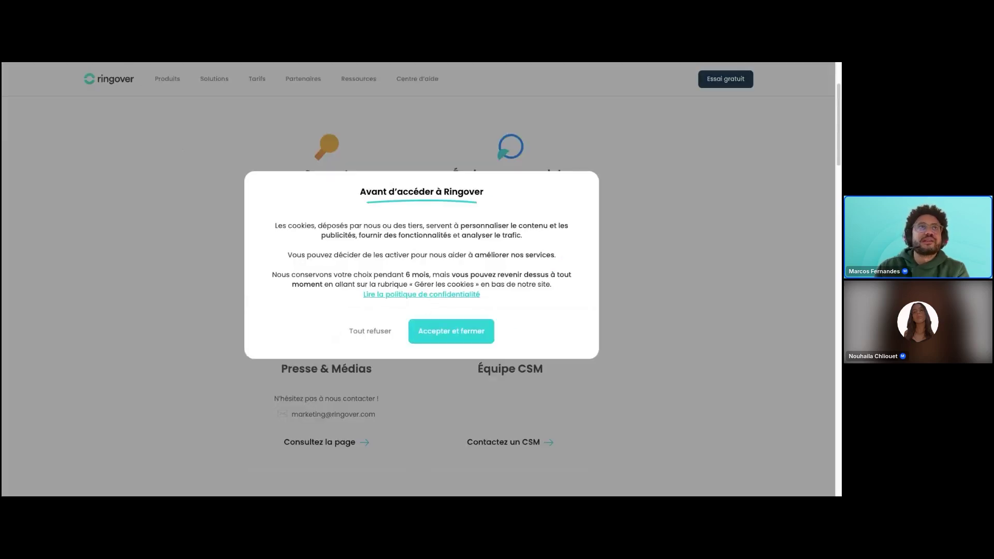
pyautogui.hotkey('ctrl', 'w')
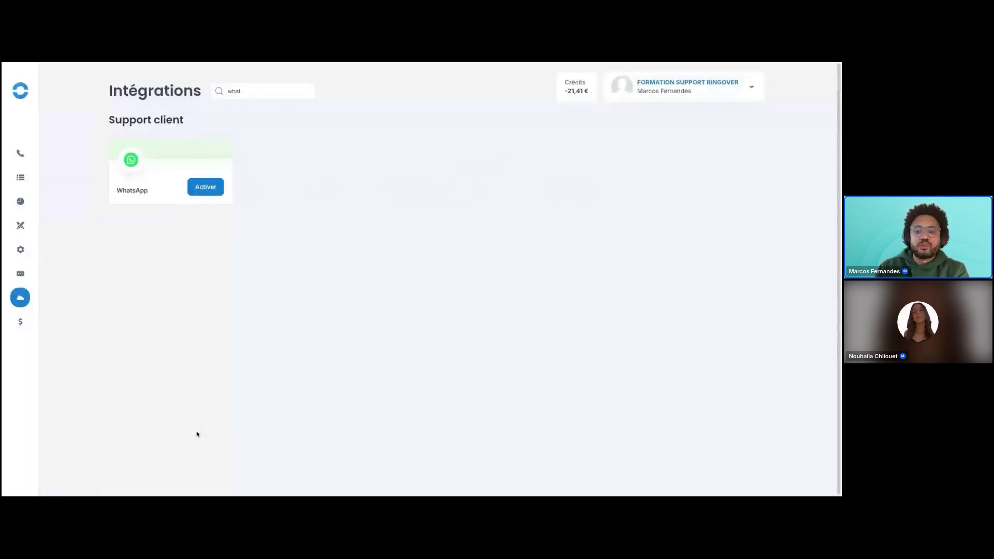
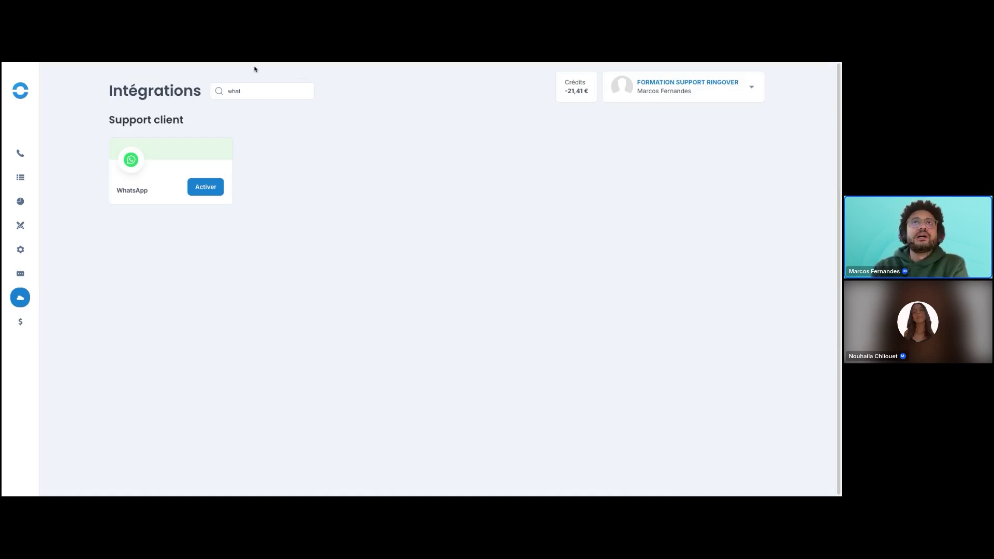
# Open the SMS messages page, showing a new SMS draft with sender and recipient numbers filled in.
pyautogui.click(456, 68)
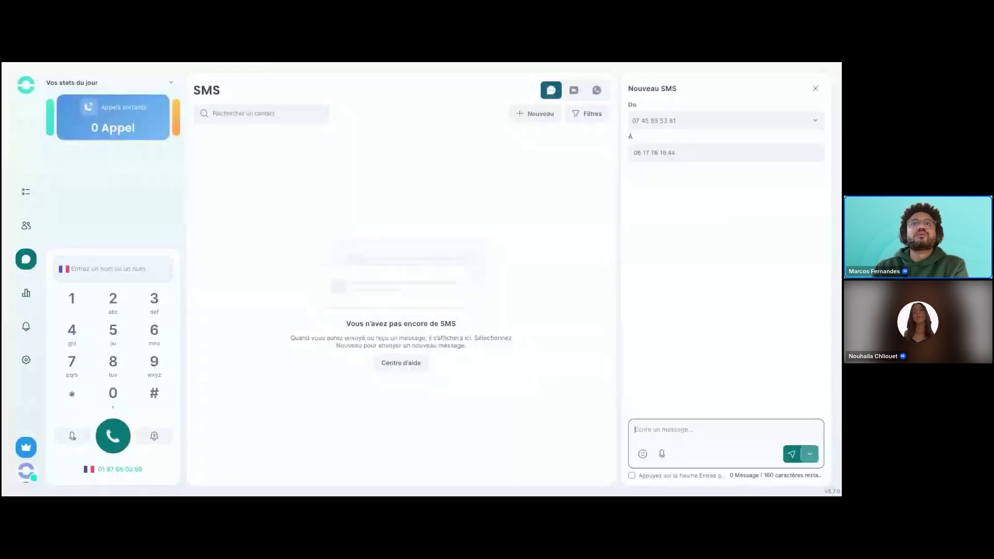
# Show the WhatsApp conversations list, then switch to the help centre's Webinaires page.
pyautogui.click(595, 90)
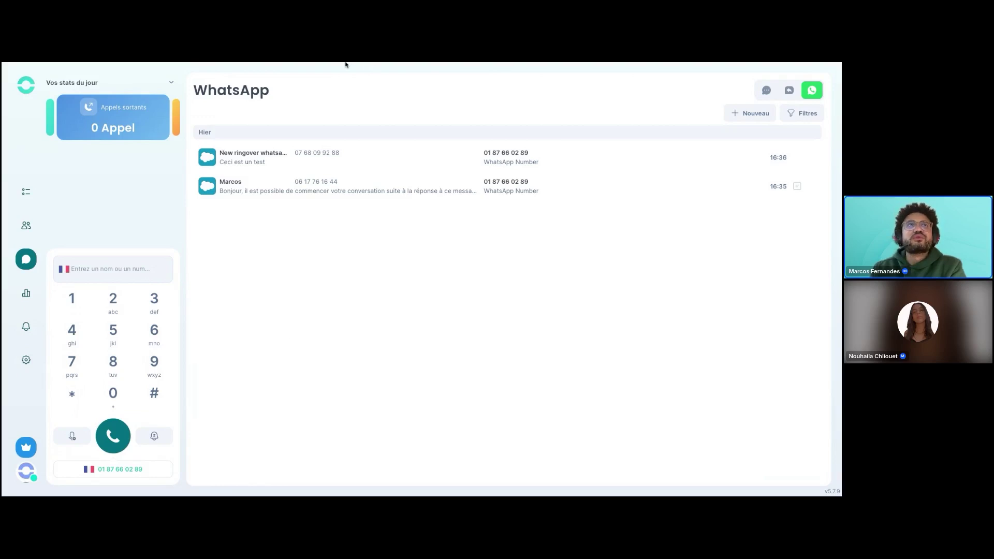
pyautogui.hotkey('alt', 'Tab')
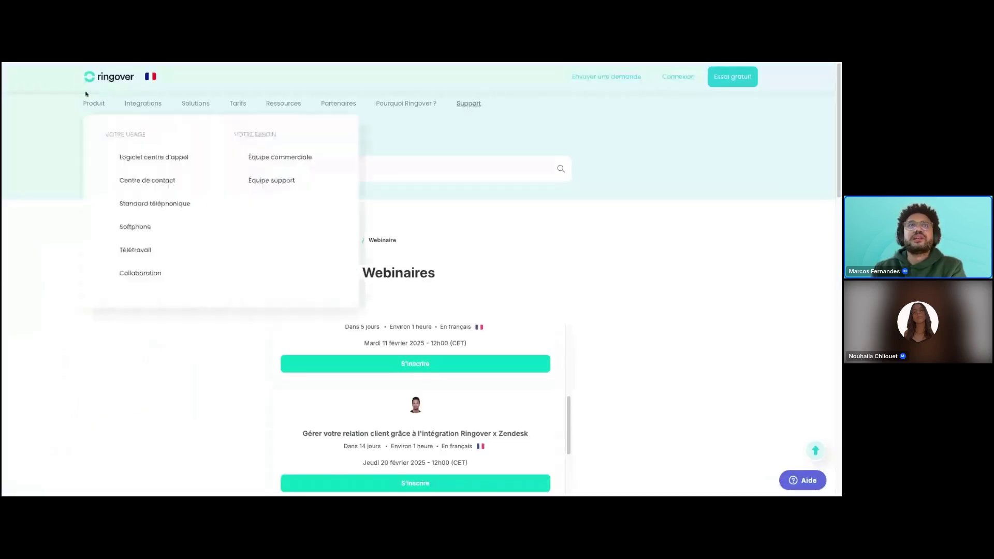
# Go to the help centre home page and scroll through its sections.
pyautogui.click(467, 103)
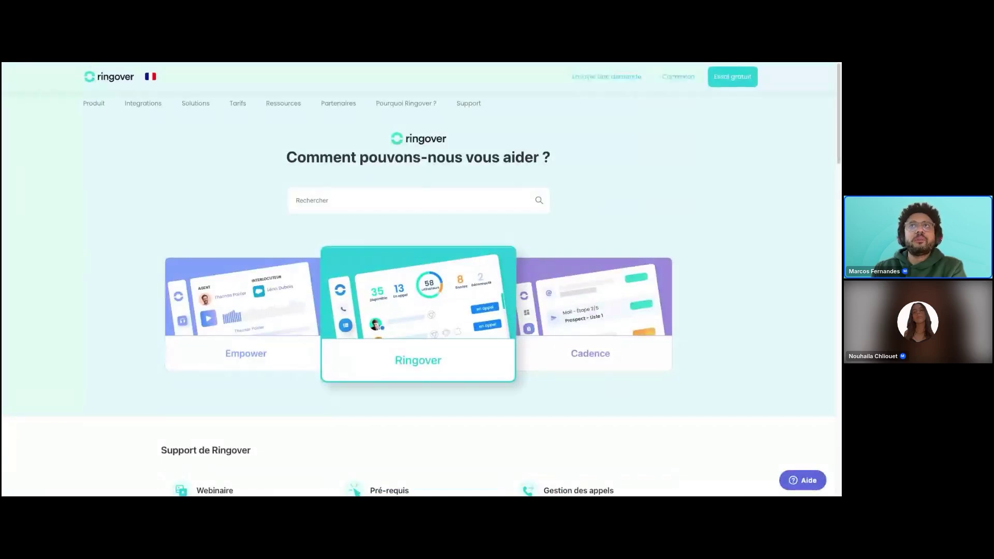
pyautogui.scroll(-3, 97, 219)
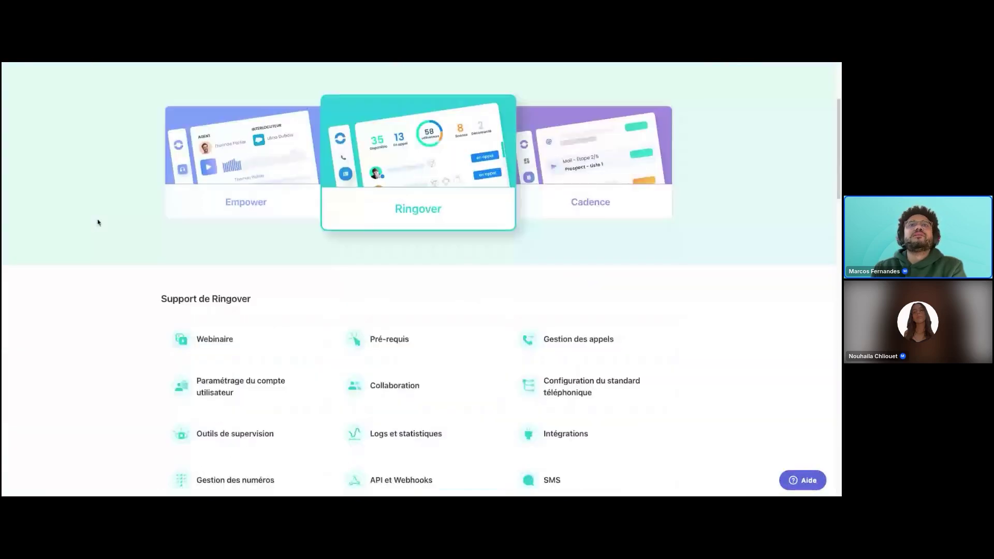
pyautogui.scroll(-5, 98, 222)
pyautogui.scroll(3, 98, 223)
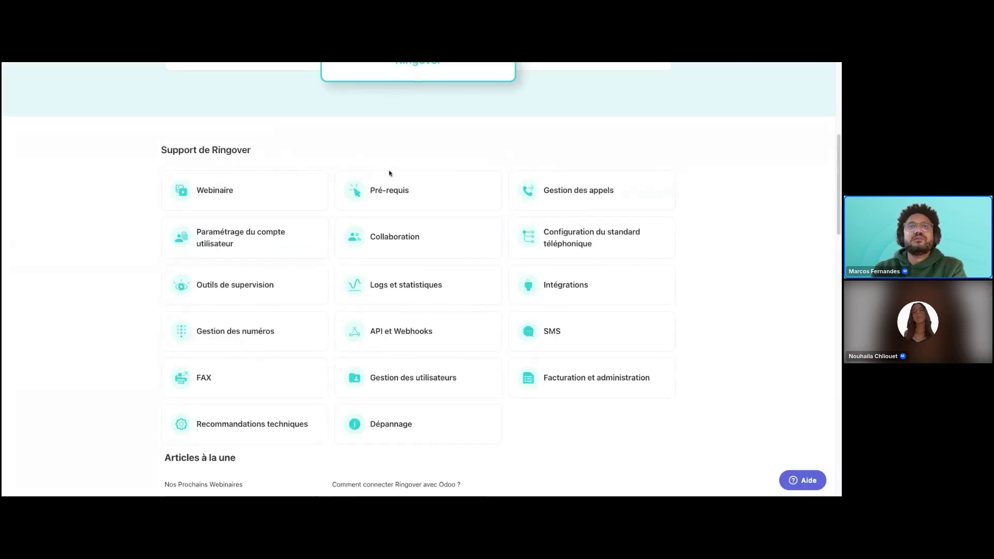
# Open the Webinaire category and its Nos Prochains Webinaires article listing the 6 February 2025 session.
pyautogui.click(196, 190)
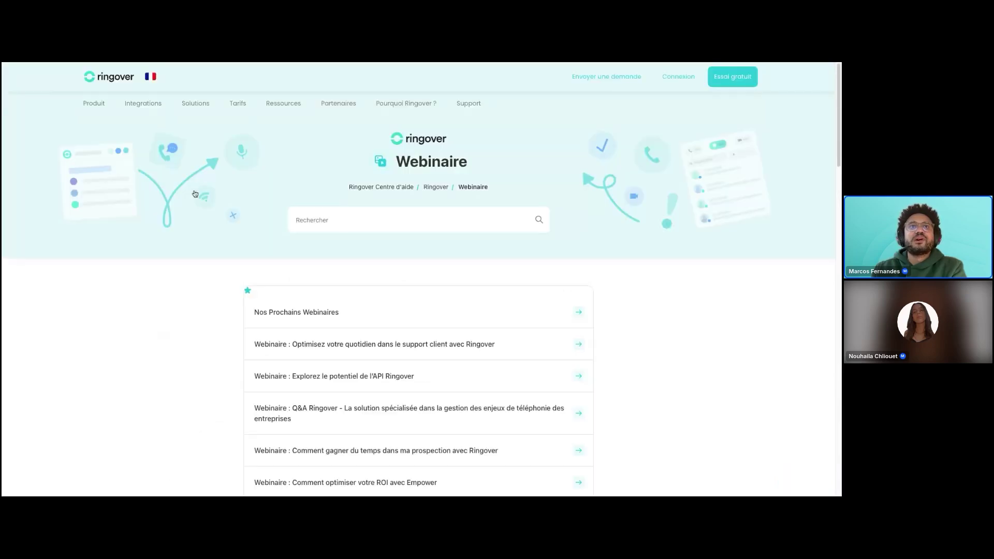
pyautogui.scroll(-5, 179, 363)
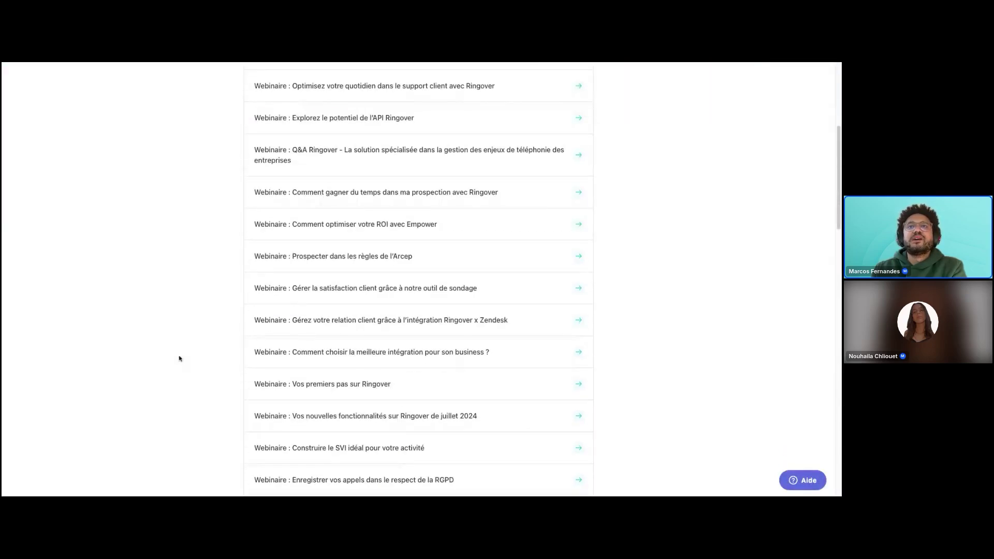
pyautogui.scroll(-10, 311, 357)
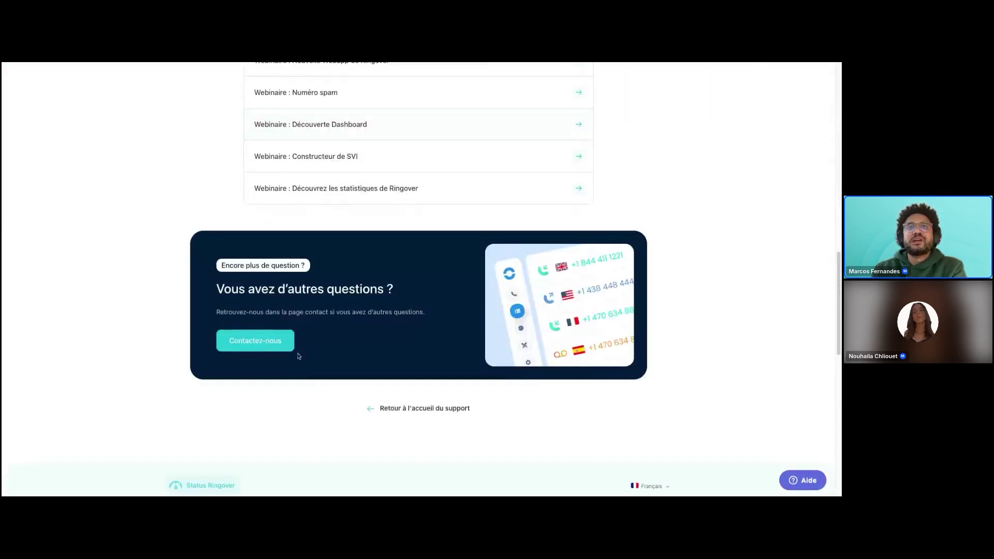
pyautogui.scroll(15, 300, 356)
pyautogui.scroll(2, 217, 303)
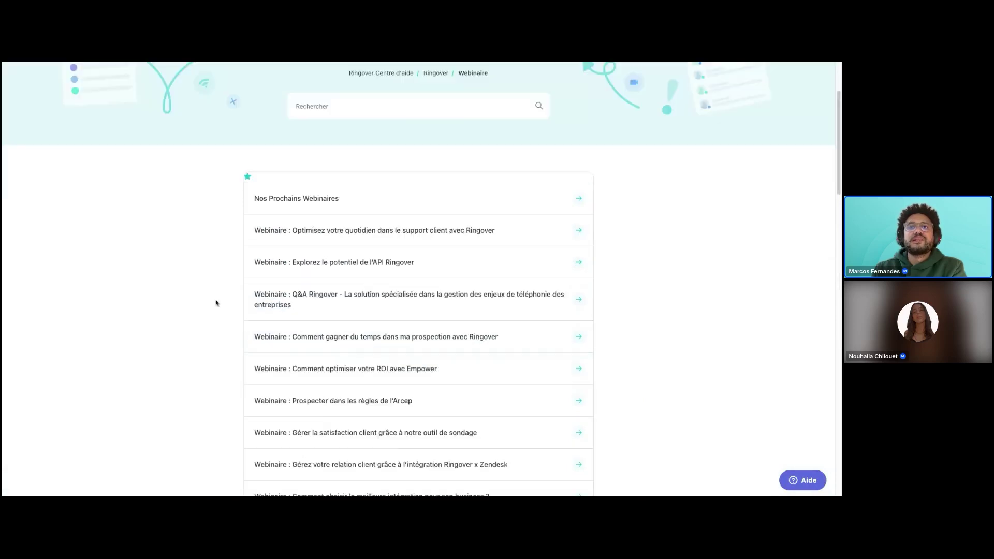
pyautogui.scroll(2, 216, 303)
pyautogui.click(321, 310)
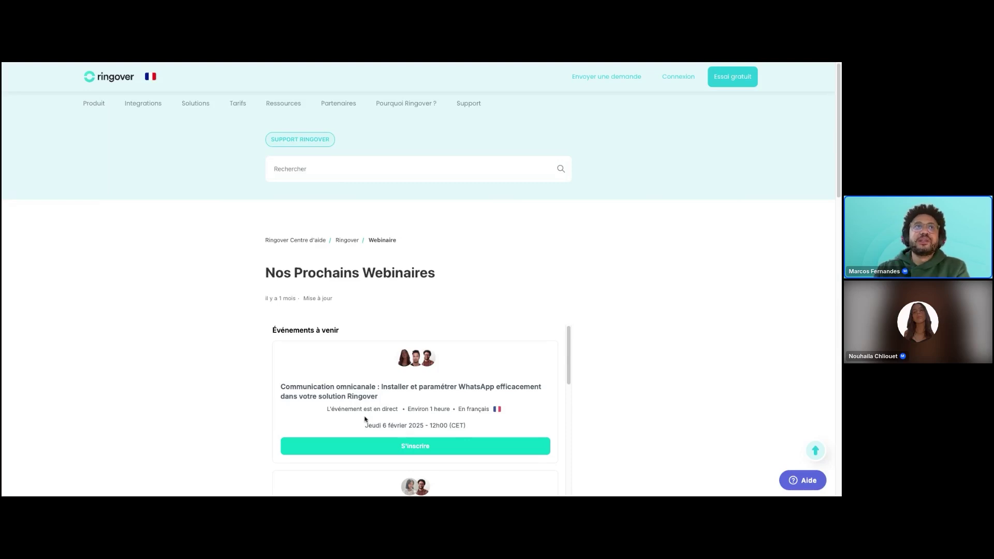
pyautogui.click(167, 63)
# Check the Communication omnicanale add-on's per-user monthly price in the Marketplace, then open Intégrations.
pyautogui.moveTo(28, 256)
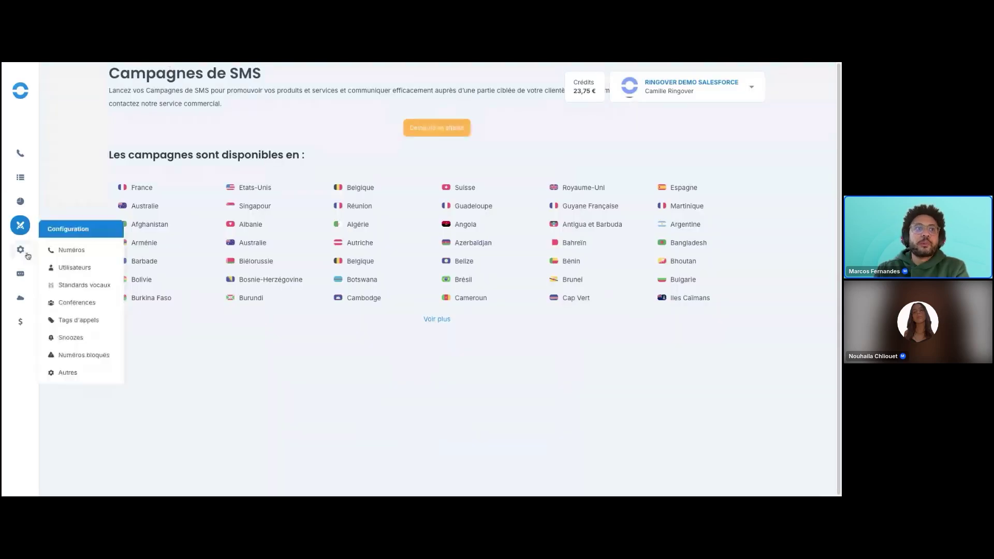
pyautogui.moveTo(21, 299)
pyautogui.click(76, 331)
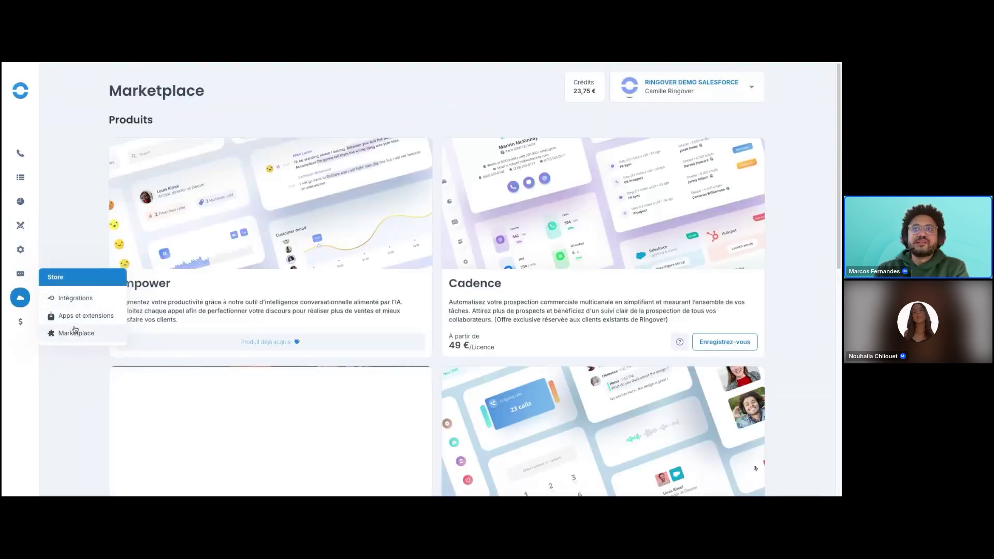
pyautogui.scroll(-9, 378, 300)
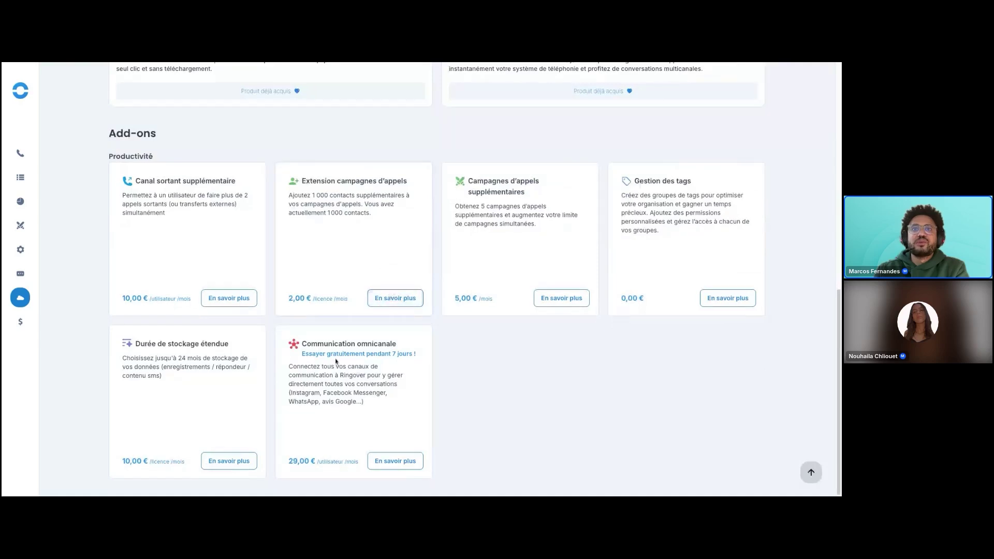
pyautogui.click(395, 461)
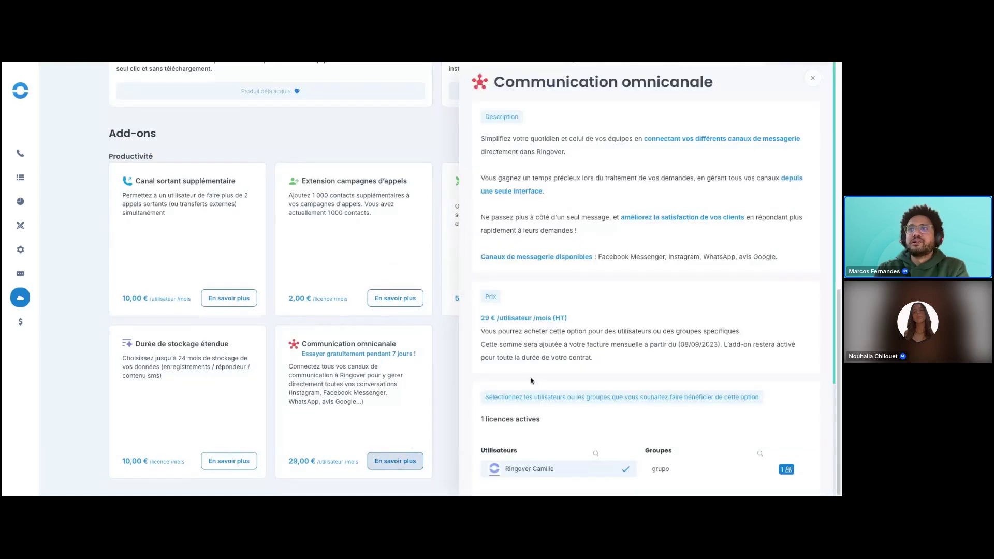
pyautogui.moveTo(481, 319); pyautogui.dragTo(555, 319)
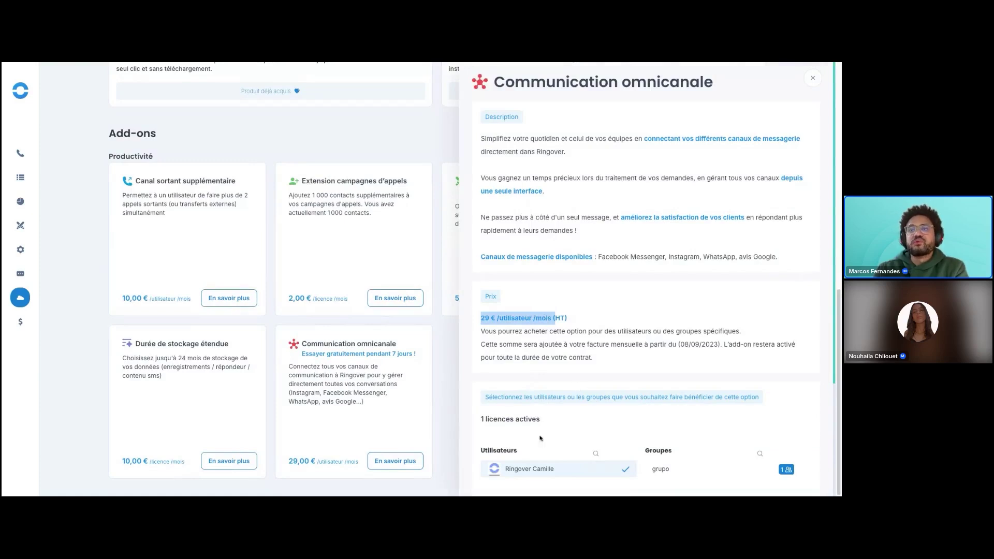
pyautogui.click(813, 78)
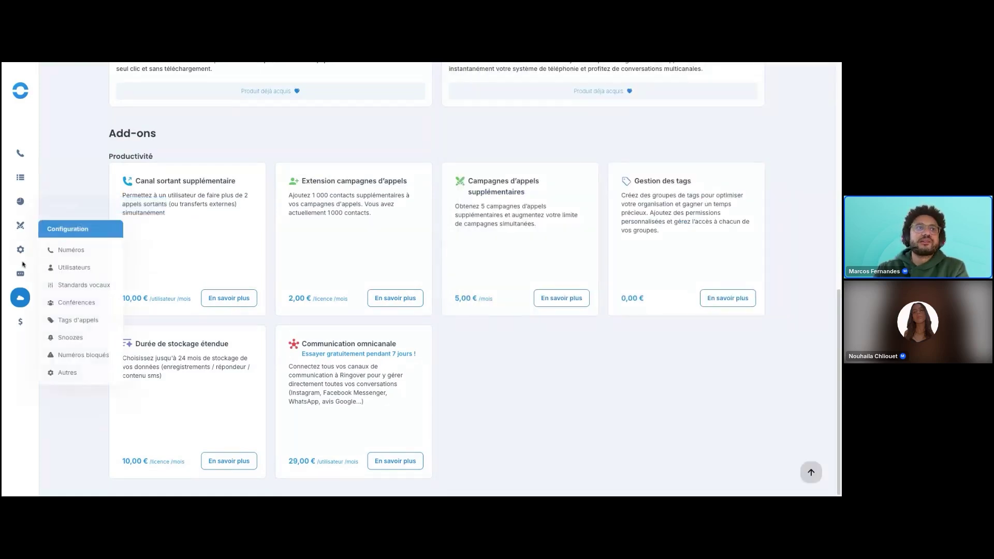
pyautogui.moveTo(20, 298)
pyautogui.click(54, 300)
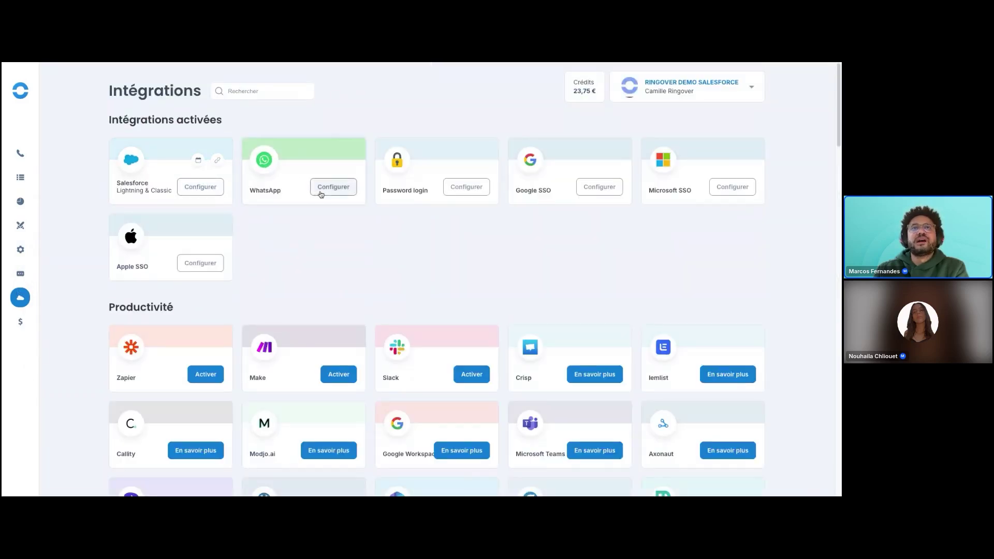
# Open the WhatsApp integration settings, view the number-request form, then dismiss the request prompt.
pyautogui.click(326, 192)
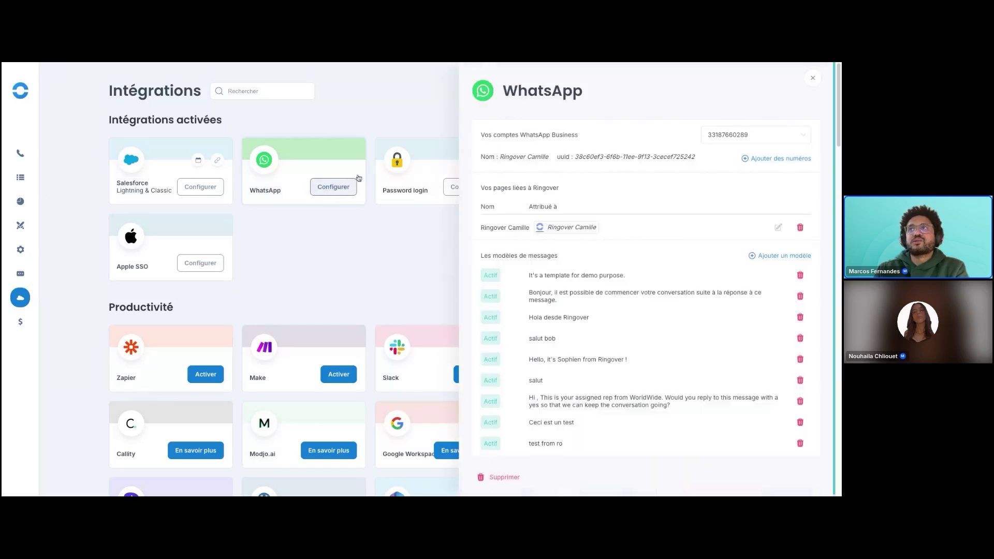
pyautogui.click(767, 159)
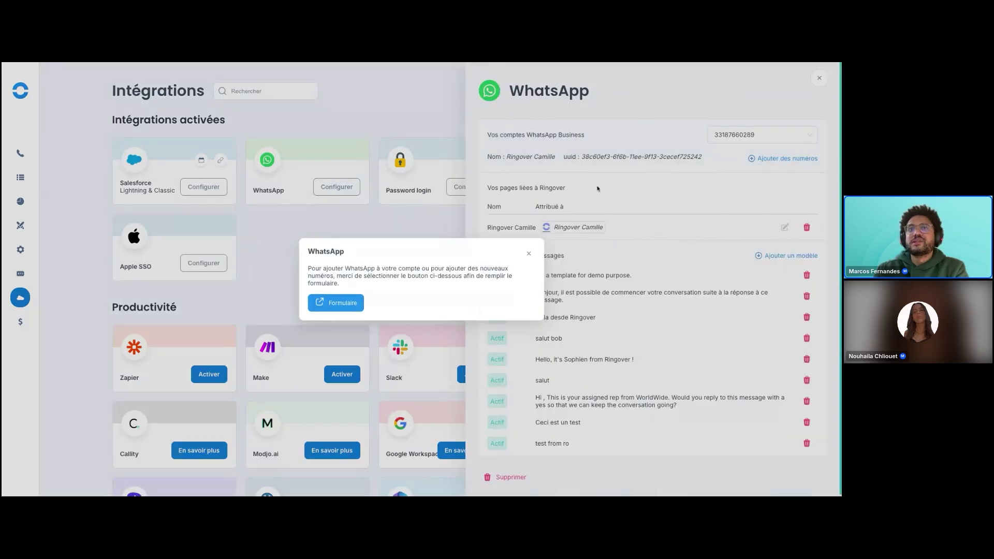
pyautogui.click(353, 303)
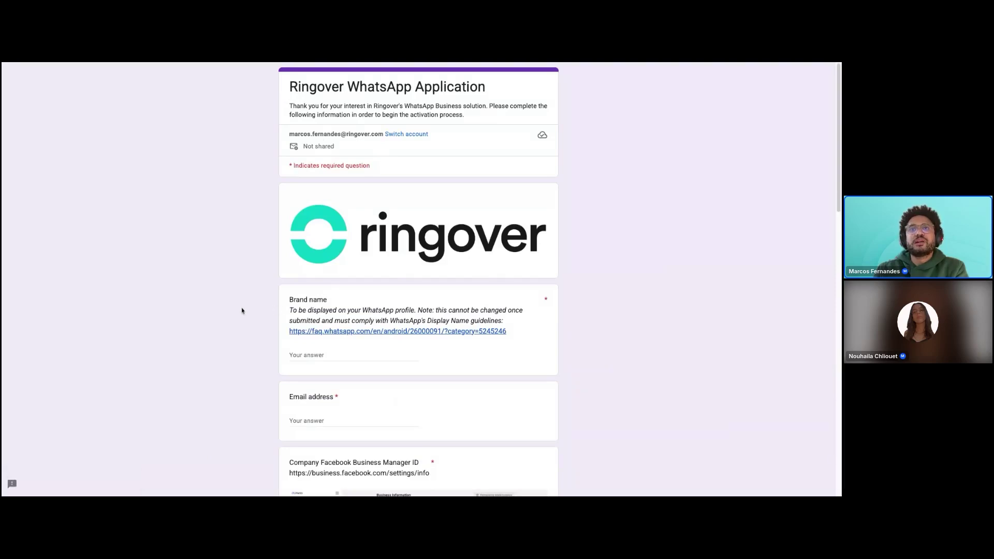
pyautogui.scroll(-10, 242, 310)
pyautogui.scroll(-7, 242, 311)
pyautogui.click(186, 63)
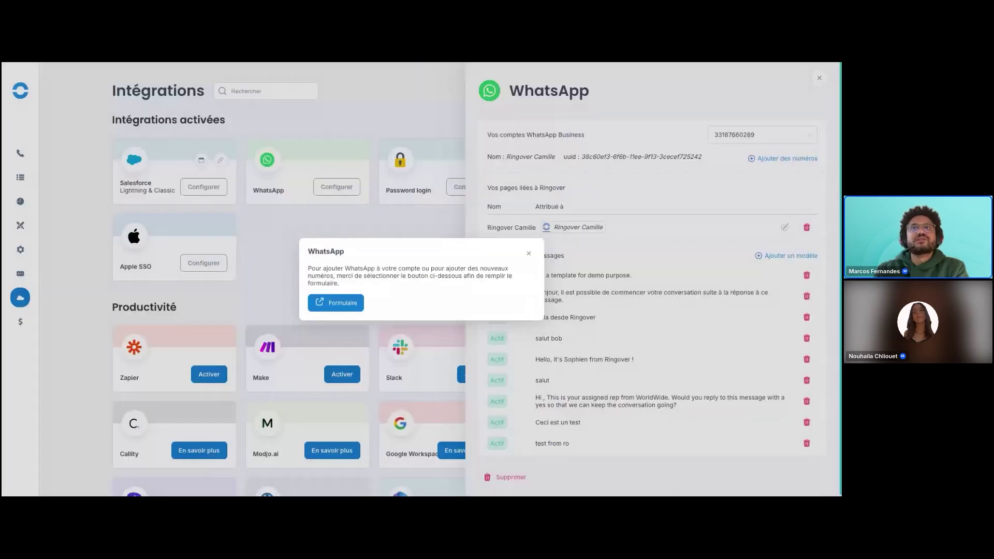
pyautogui.click(529, 255)
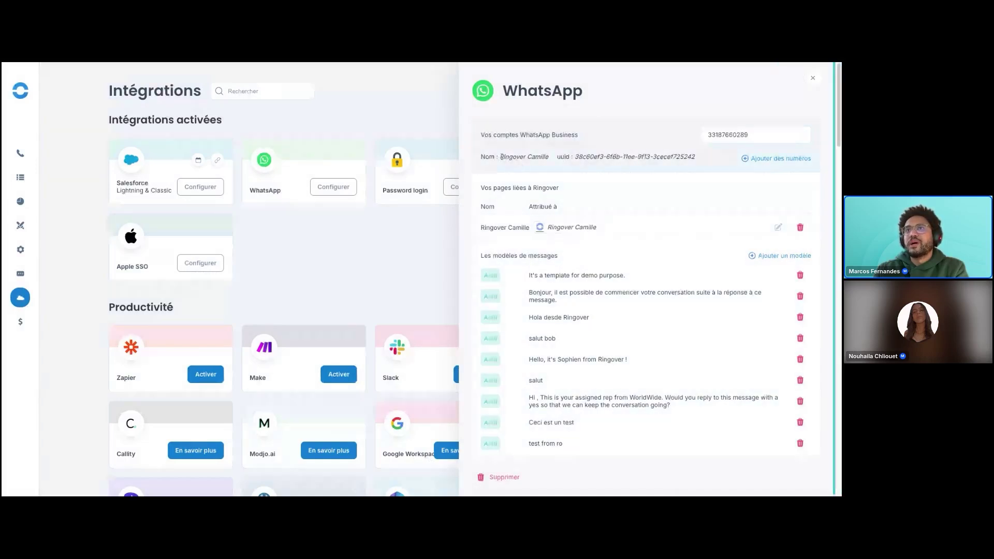
# Review the linked Ringover page assignment, then close and reopen the WhatsApp settings.
pyautogui.click(778, 227)
pyautogui.click(539, 183)
pyautogui.scroll(-1, 539, 319)
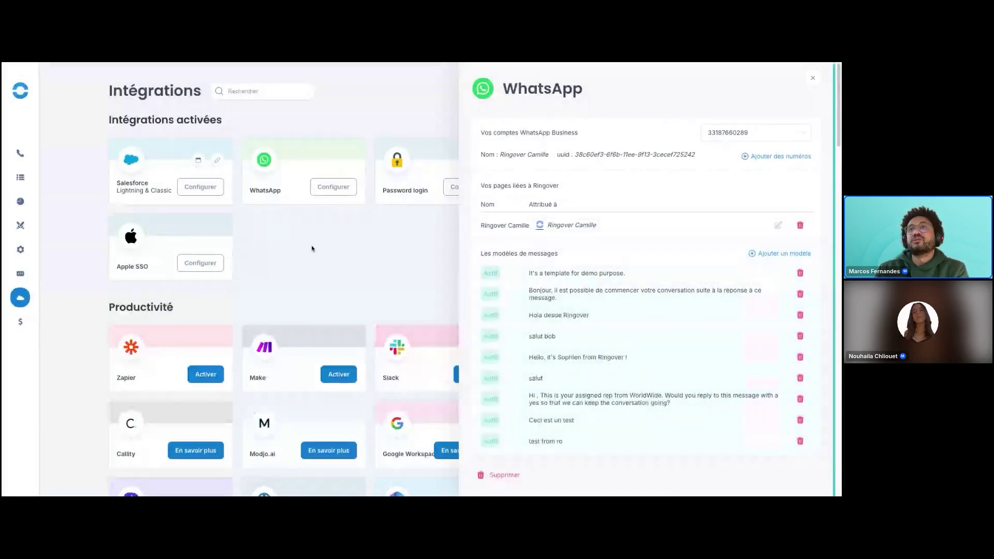
pyautogui.click(813, 78)
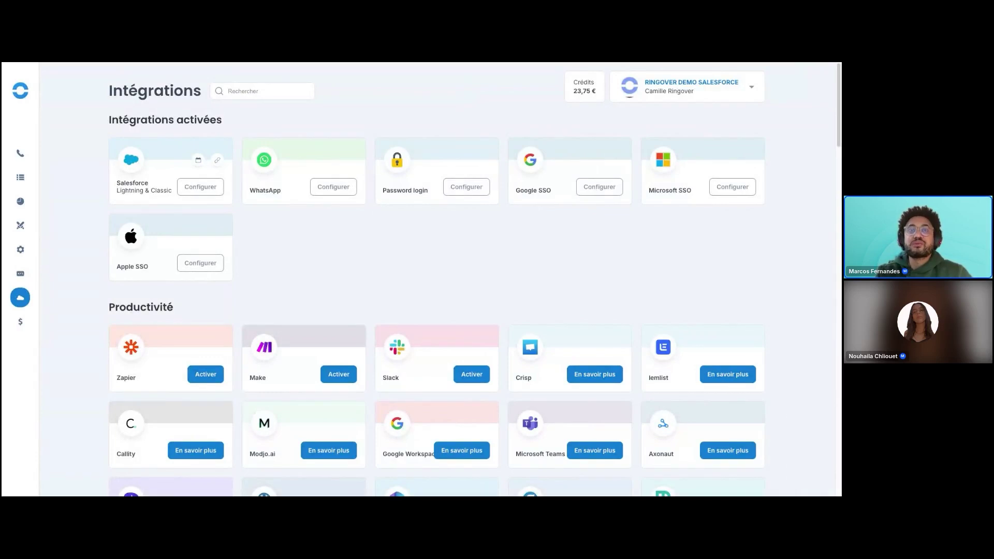
pyautogui.click(325, 193)
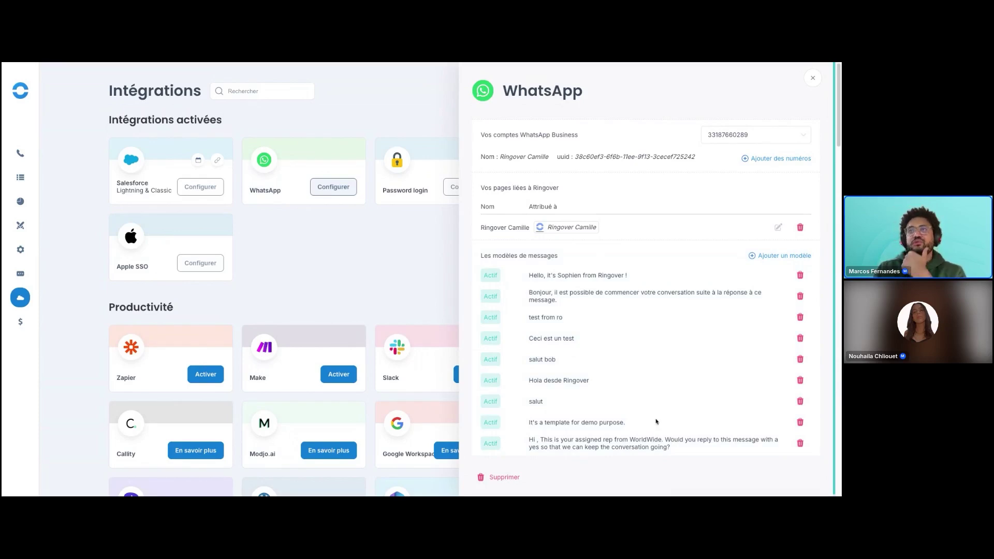
# Close the WhatsApp settings and go to Contactez-nous from the account menu.
pyautogui.click(813, 77)
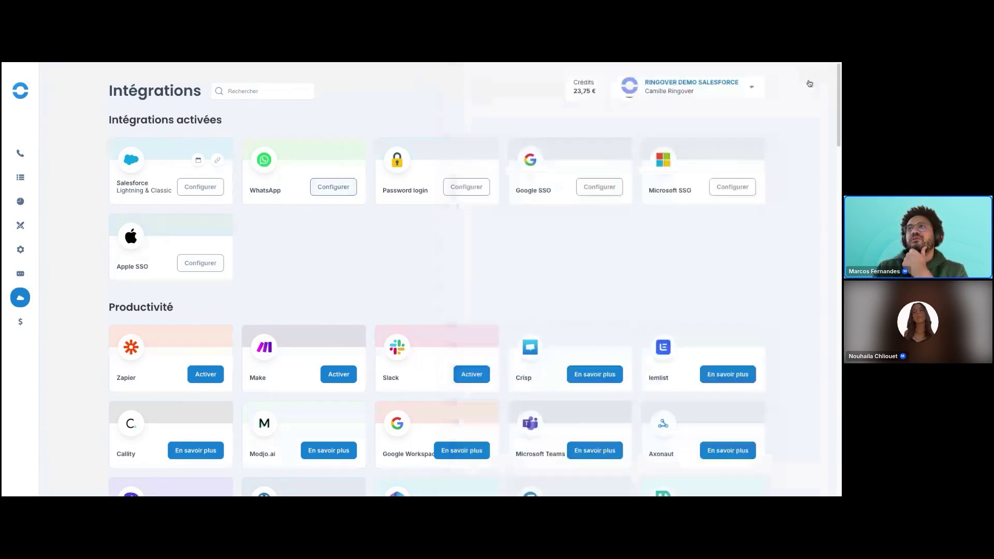
pyautogui.click(753, 91)
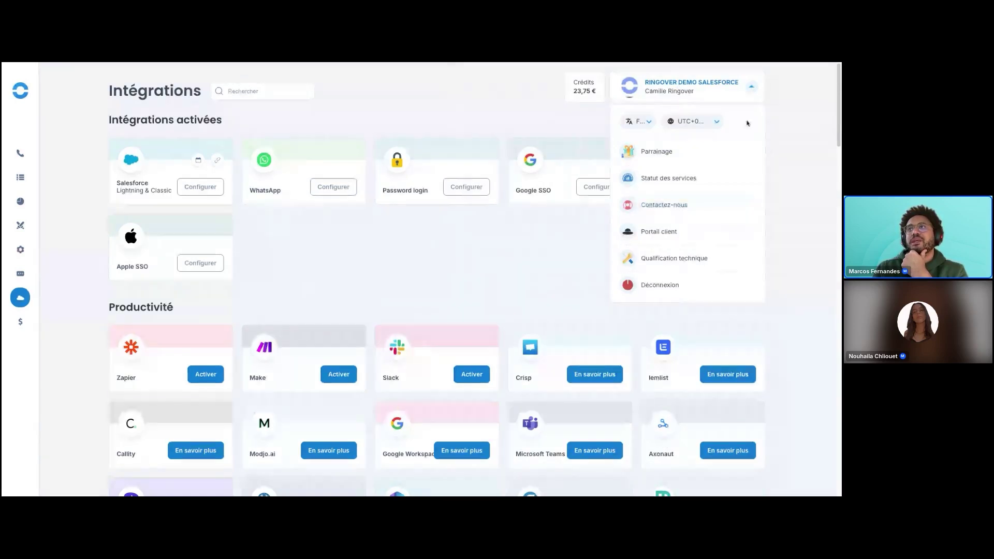
pyautogui.click(754, 91)
pyautogui.click(753, 92)
pyautogui.click(681, 205)
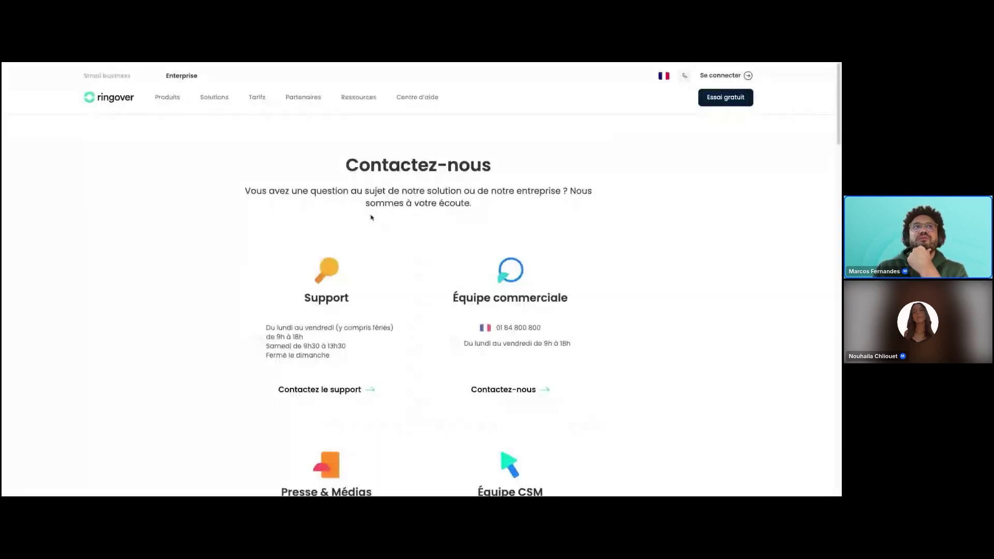
# Look at the support request form's request types, then return to the help-centre home page.
pyautogui.scroll(-1, 339, 344)
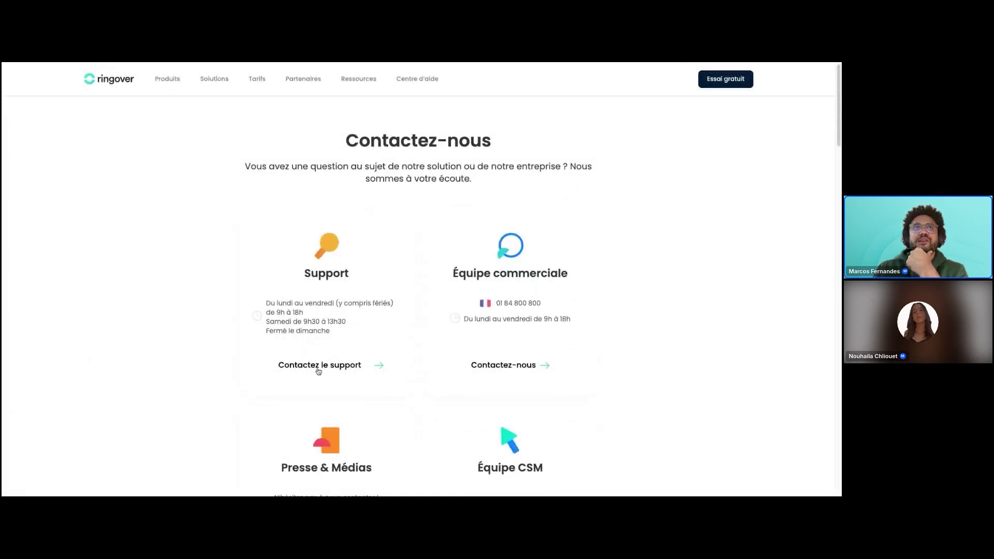
pyautogui.click(328, 368)
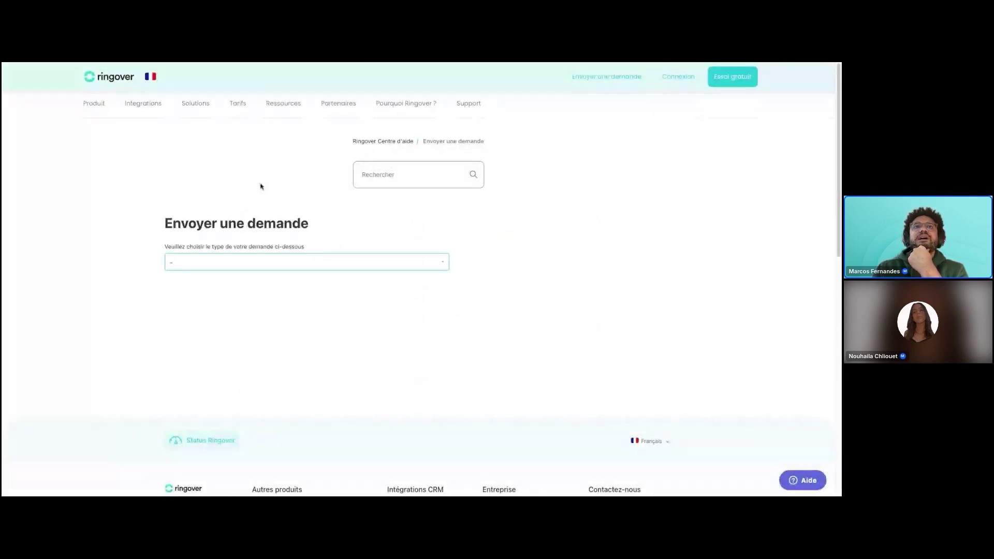
pyautogui.click(234, 262)
pyautogui.click(280, 203)
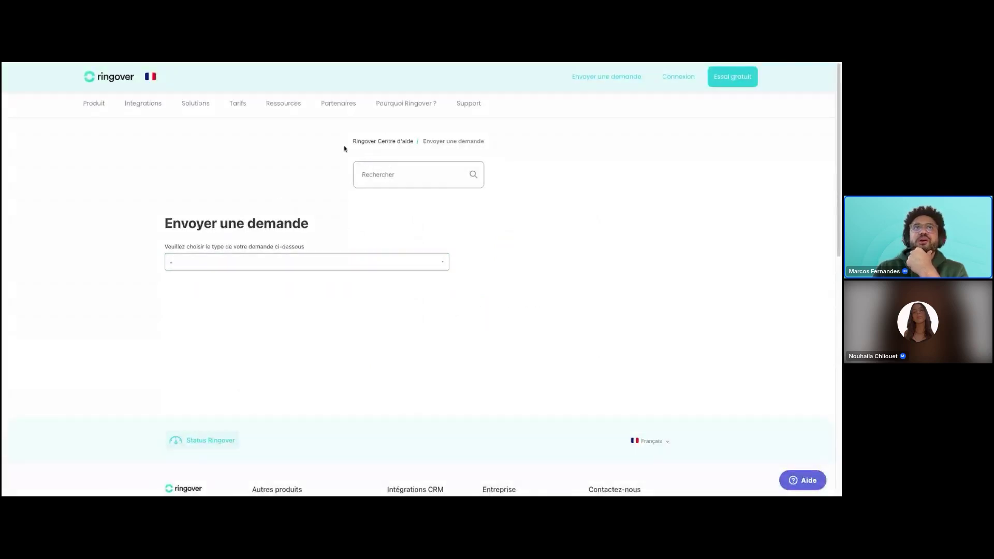
pyautogui.click(476, 107)
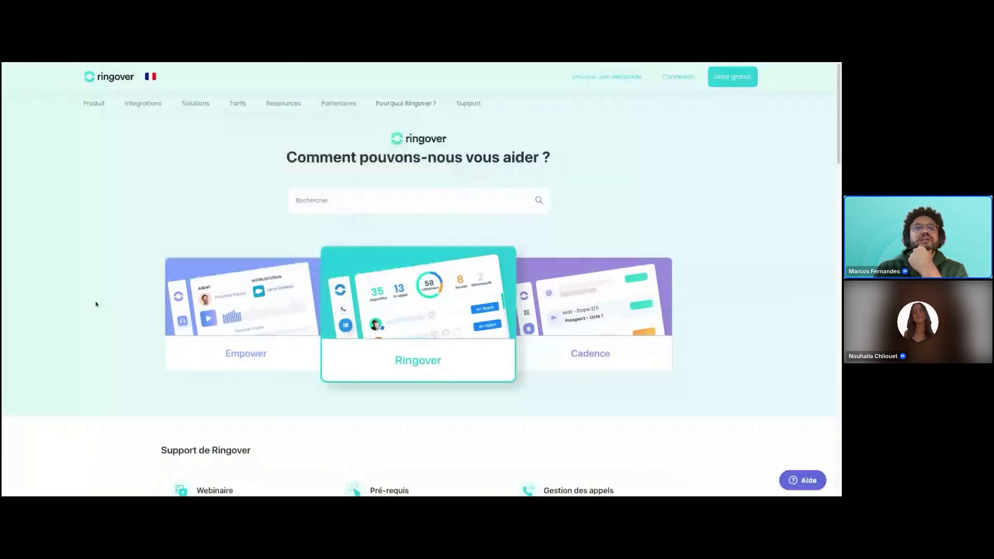
# Browse the help centre's Webinaire category listing, then return to the WhatsApp conversations.
pyautogui.scroll(-2, 104, 305)
pyautogui.scroll(-5, 104, 307)
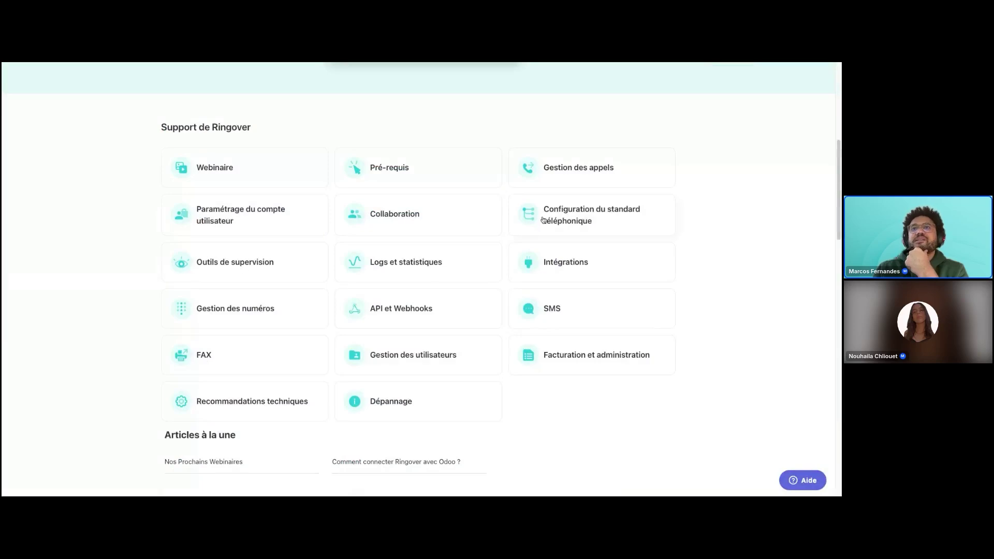
pyautogui.click(219, 170)
pyautogui.scroll(-3, 194, 313)
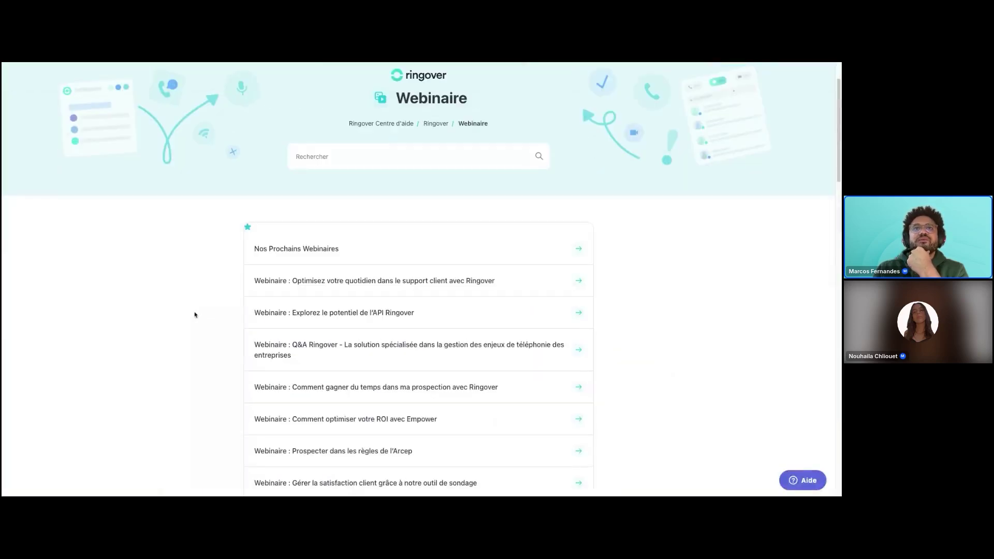
pyautogui.scroll(-10, 337, 306)
pyautogui.scroll(12, 339, 309)
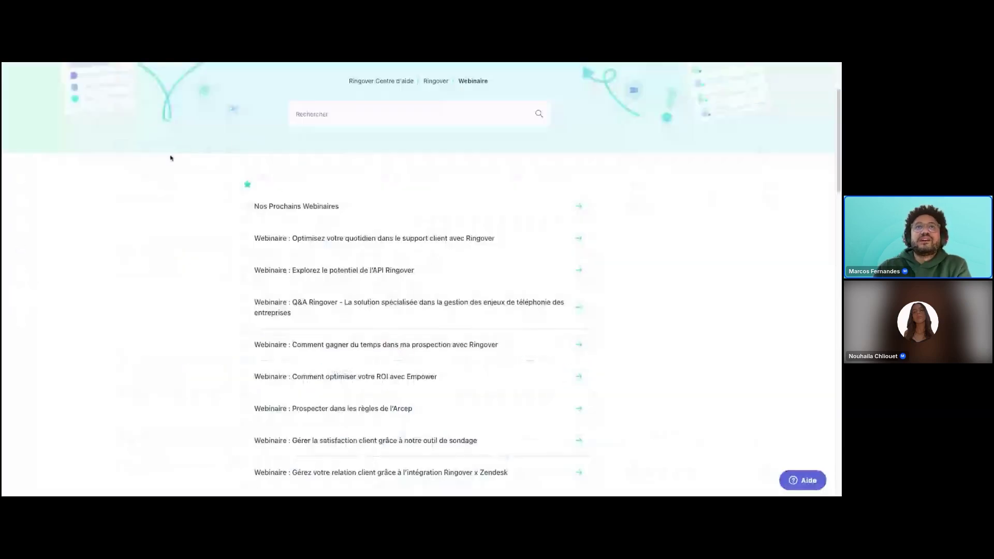
pyautogui.scroll(3, 174, 170)
pyautogui.moveTo(153, 107)
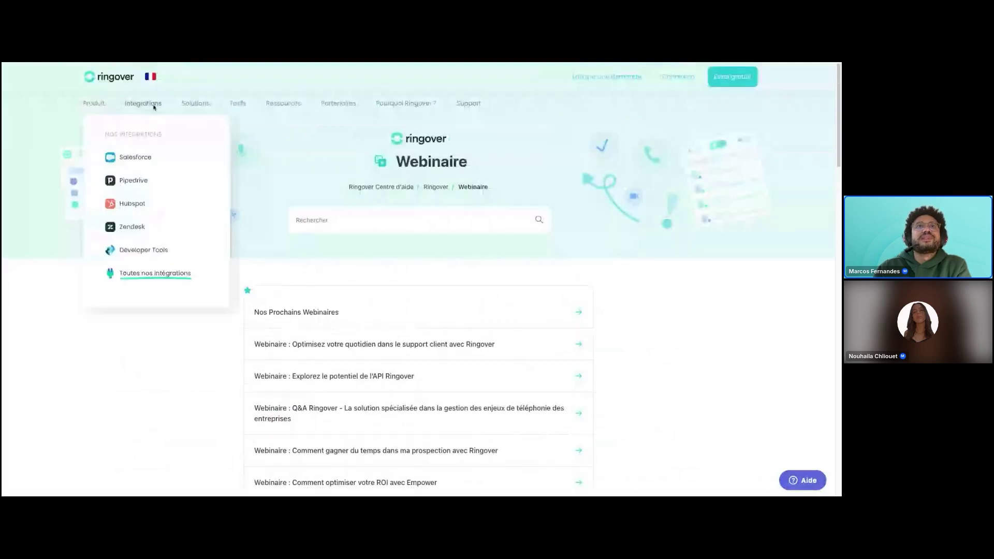
pyautogui.click(403, 63)
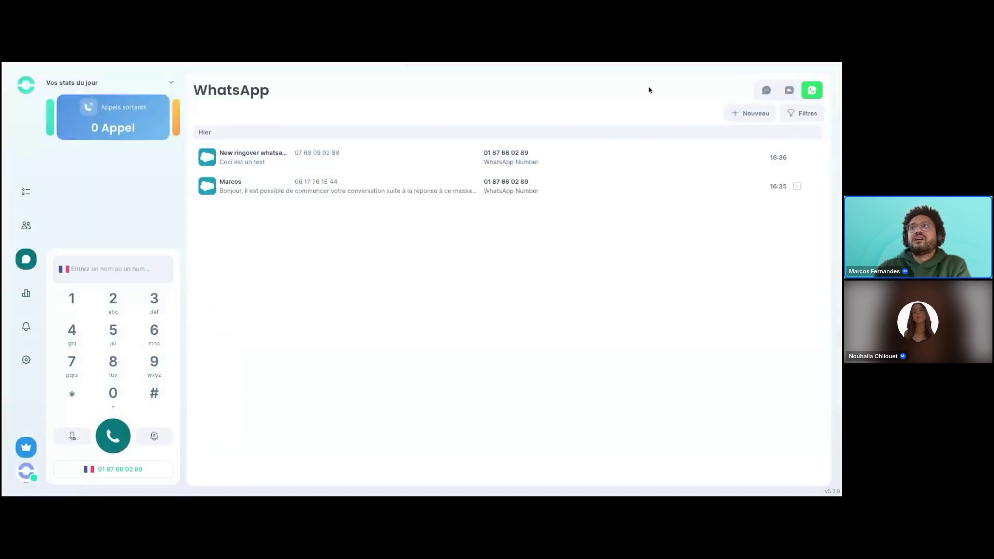
pyautogui.click(767, 90)
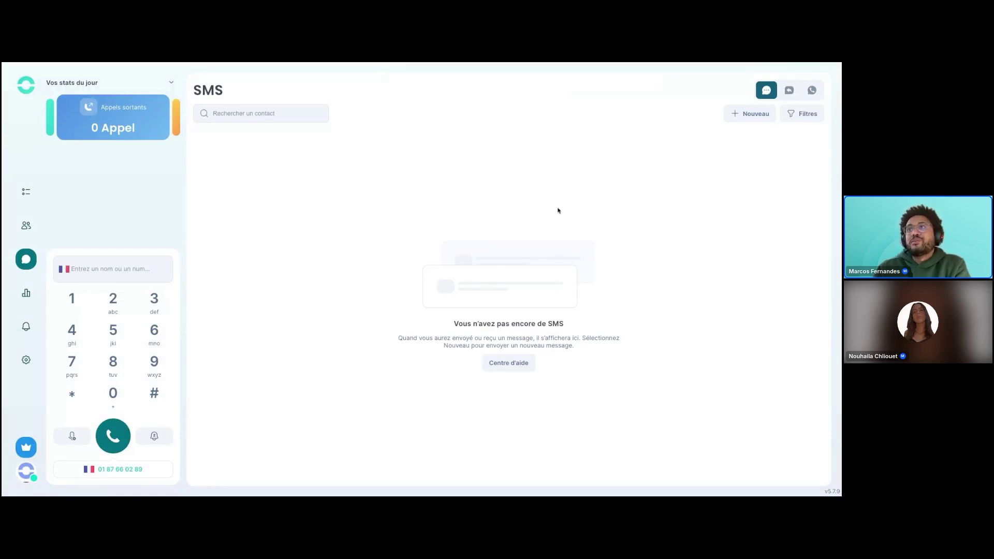
pyautogui.click(791, 96)
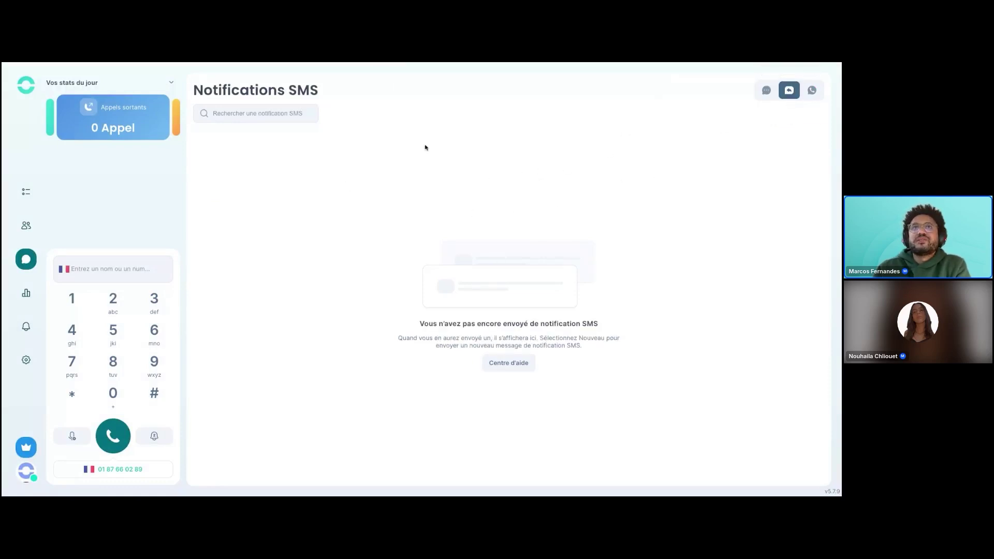
pyautogui.click(812, 92)
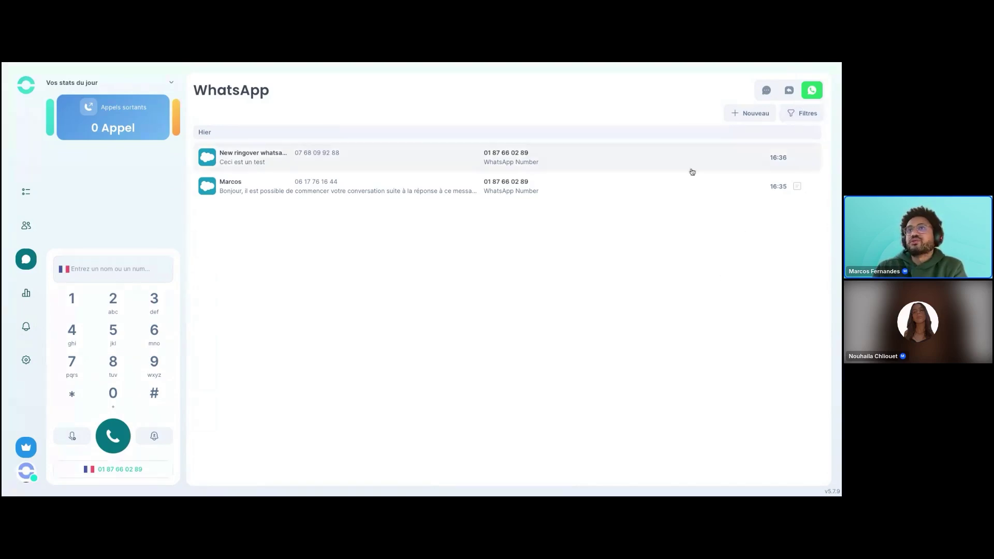
# View notes on both WhatsApp conversations, then close the notes panel to show only WhatsApp chats.
pyautogui.click(440, 157)
pyautogui.click(762, 117)
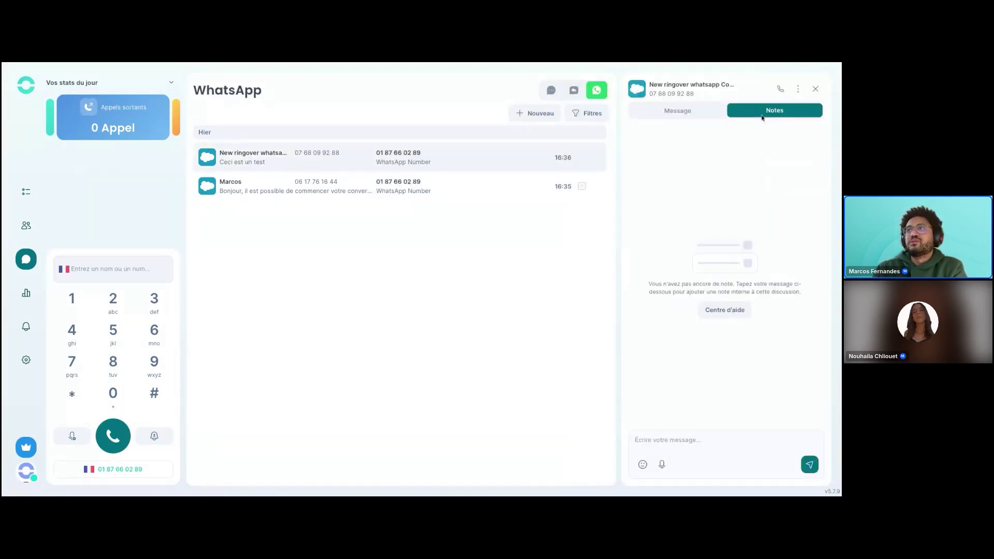
pyautogui.click(386, 195)
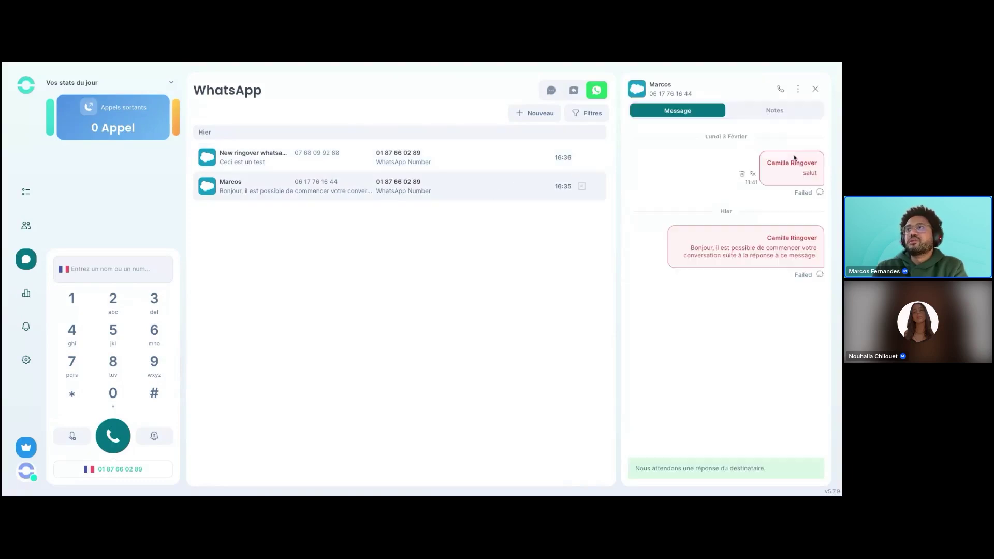
pyautogui.click(789, 109)
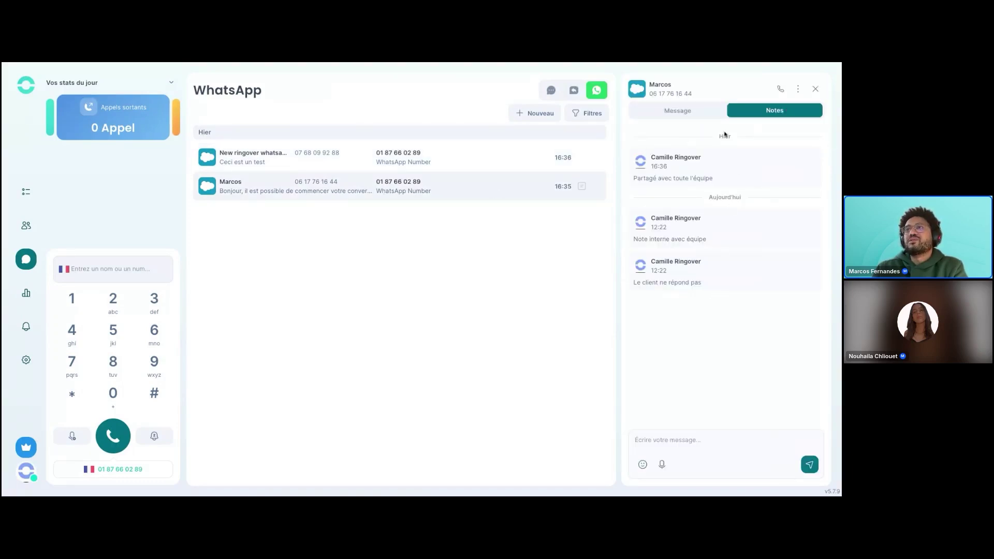
pyautogui.click(816, 90)
pyautogui.click(816, 89)
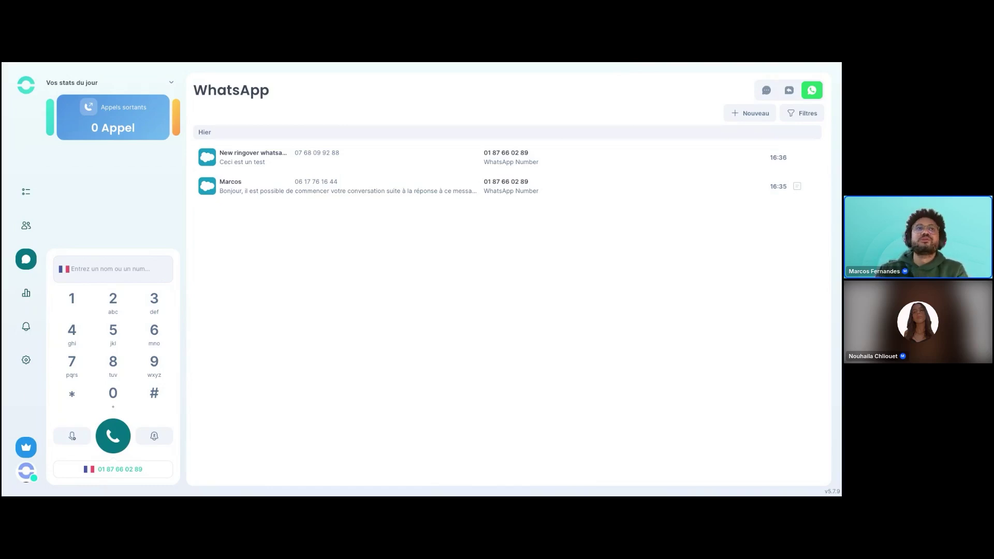
# Open the Marketplace from Intégrations, showing Empower acquired and Cadence from 49 € per licence.
pyautogui.click(120, 63)
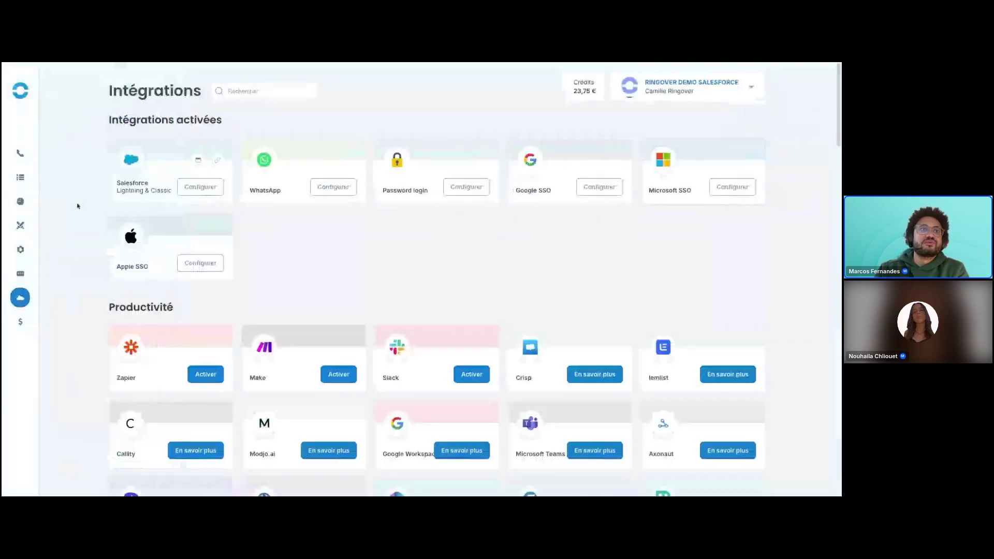
pyautogui.moveTo(18, 259)
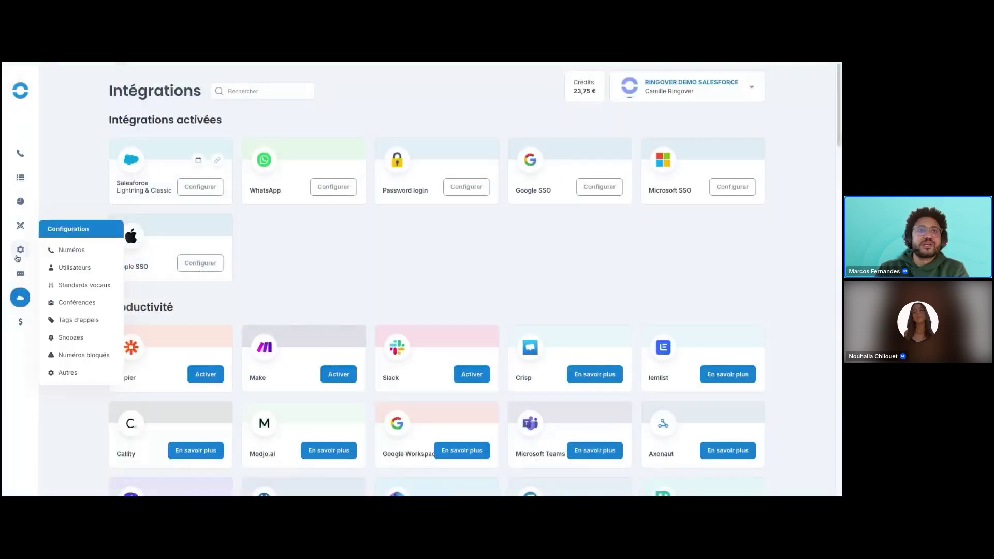
pyautogui.moveTo(30, 314)
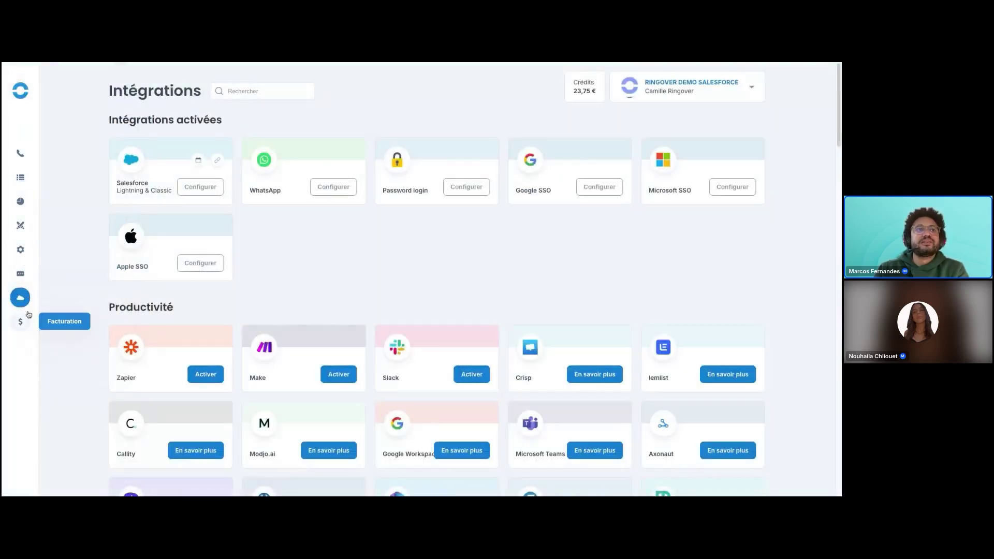
pyautogui.click(69, 332)
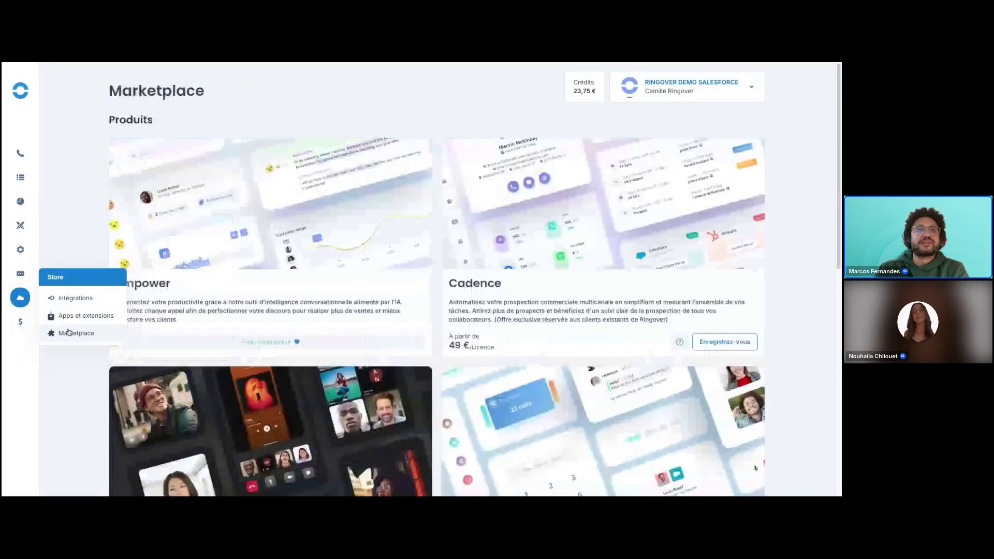
pyautogui.scroll(-10, 68, 274)
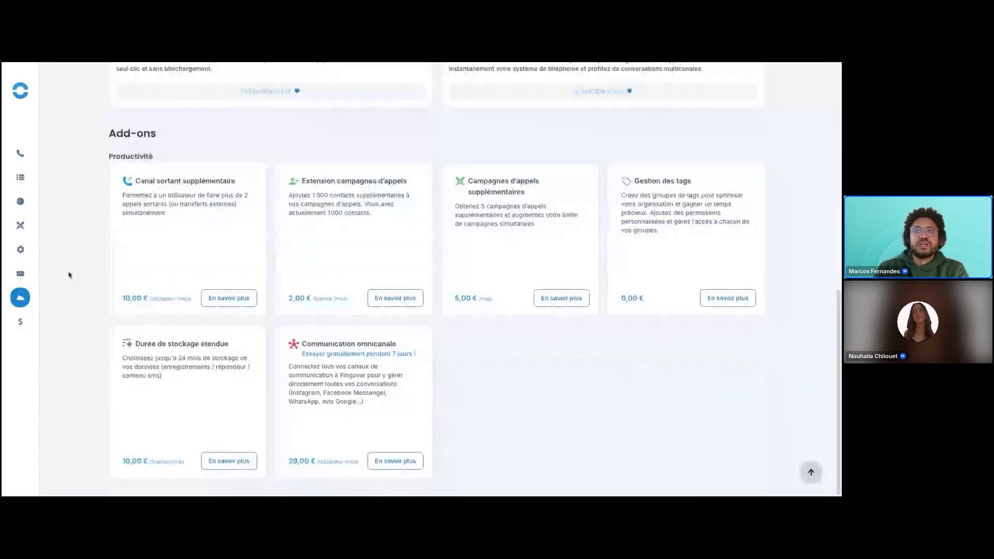
pyautogui.scroll(10, 70, 275)
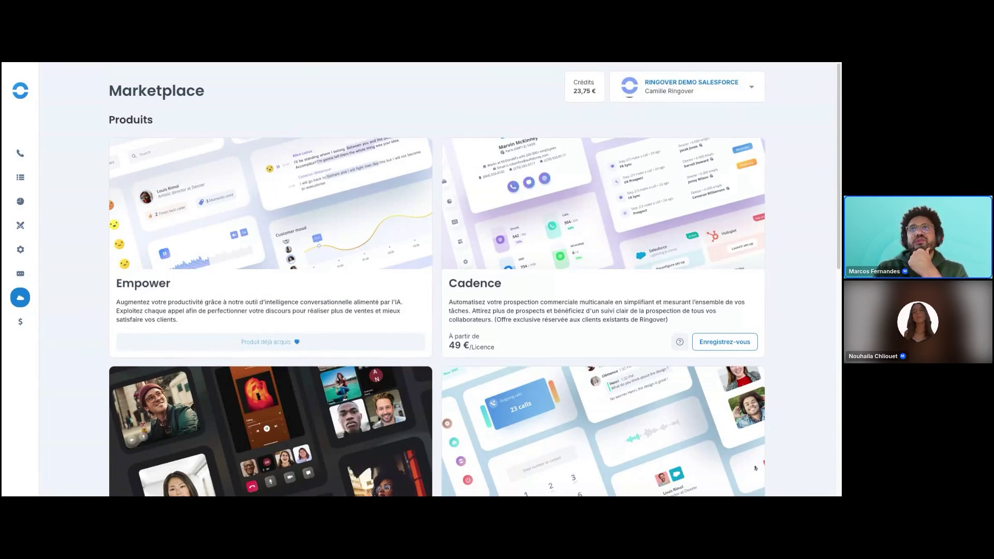
pyautogui.hotkey('ctrl', 'Tab')
pyautogui.hotkey('ctrl', 'Tab')
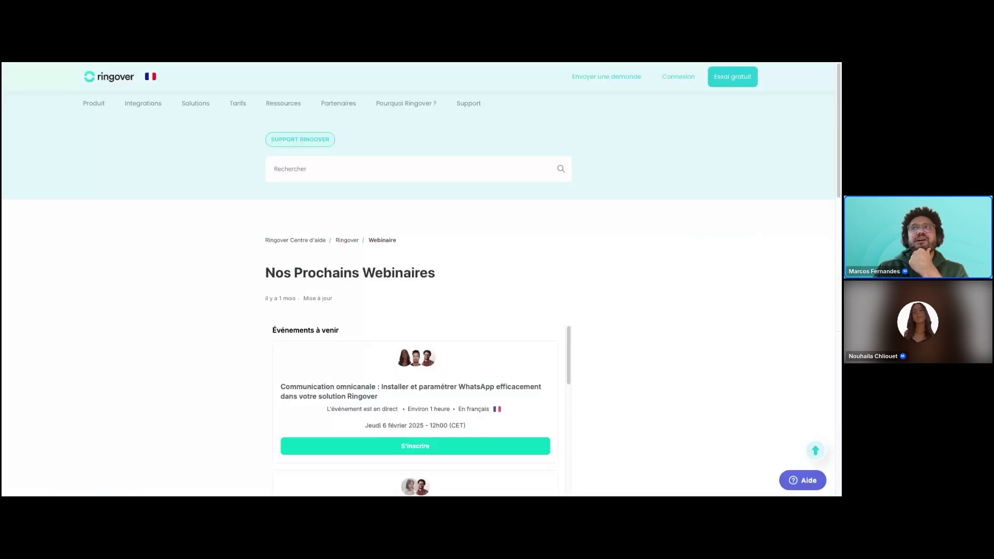
# Cycle through browser tabs and open a new one to reach the Bienvenue chez Ringover onboarding page.
pyautogui.hotkey('ctrl', 'shift', 'Tab')
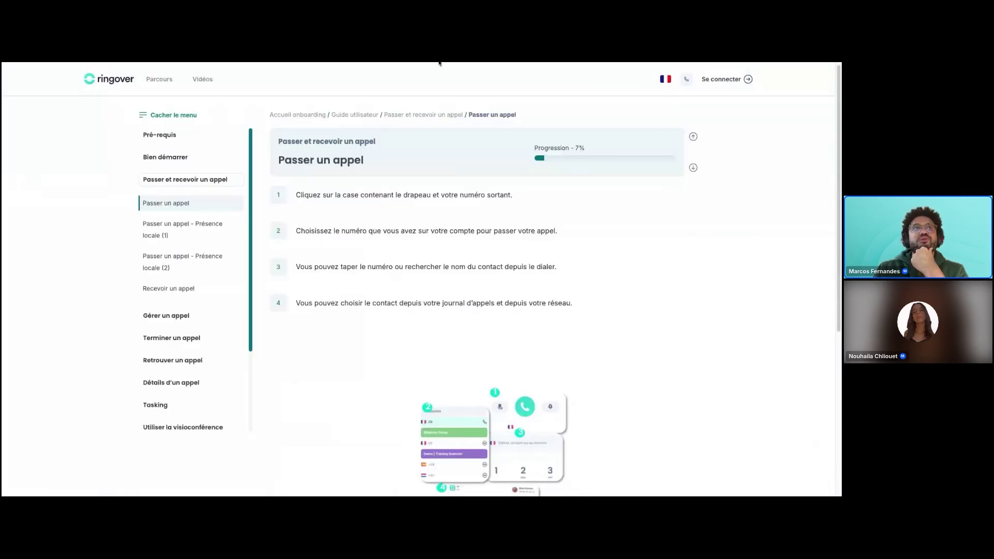
pyautogui.moveTo(176, 86)
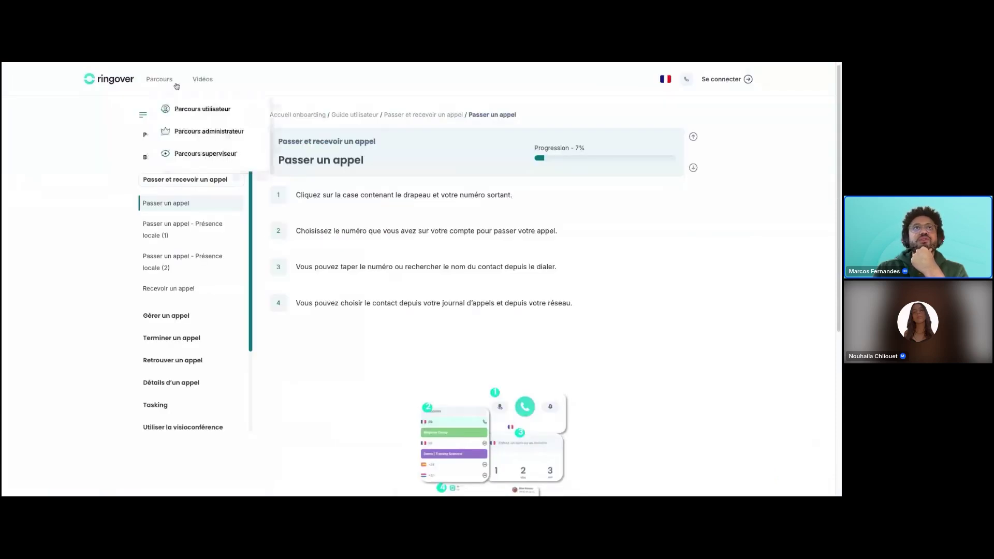
pyautogui.hotkey('ctrl', 'Tab')
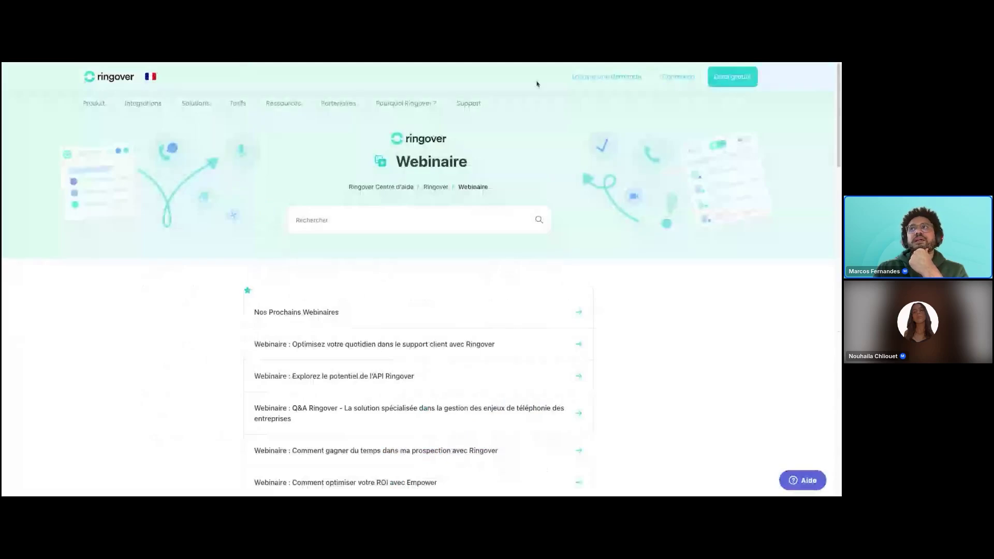
pyautogui.hotkey('ctrl', 't')
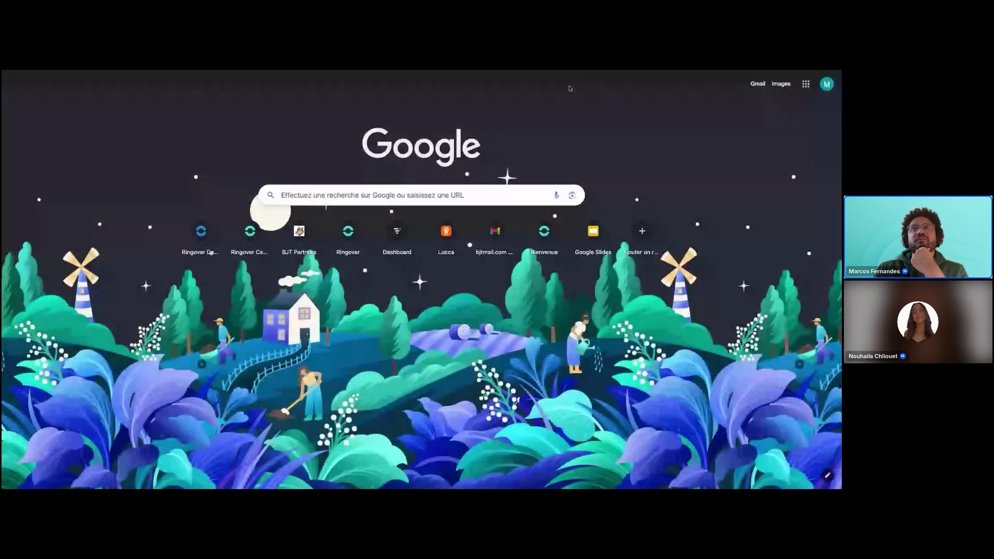
pyautogui.press('Return')
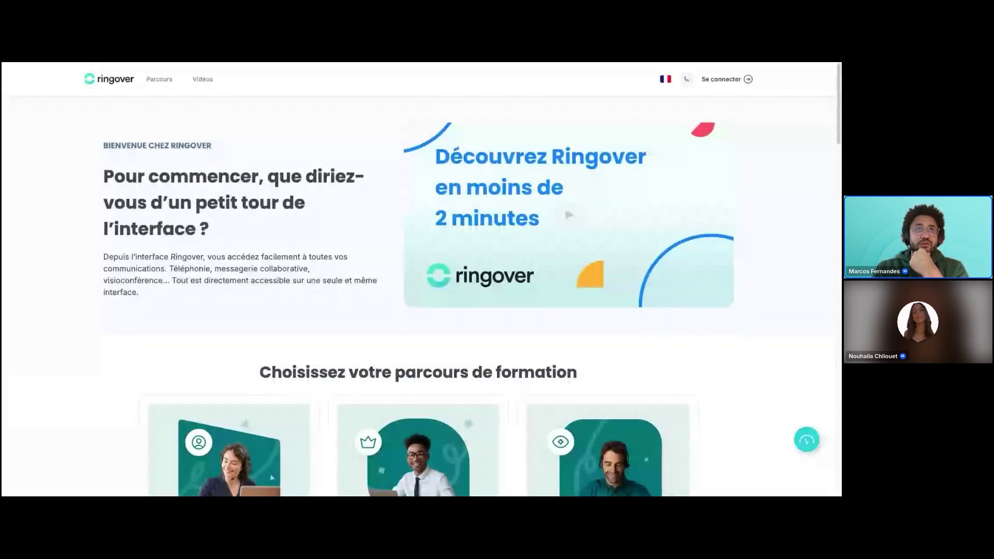
# Go from Parcours to the Vidéos page and browse the tutorial videos.
pyautogui.click(153, 81)
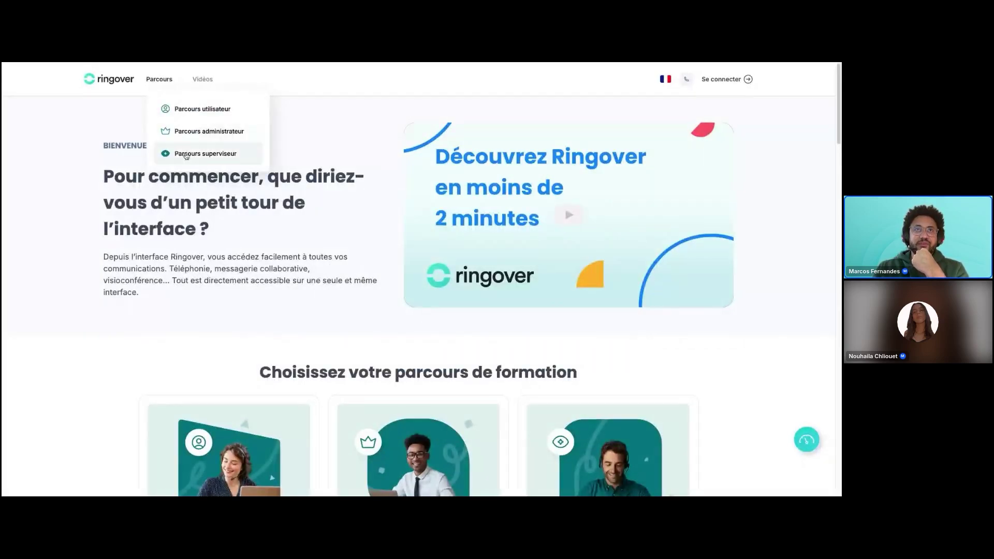
pyautogui.click(204, 80)
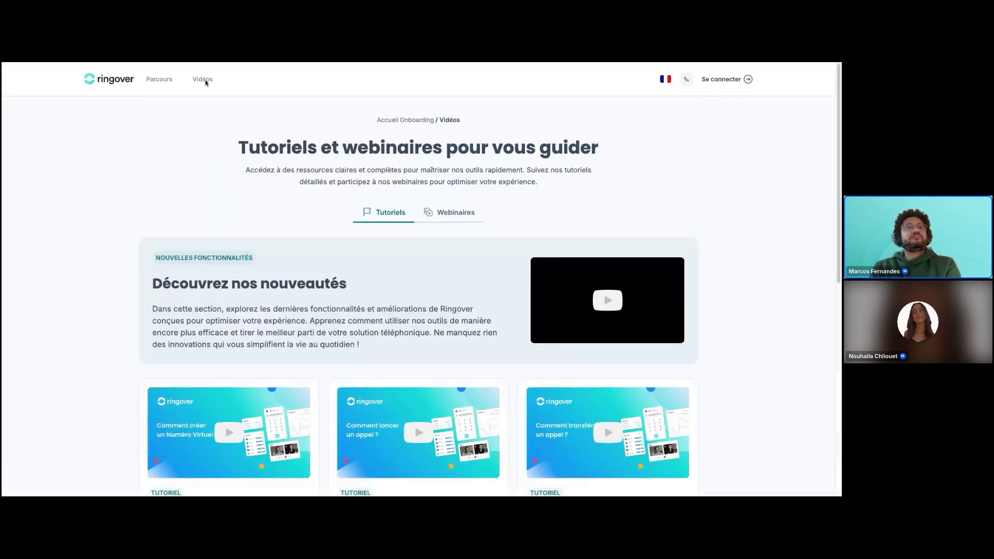
pyautogui.scroll(-5, 122, 262)
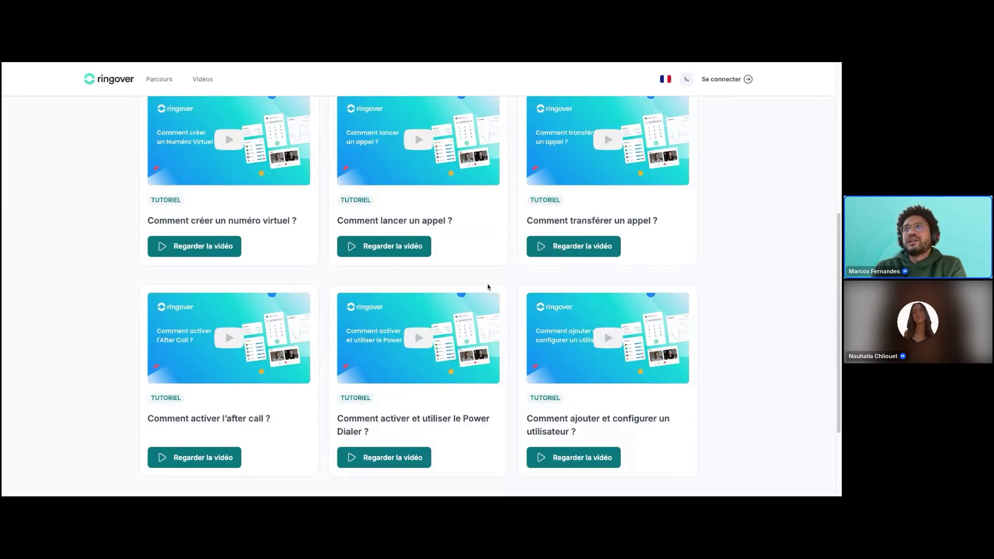
pyautogui.scroll(5, 430, 343)
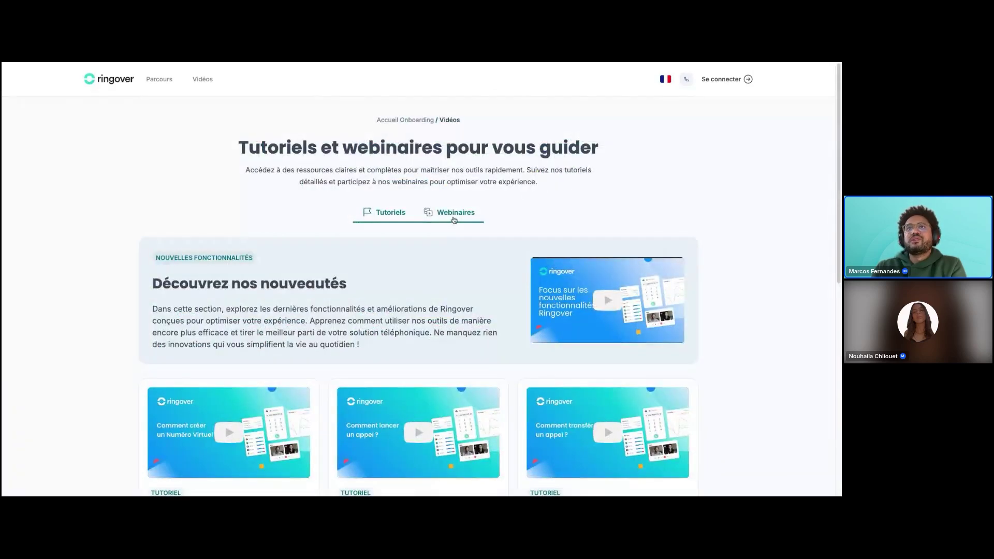
# Browse the Webinaires list, switch back to Tutoriels, then return to the Marketplace tab.
pyautogui.click(454, 218)
pyautogui.scroll(-5, 265, 343)
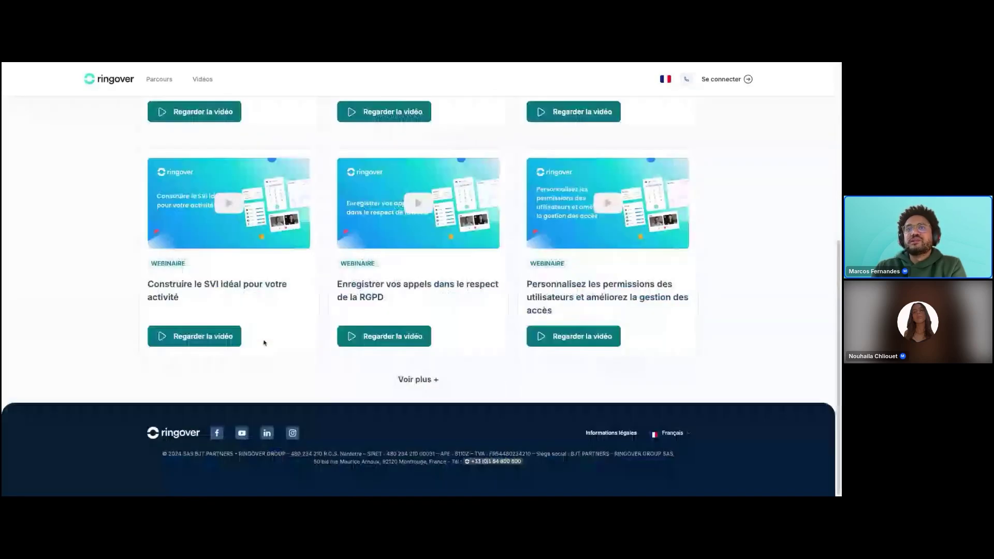
pyautogui.scroll(-10, 263, 347)
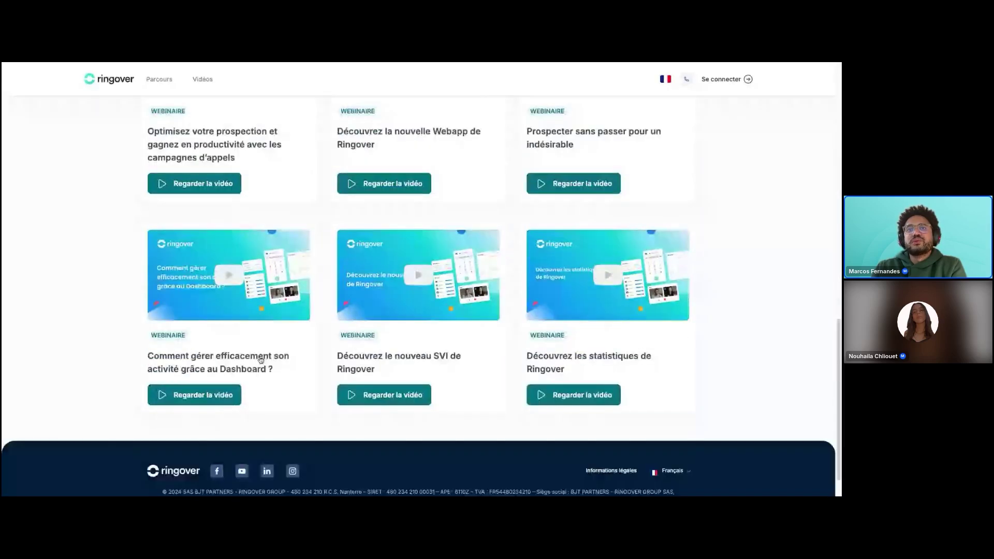
pyautogui.scroll(15, 261, 359)
pyautogui.click(384, 213)
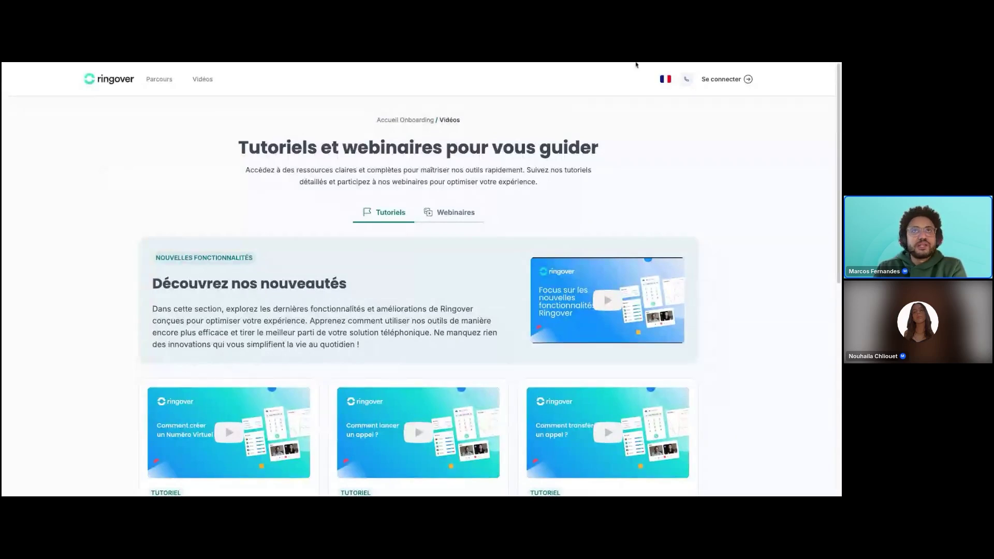
pyautogui.hotkey('ctrl', 'shift', 'Tab')
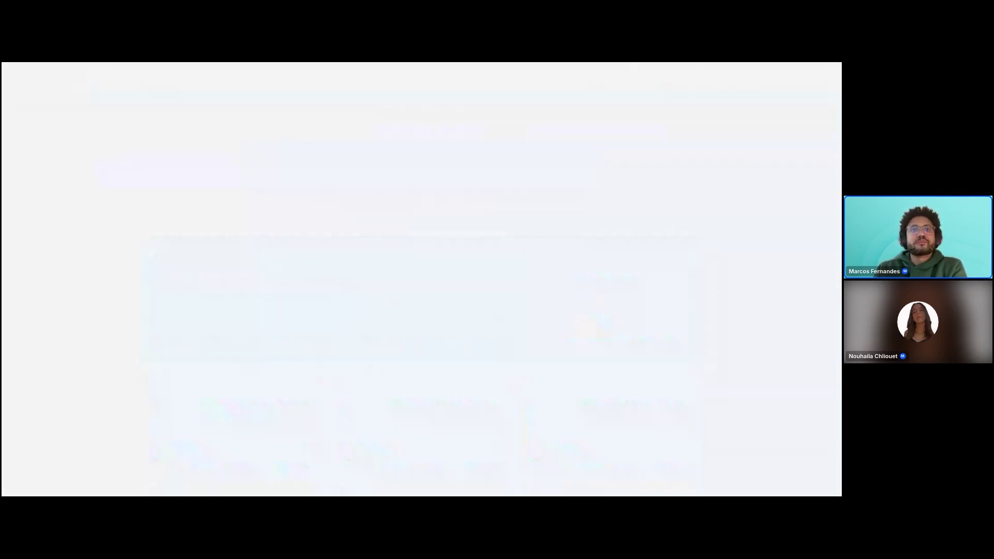